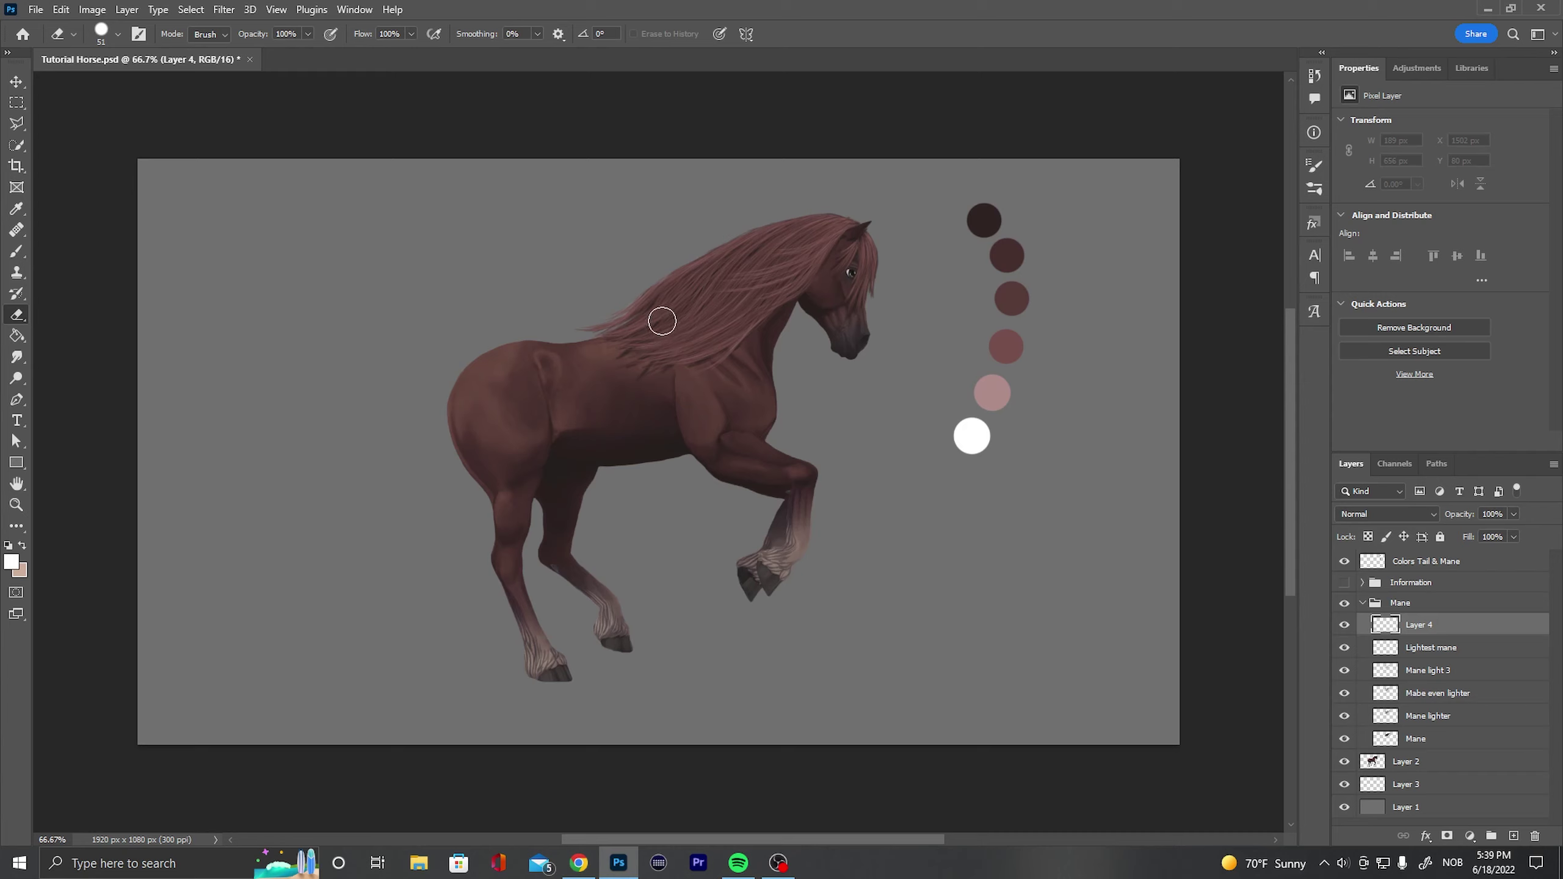
Delete Layer 4 from the Mane layer group.
{"action": "left_click_drag", "start_coordinate": [656, 320], "coordinate": [692, 370]}
{"action": "left_click", "coordinate": [16, 505]}
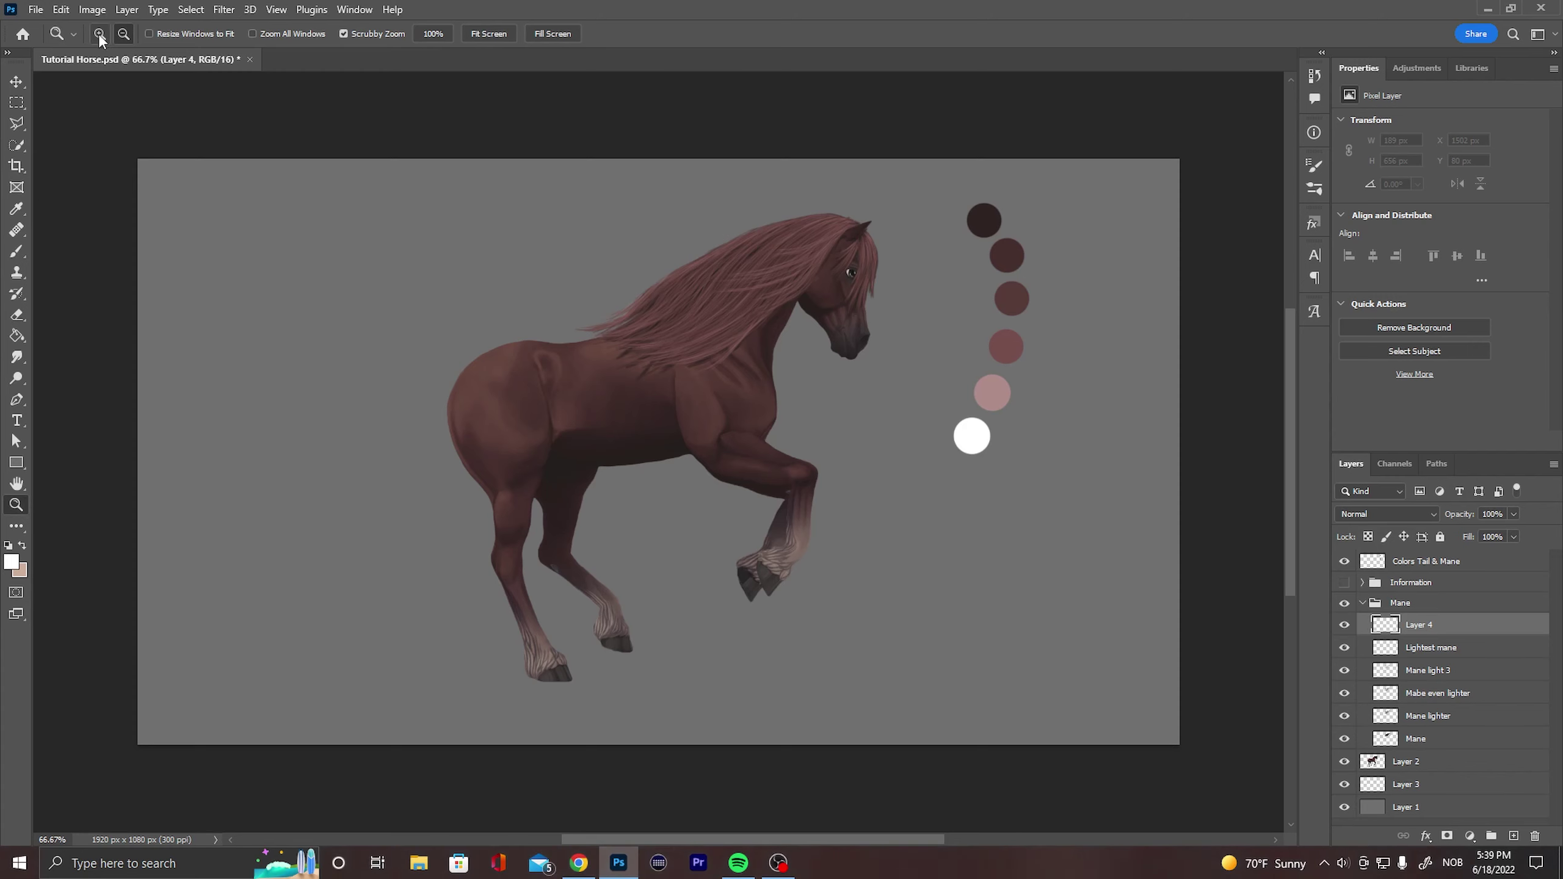
{"action": "left_click", "coordinate": [749, 271]}
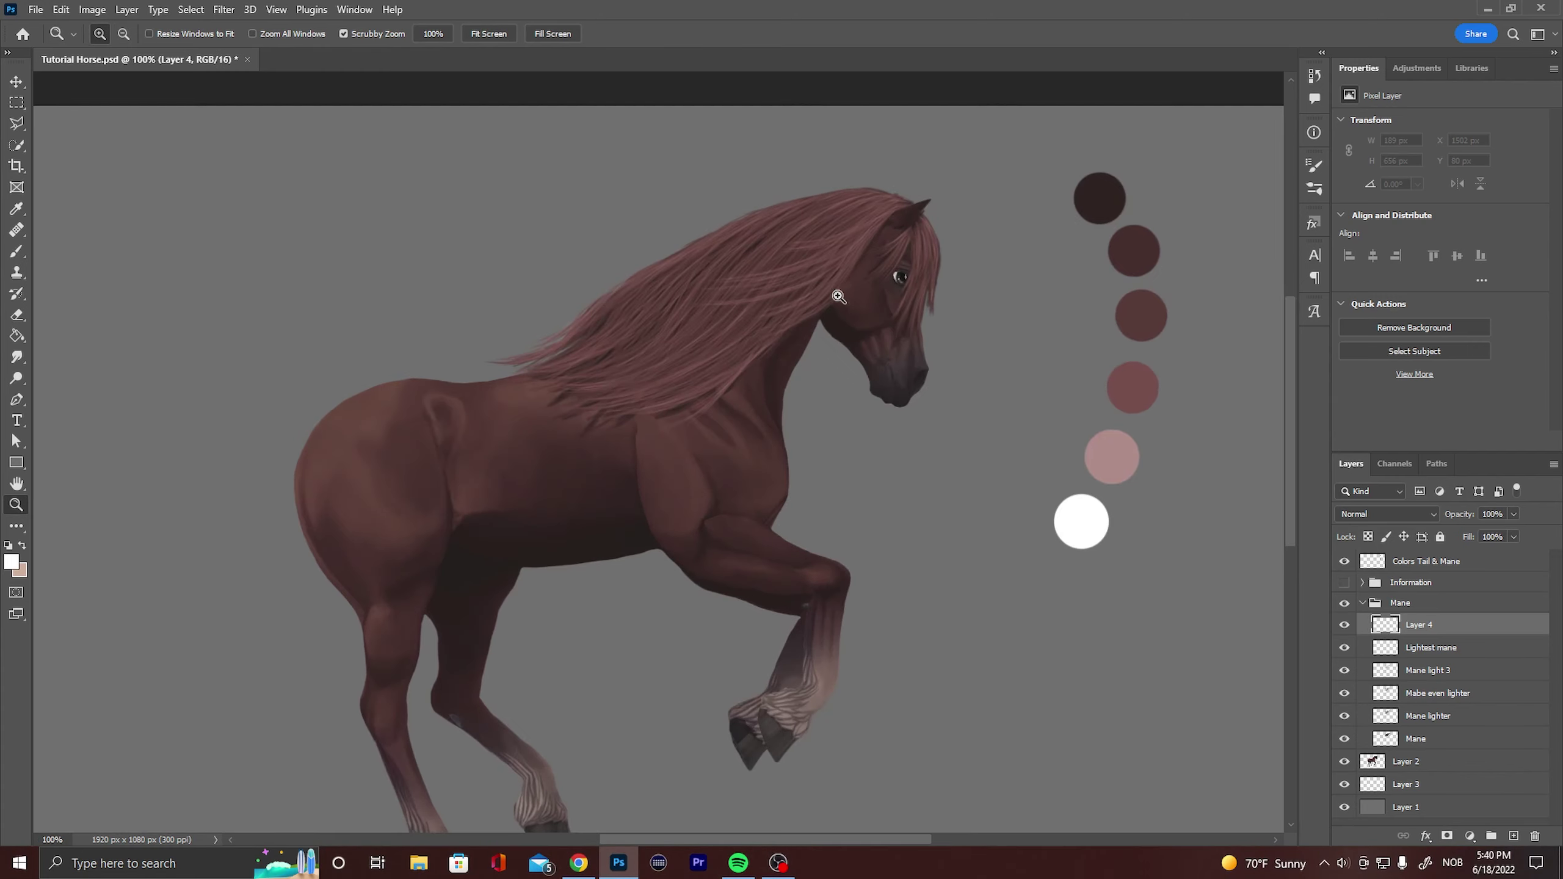
{"action": "left_click", "coordinate": [926, 248]}
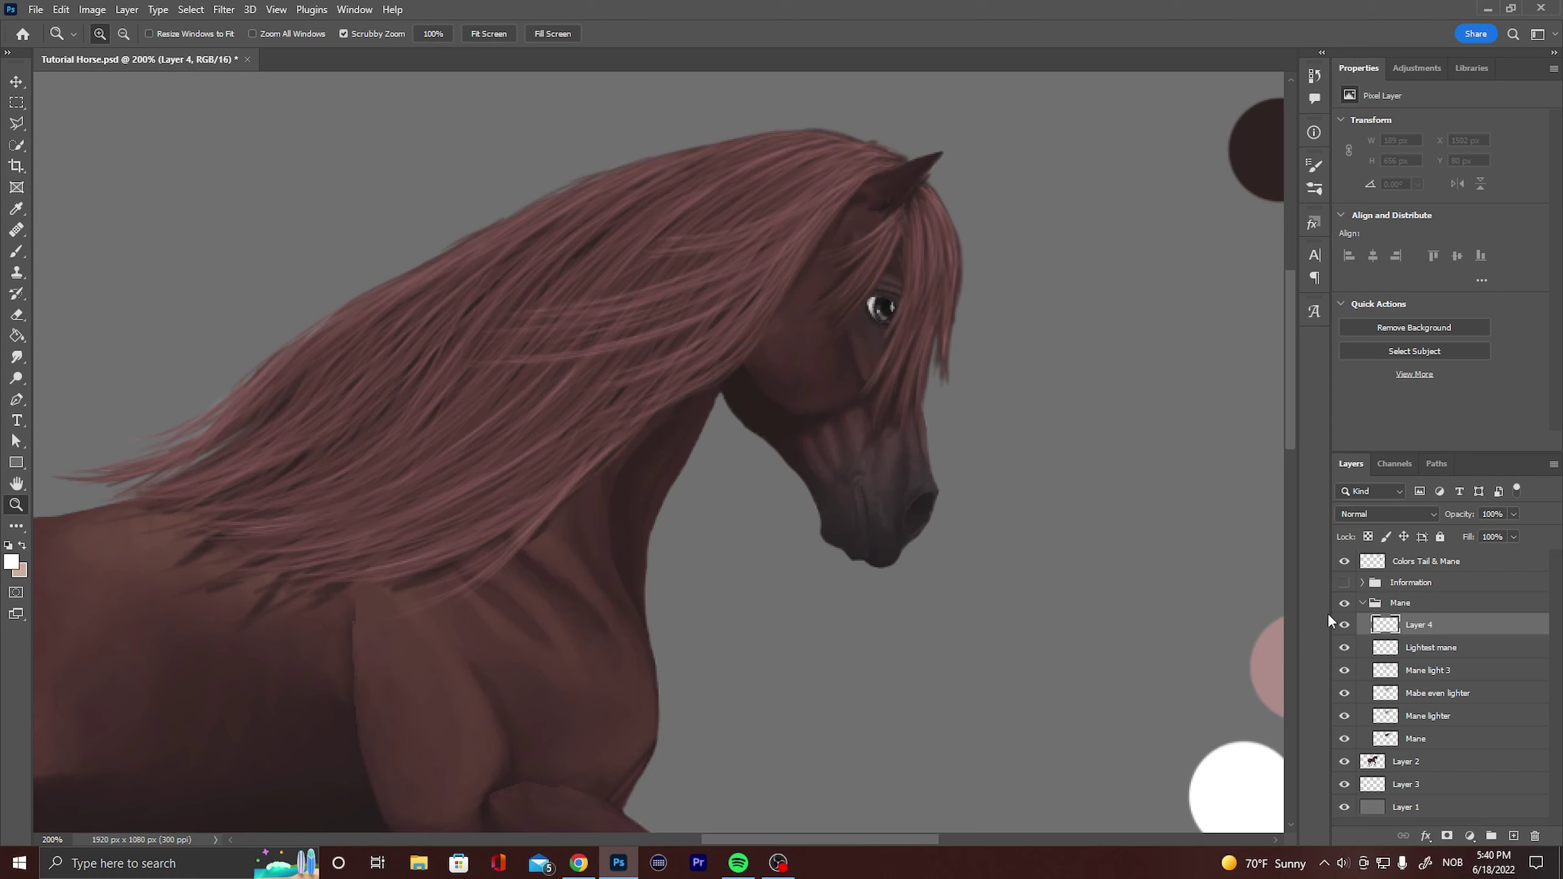
{"action": "left_click", "coordinate": [1362, 602]}
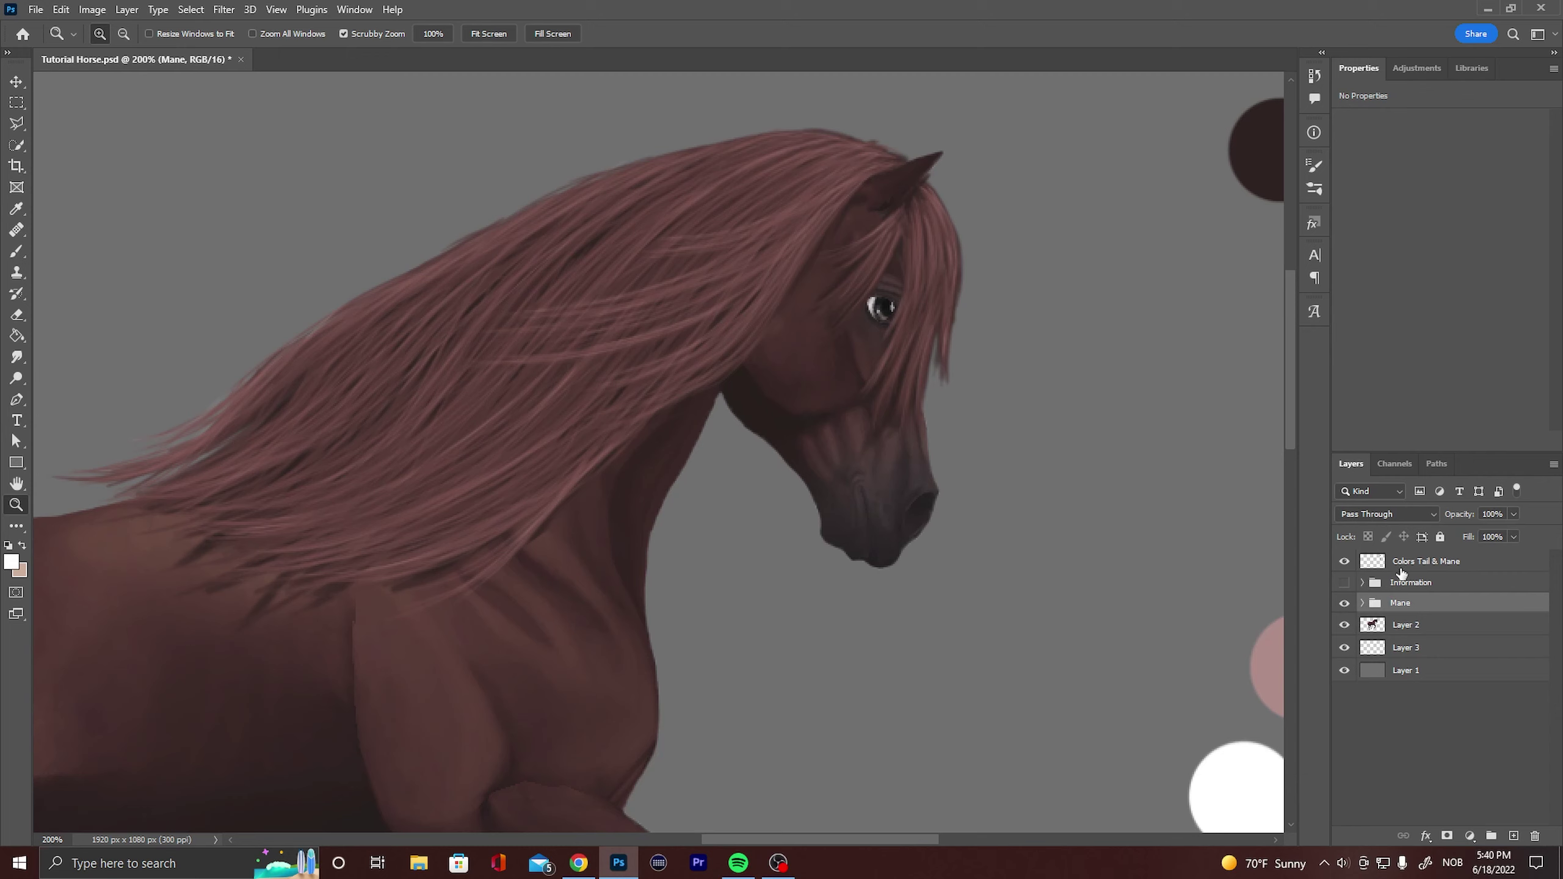
{"action": "left_click", "coordinate": [1362, 602]}
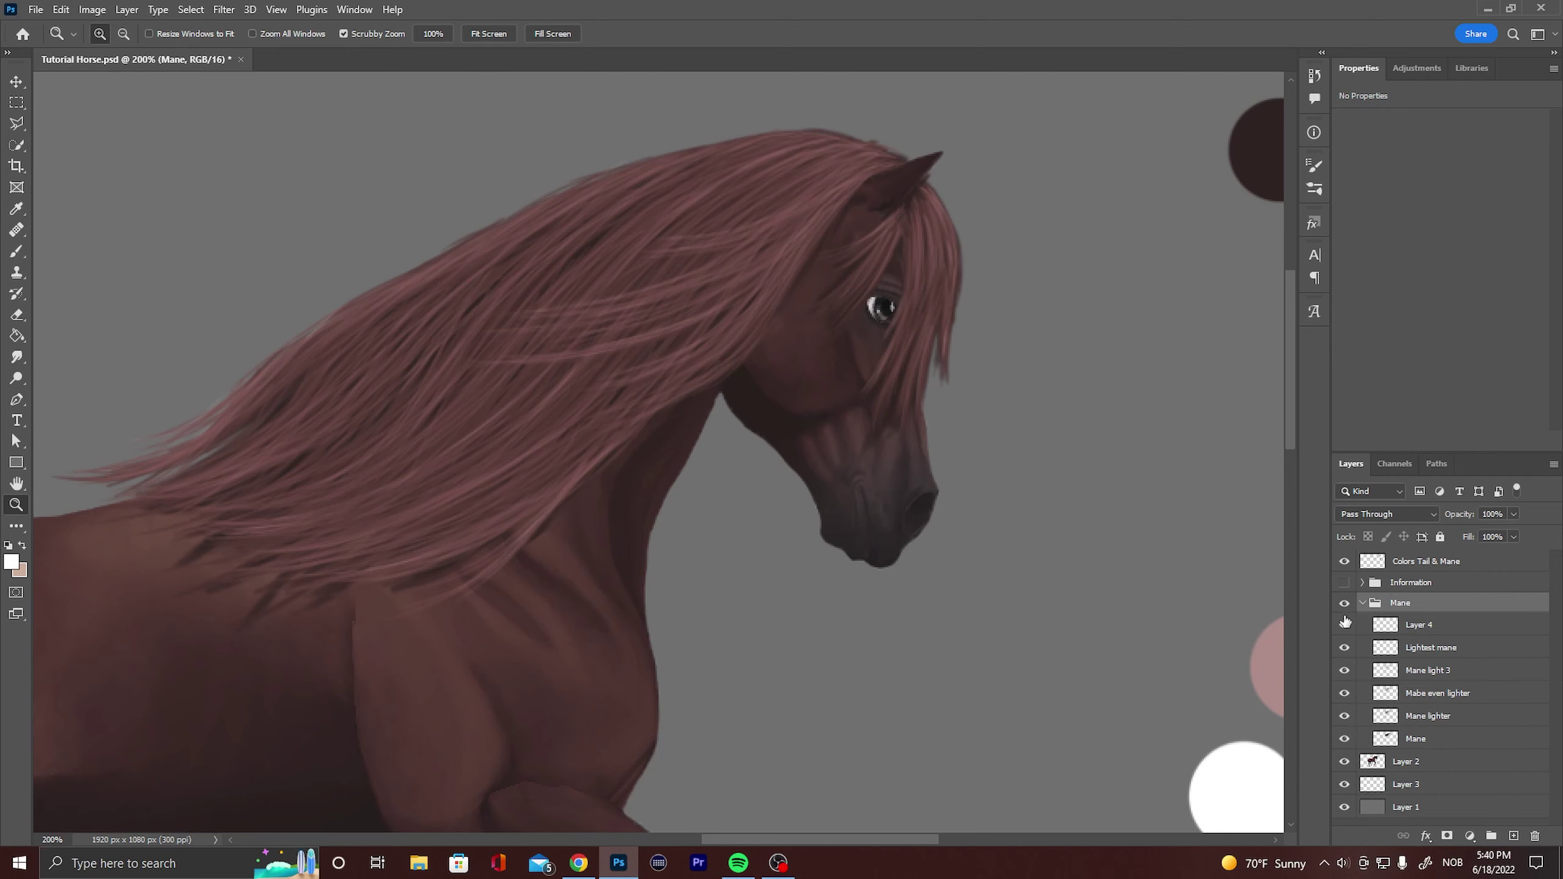
{"action": "left_click", "coordinate": [1418, 626]}
{"action": "key", "text": "Delete"}
Add a new layer at the top of the Mane group and name it "Lightning the mane".
{"action": "left_click", "coordinate": [1396, 604]}
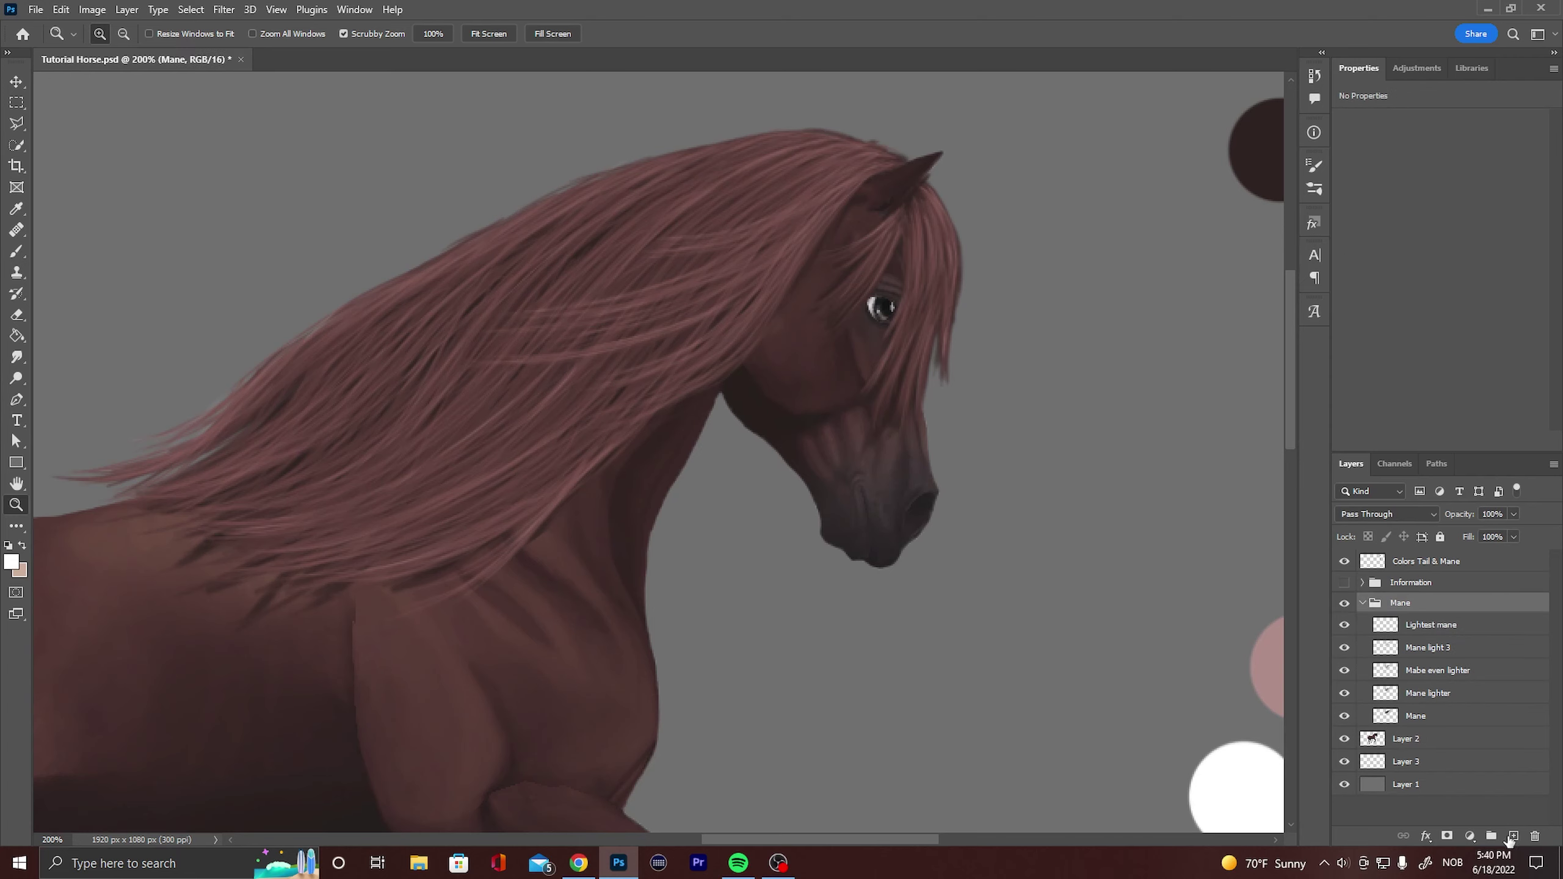
{"action": "left_click", "coordinate": [1513, 835]}
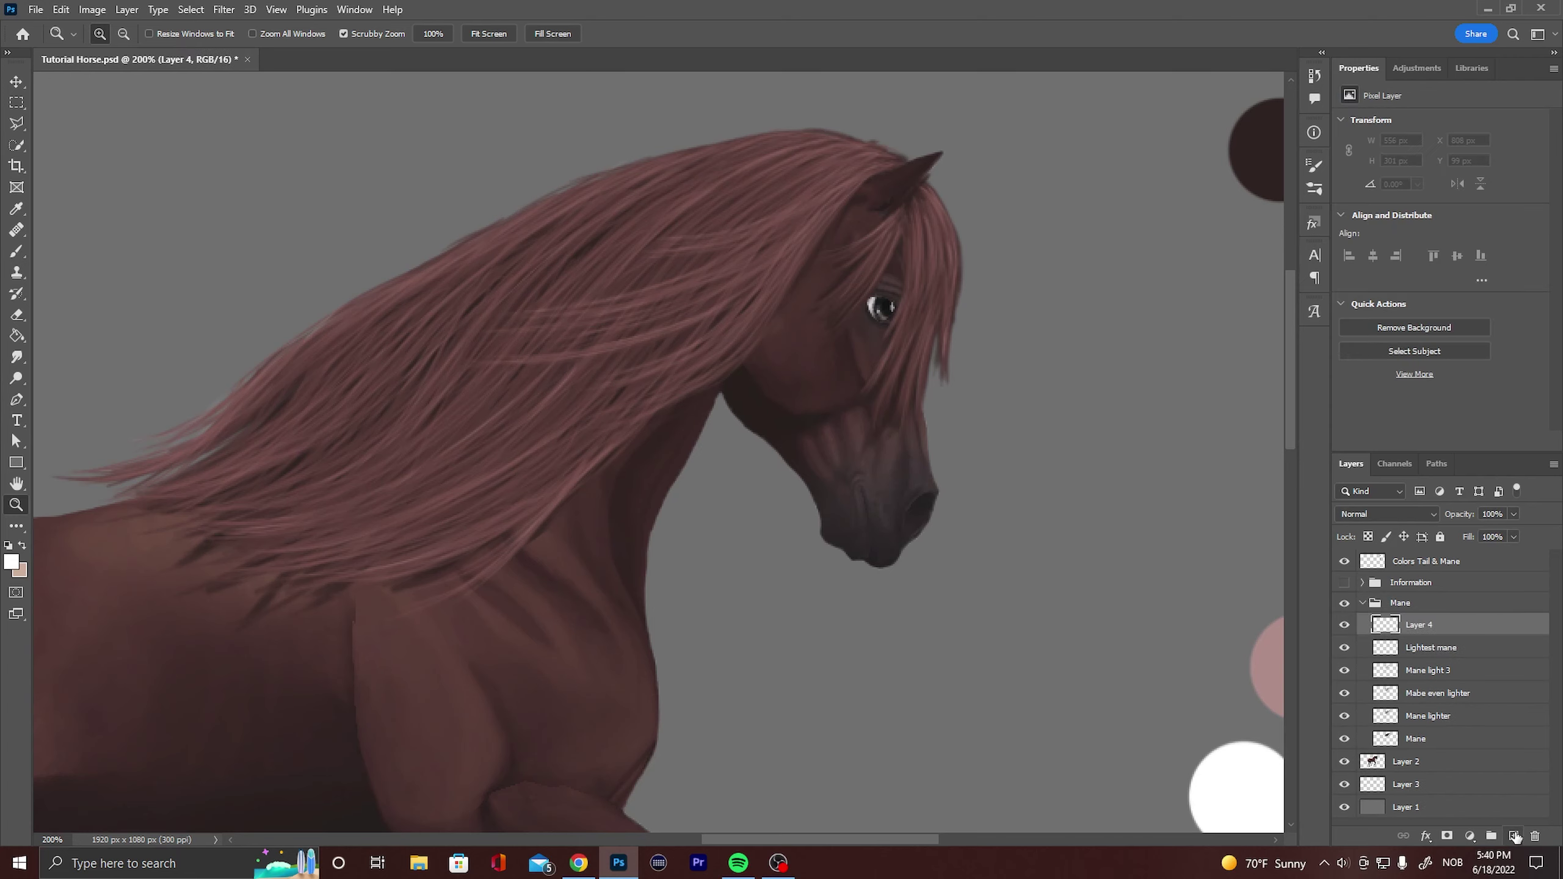
{"action": "double_click", "coordinate": [1415, 625]}
{"action": "type", "text": "Lightning the mane"}
{"action": "key", "text": "Return"}
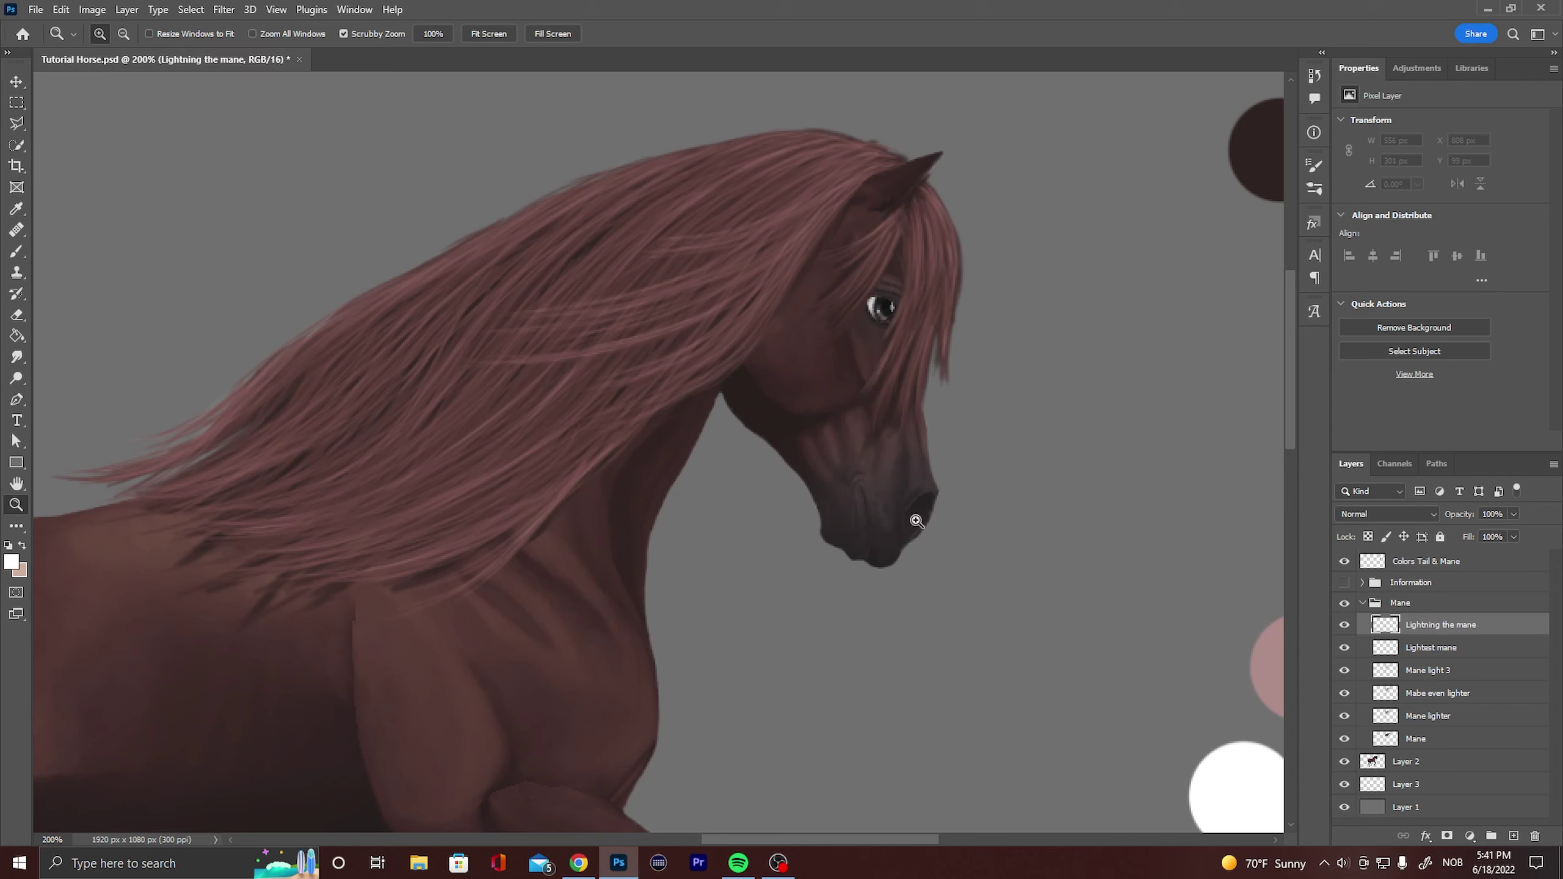
Use pure white (#ffffff) as the foreground color.
{"action": "left_click", "coordinate": [11, 561]}
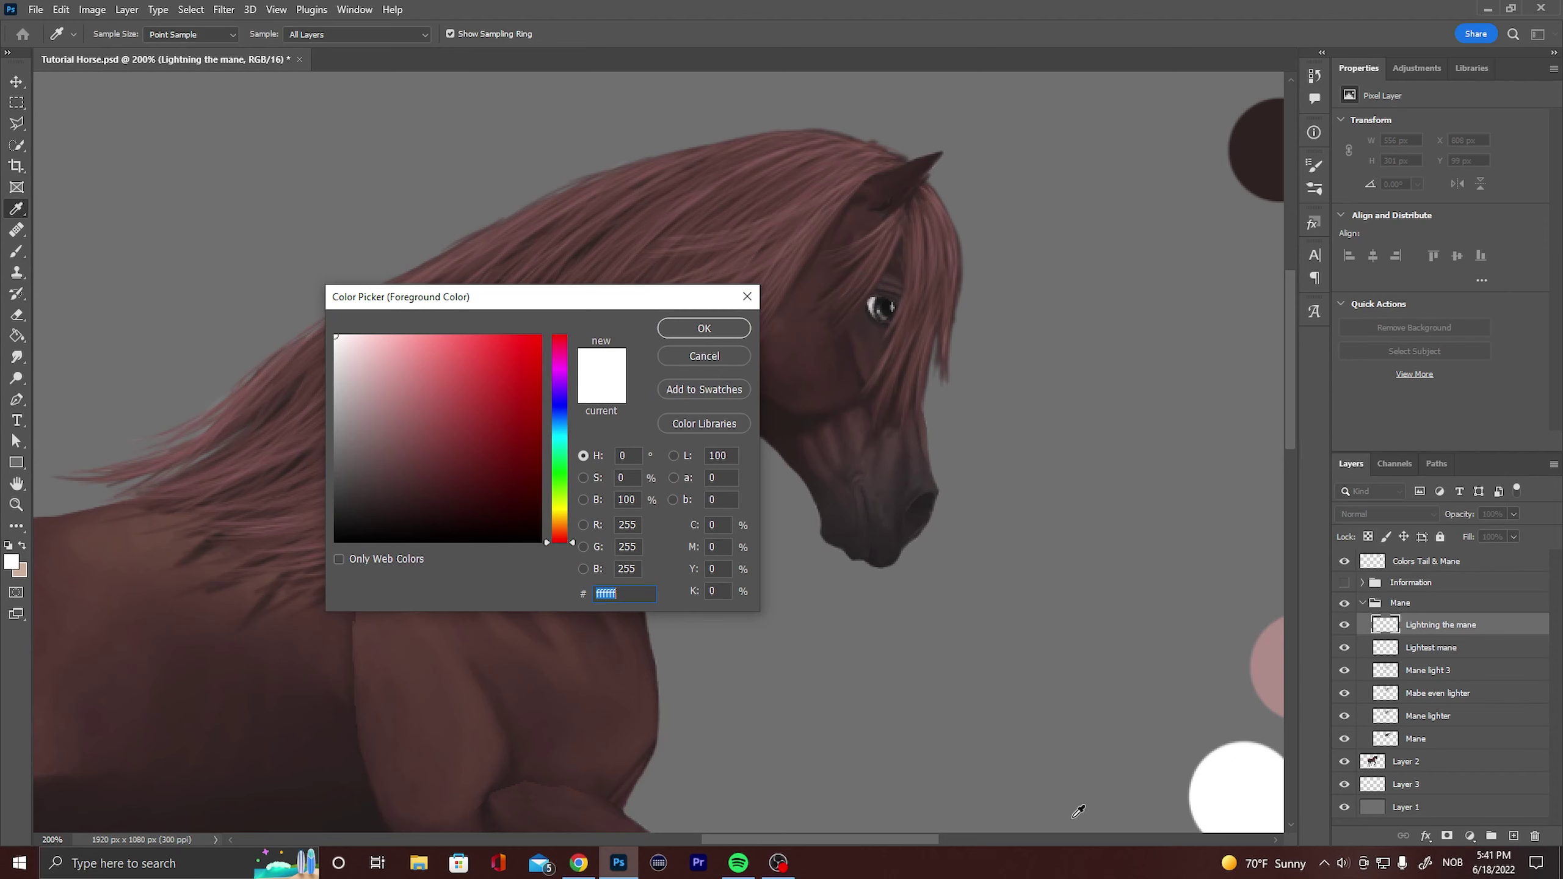
{"action": "left_click_drag", "start_coordinate": [918, 841], "coordinate": [983, 825]}
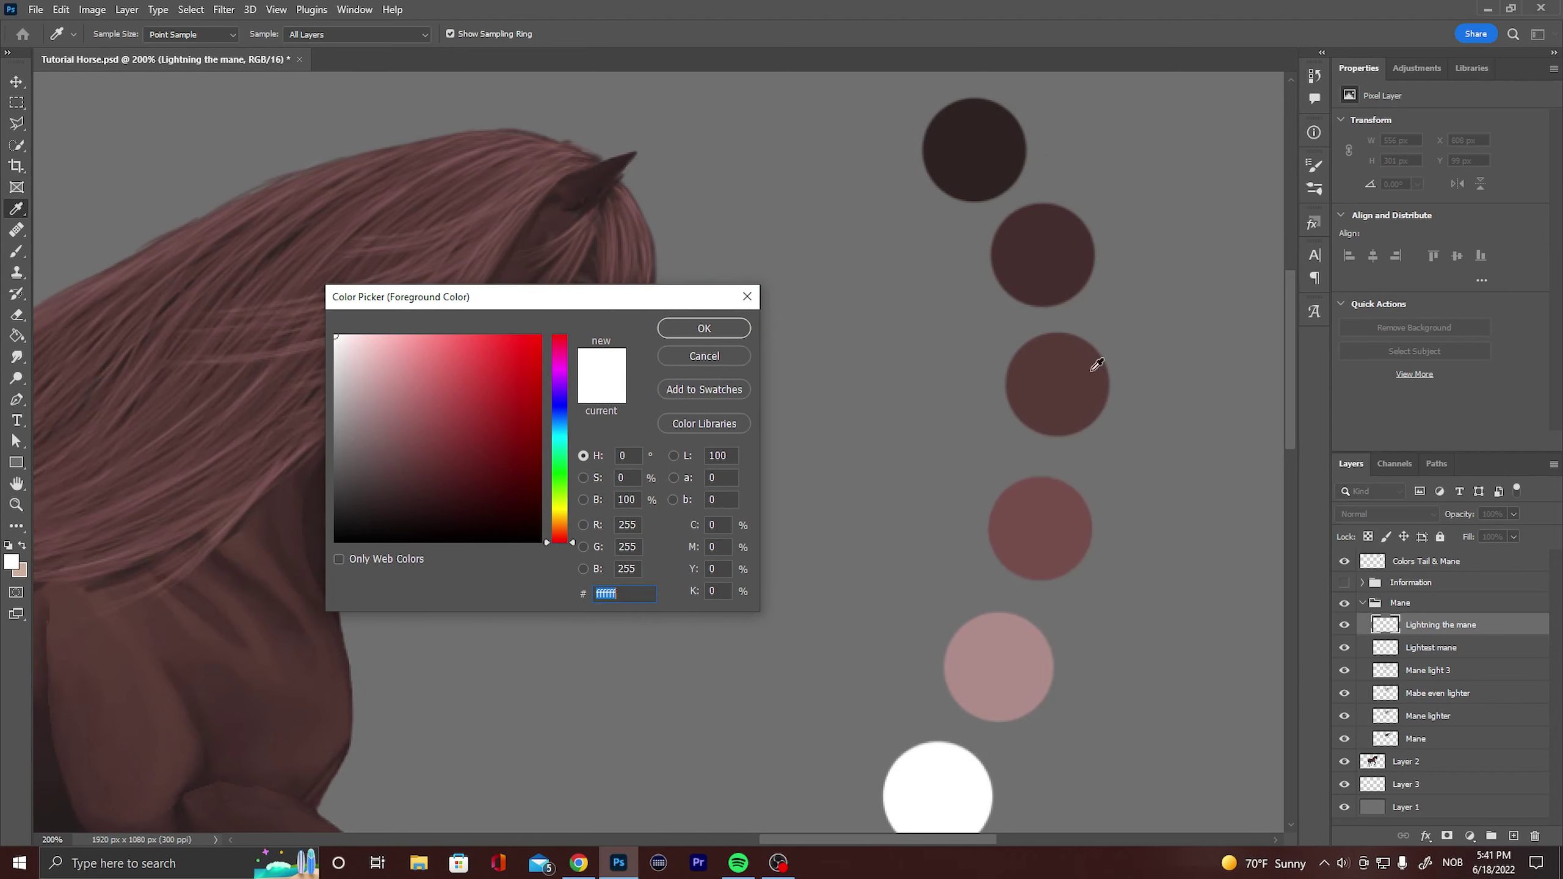
{"action": "left_click", "coordinate": [703, 329]}
{"action": "left_click_drag", "start_coordinate": [879, 842], "coordinate": [776, 842]}
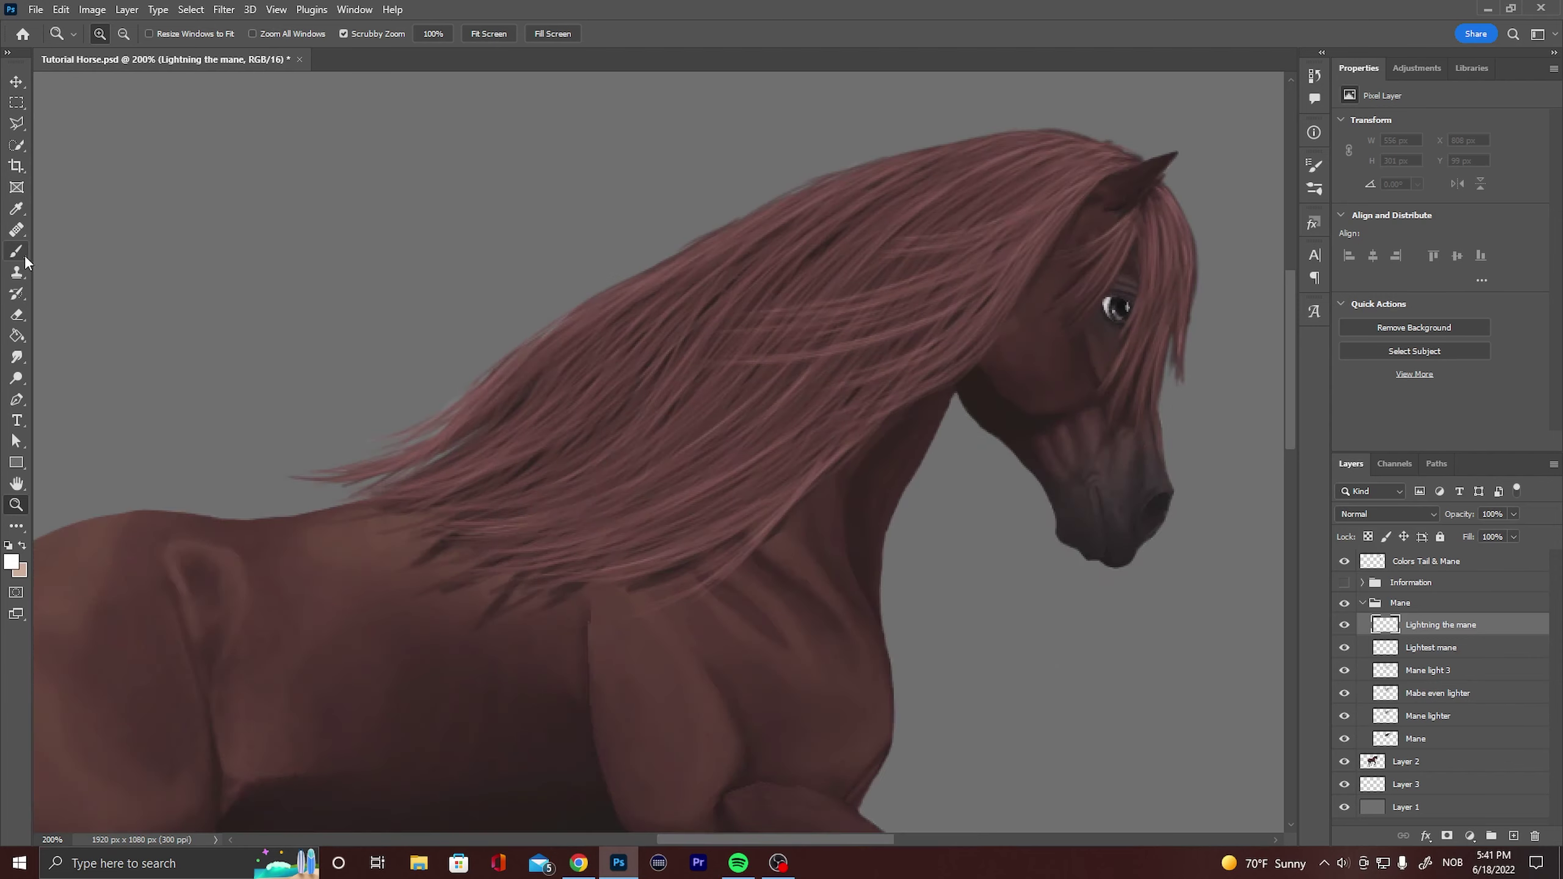
Switch to the Brush tool and review its pen-pressure options and brush tip settings.
{"action": "left_click", "coordinate": [21, 252]}
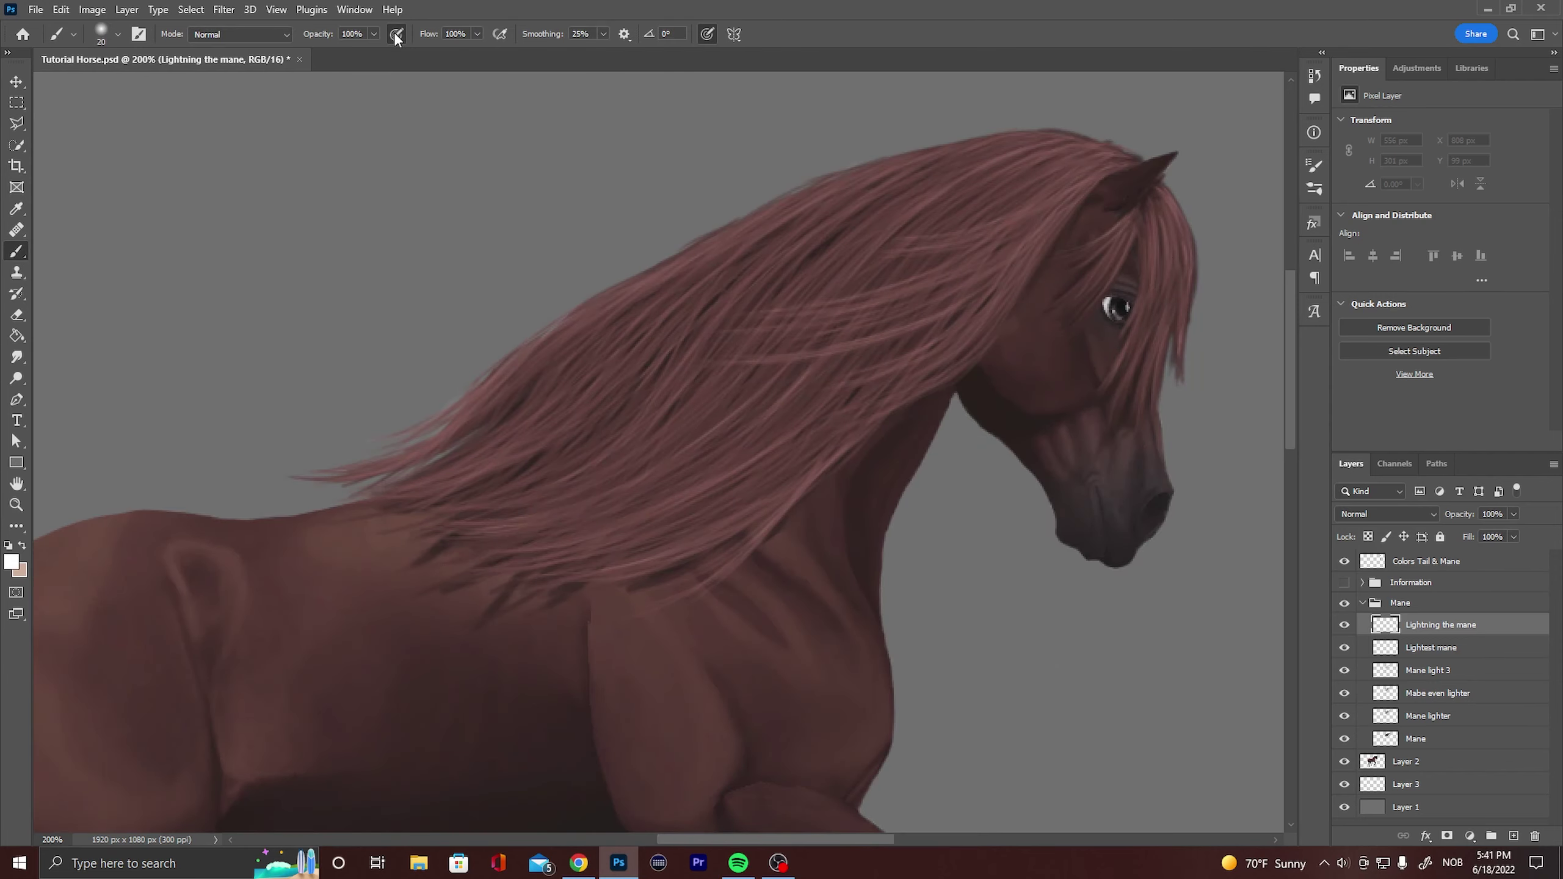
{"action": "left_click", "coordinate": [708, 34]}
{"action": "left_click", "coordinate": [1314, 189]}
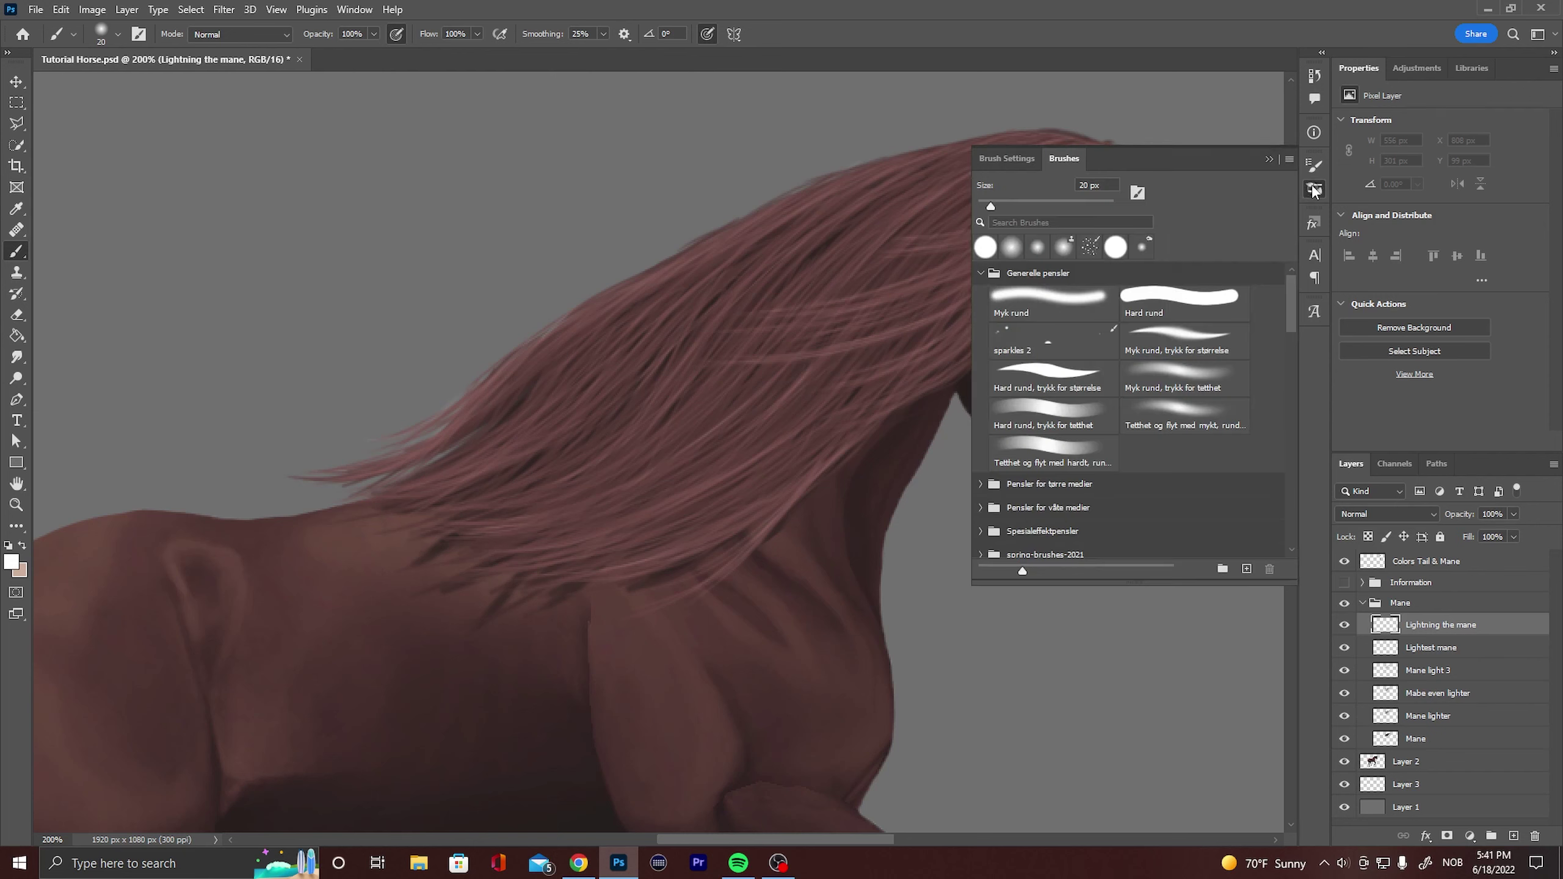
{"action": "left_click", "coordinate": [1007, 158]}
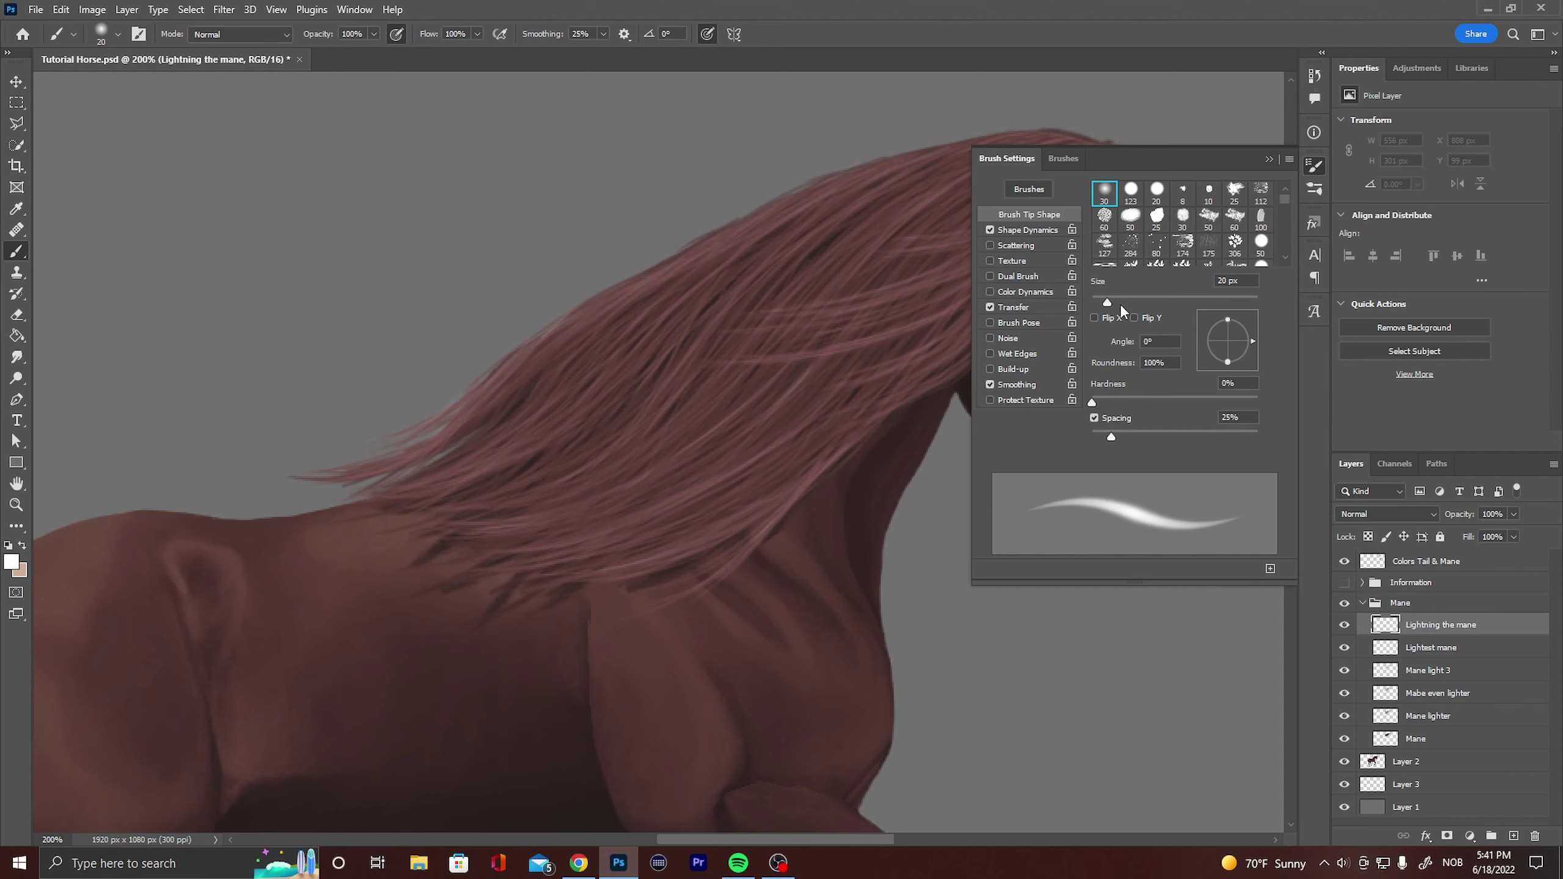
{"action": "left_click", "coordinate": [1267, 160]}
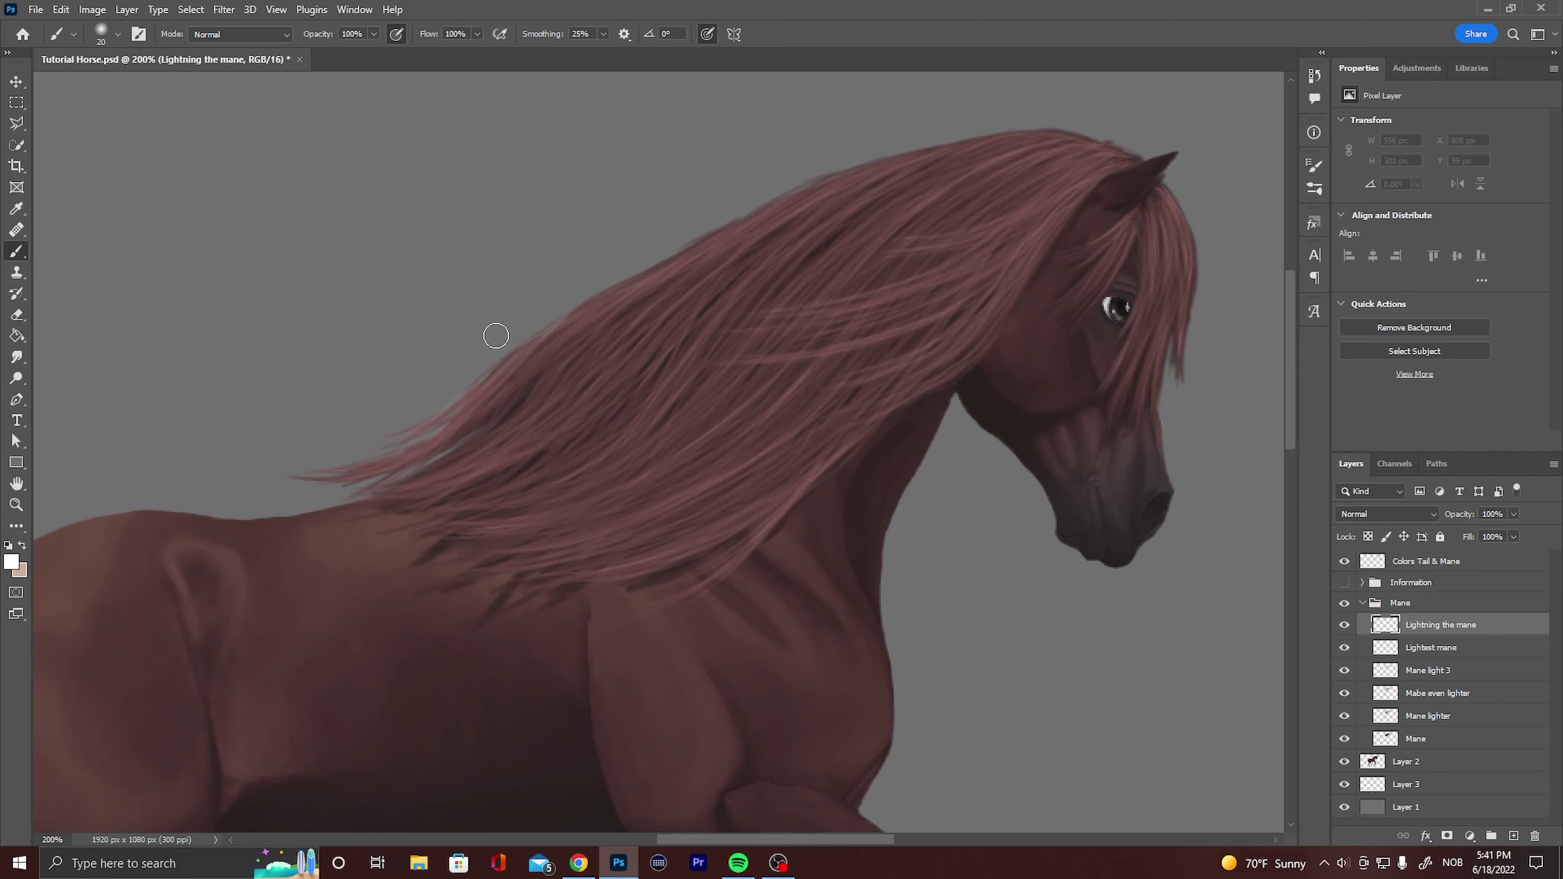
Paint short white highlight dashes along the upper crest of the mane with a 10 px soft round brush.
{"action": "left_click", "coordinate": [119, 35]}
{"action": "left_click_drag", "start_coordinate": [101, 86], "coordinate": [99, 88]}
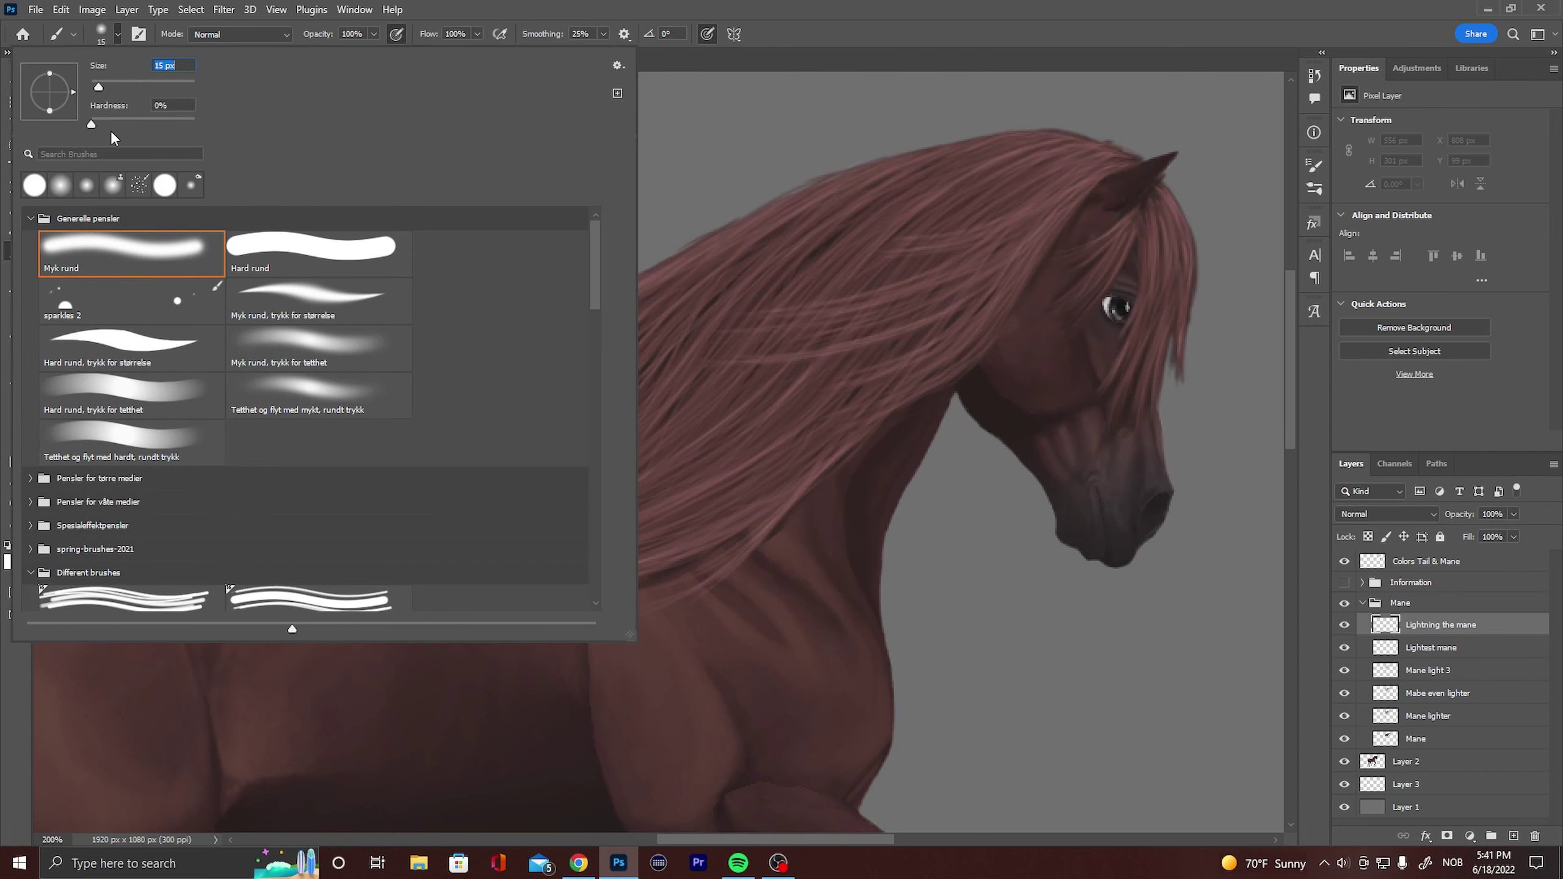
{"action": "type", "text": "10"}
{"action": "key", "text": "Return"}
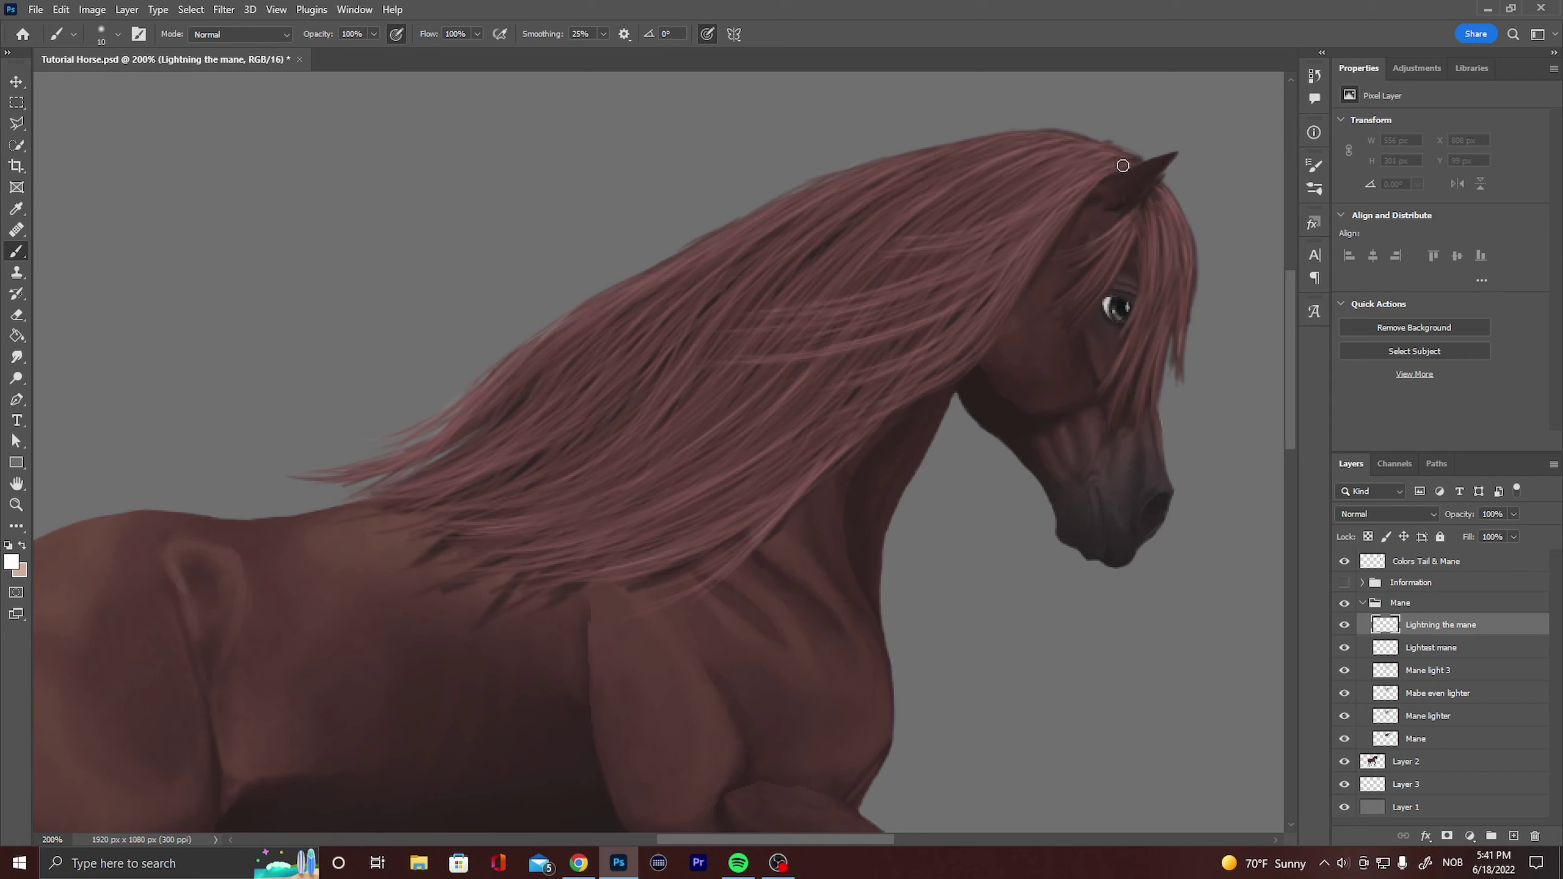
{"action": "mouse_move", "coordinate": [1124, 159]}
{"action": "left_mouse_down"}
{"action": "mouse_move", "coordinate": [1000, 138]}
{"action": "mouse_move", "coordinate": [961, 148]}
{"action": "left_mouse_up"}
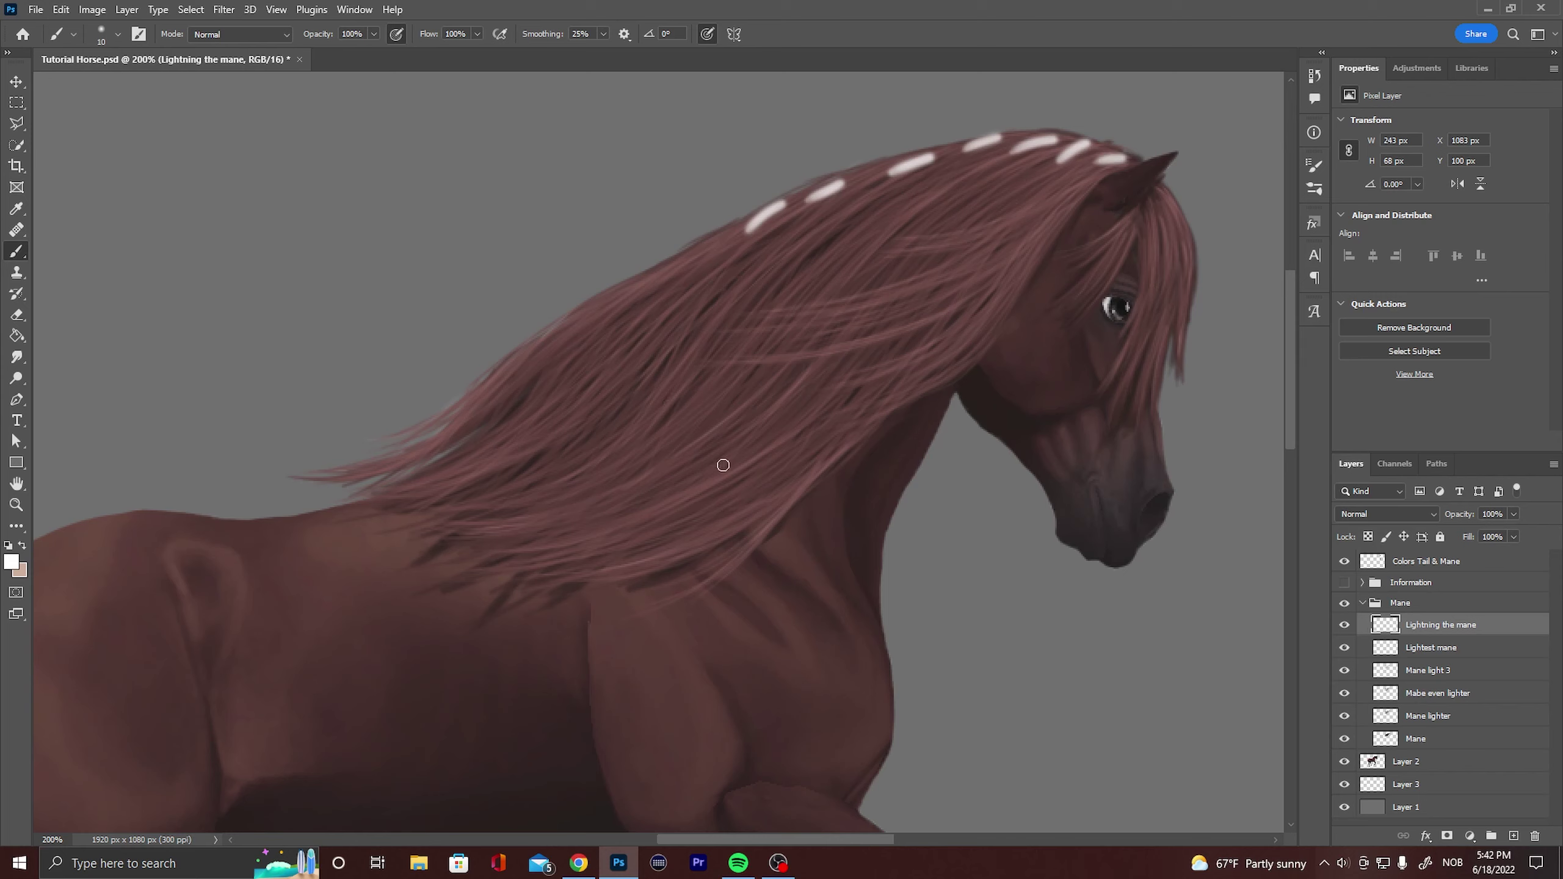
Paint white highlight strokes across the middle and lower mane, its flowing ends and the forelock, following the hair direction.
{"action": "left_click_drag", "start_coordinate": [723, 423], "coordinate": [646, 458]}
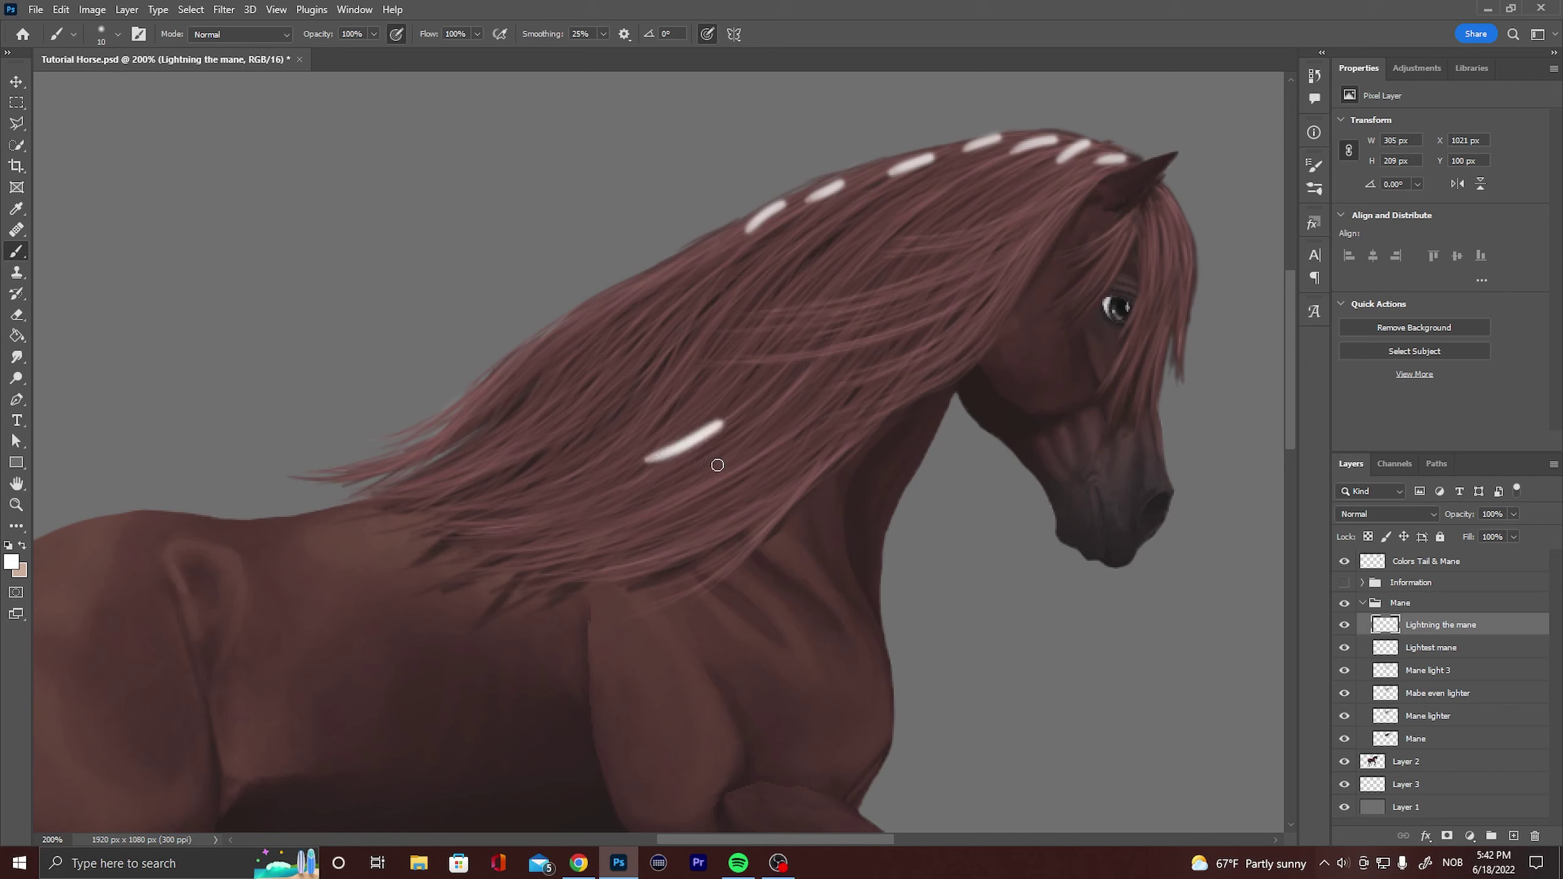
{"action": "left_click_drag", "start_coordinate": [756, 444], "coordinate": [655, 491]}
{"action": "left_click_drag", "start_coordinate": [784, 486], "coordinate": [757, 503]}
{"action": "left_click_drag", "start_coordinate": [757, 503], "coordinate": [674, 521]}
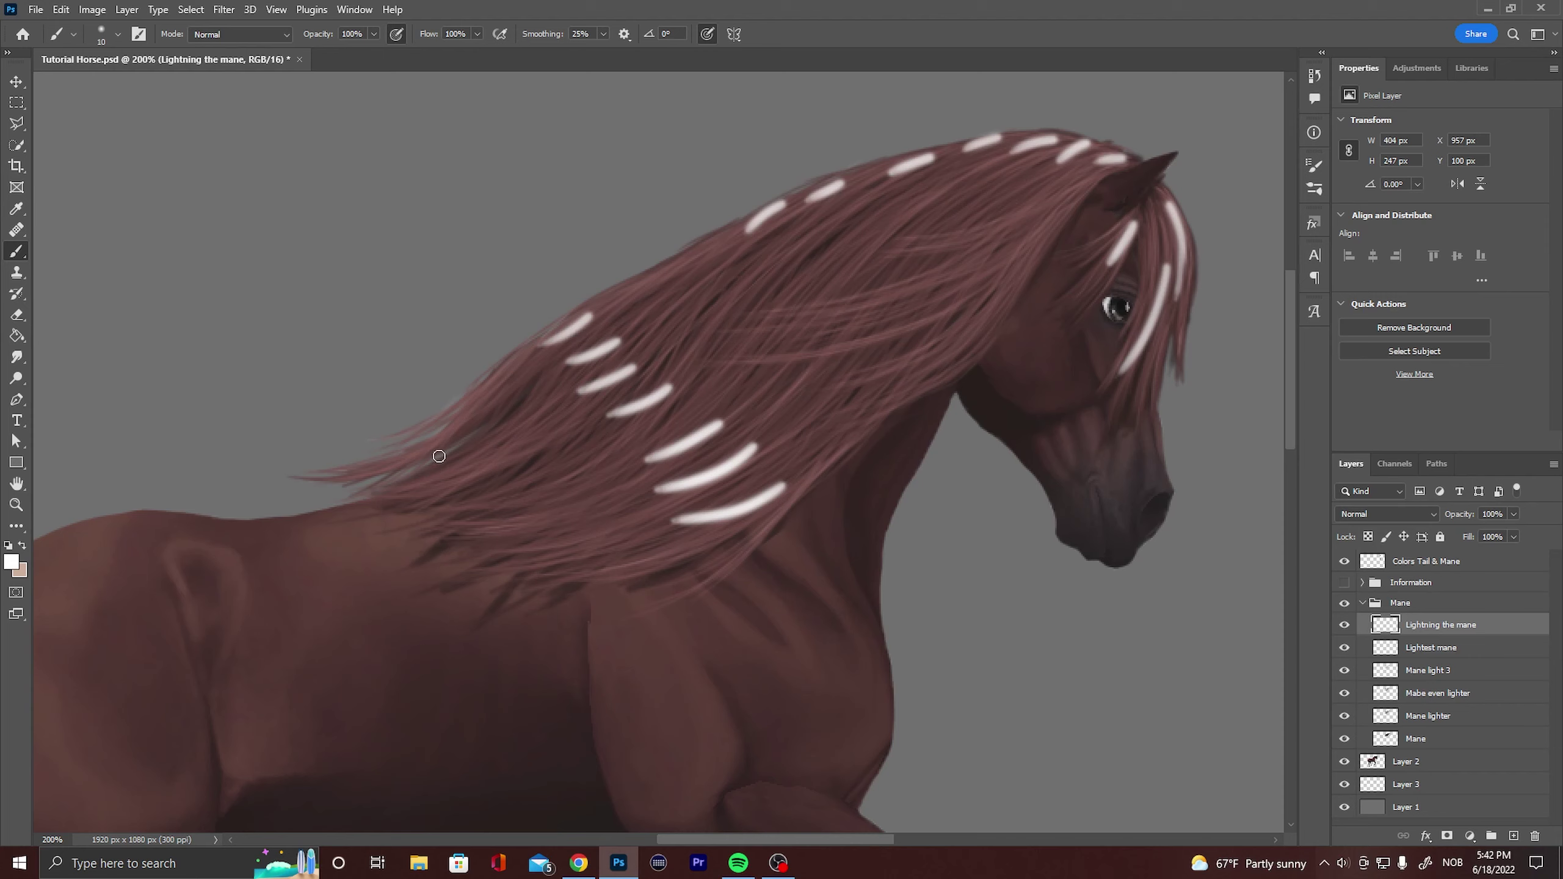
{"action": "mouse_move", "coordinate": [457, 423]}
{"action": "left_mouse_down"}
{"action": "mouse_move", "coordinate": [429, 439]}
{"action": "mouse_move", "coordinate": [462, 478]}
{"action": "left_mouse_up"}
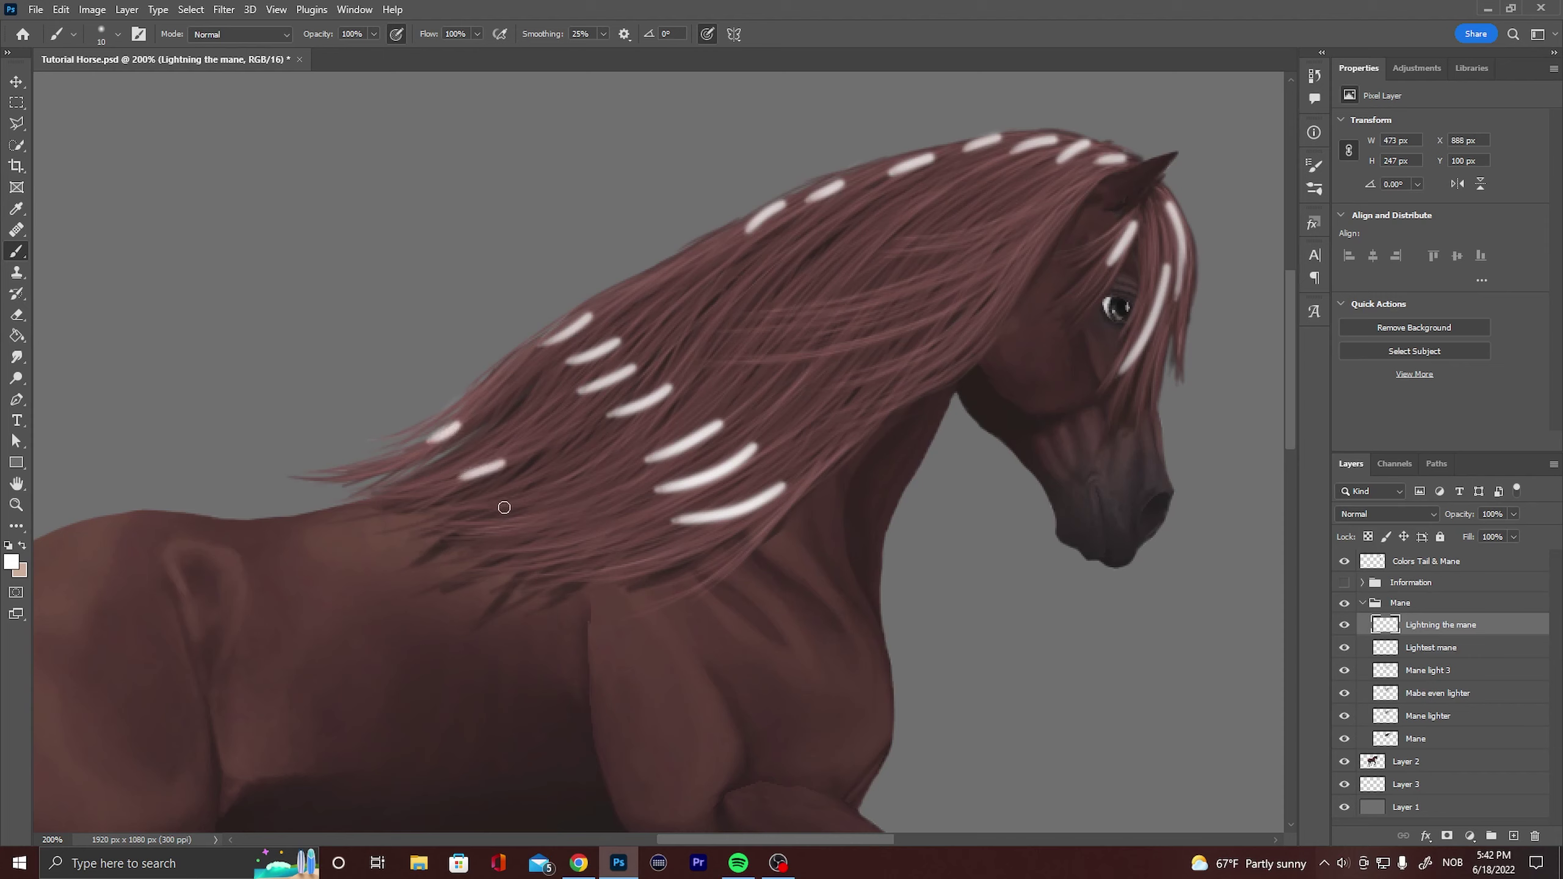
{"action": "left_click_drag", "start_coordinate": [552, 516], "coordinate": [495, 530]}
{"action": "left_click_drag", "start_coordinate": [592, 550], "coordinate": [548, 563]}
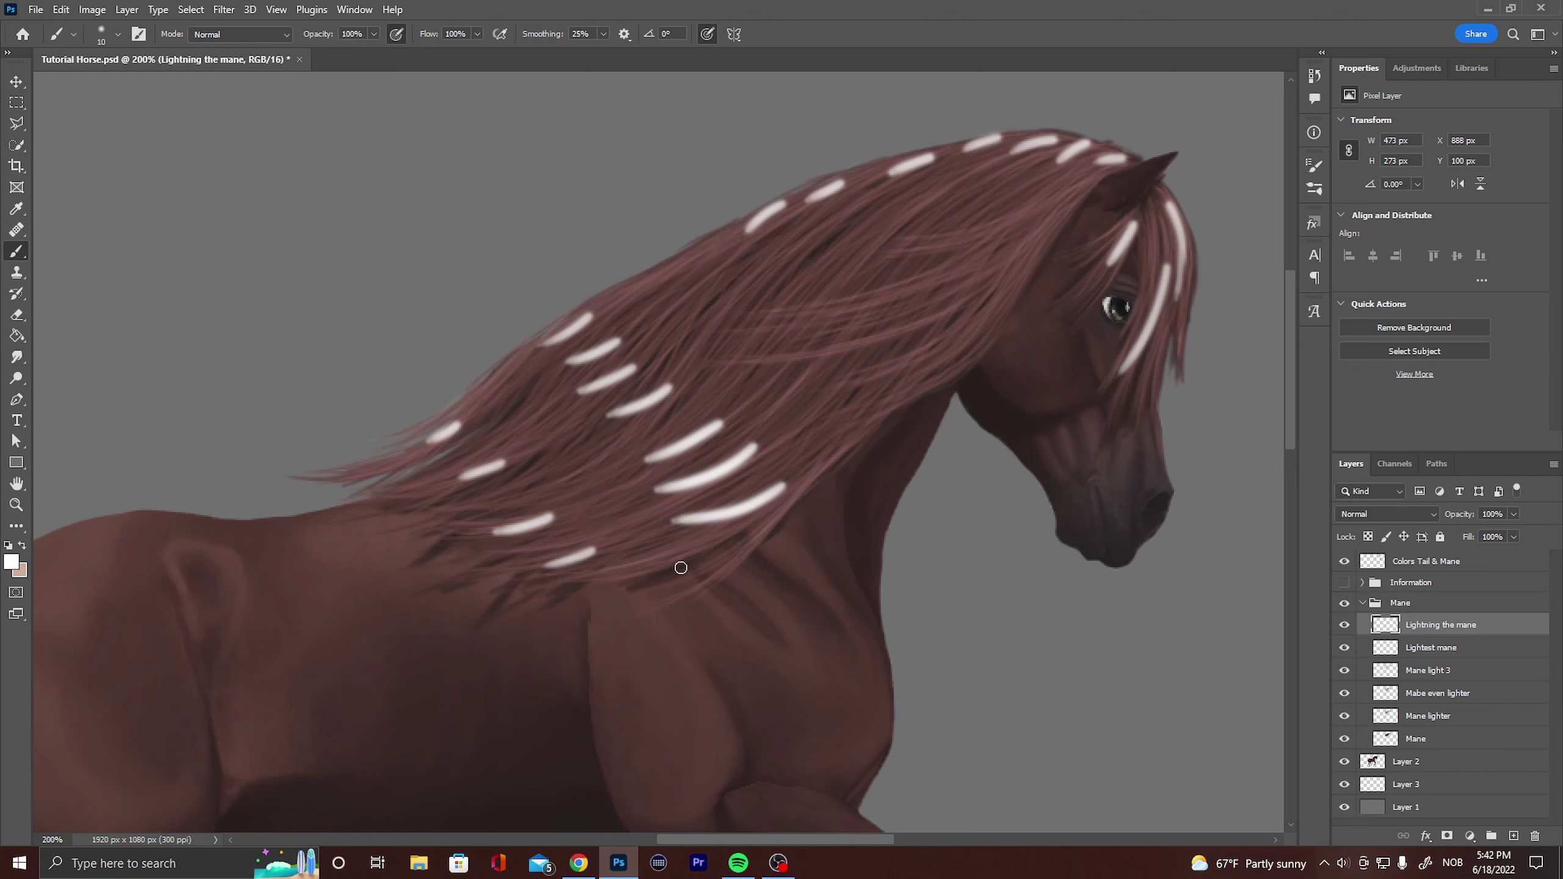
{"action": "left_click_drag", "start_coordinate": [680, 567], "coordinate": [639, 570]}
Set the brush size to 5 px and add thin white highlight strokes in the mane along the neck and behind the ear.
{"action": "left_click", "coordinate": [118, 35]}
{"action": "left_click", "coordinate": [164, 65]}
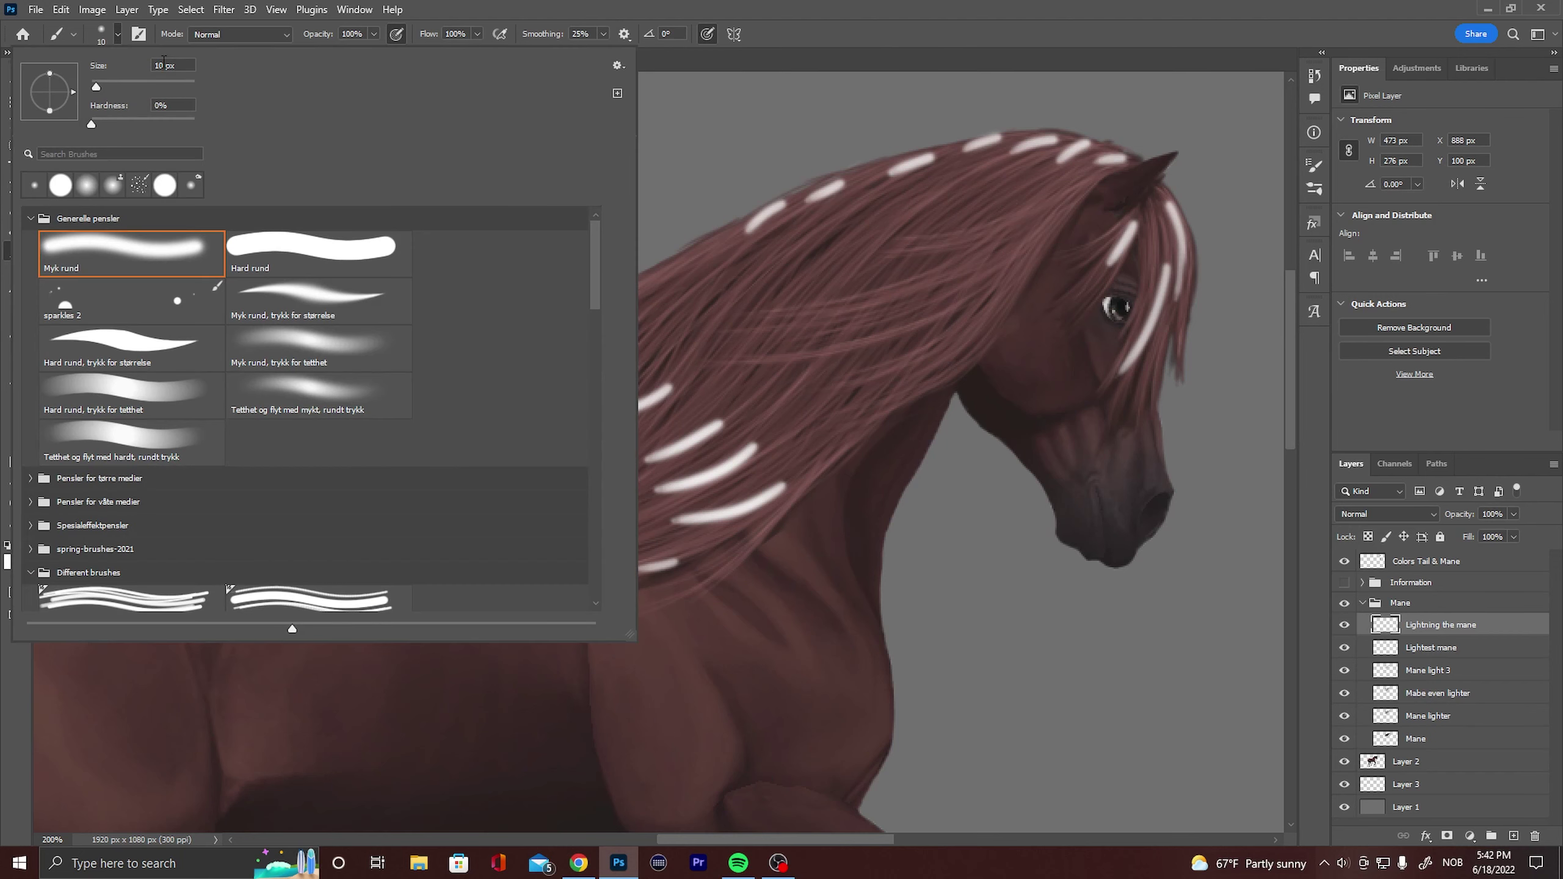
{"action": "key", "text": "BackSpace"}
{"action": "key", "text": "BackSpace"}
{"action": "type", "text": "5"}
{"action": "key", "text": "Return"}
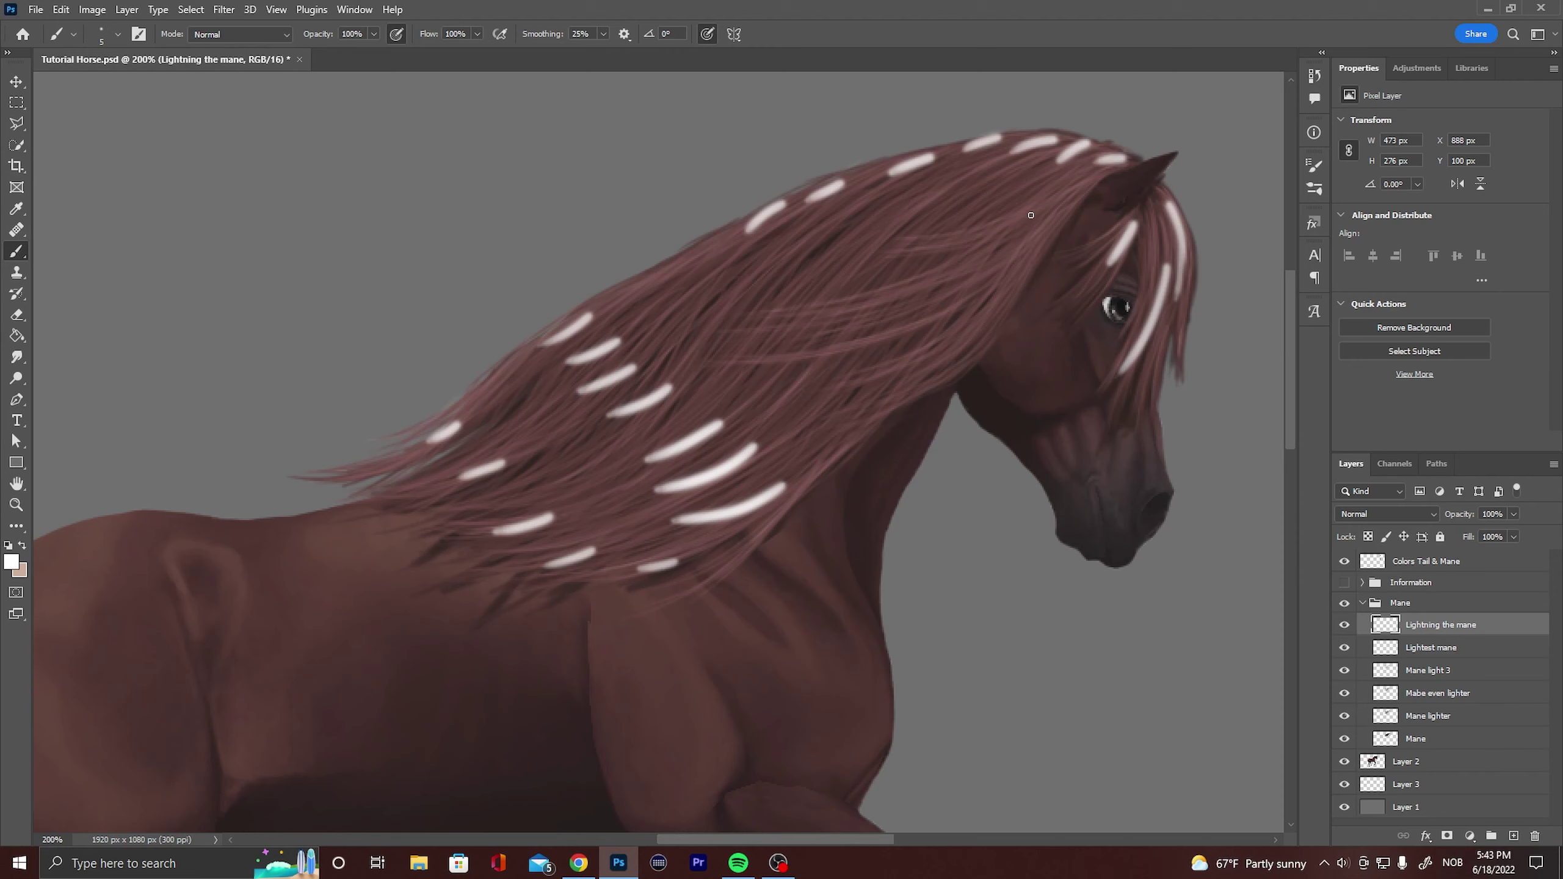
{"action": "left_click_drag", "start_coordinate": [1009, 227], "coordinate": [852, 303]}
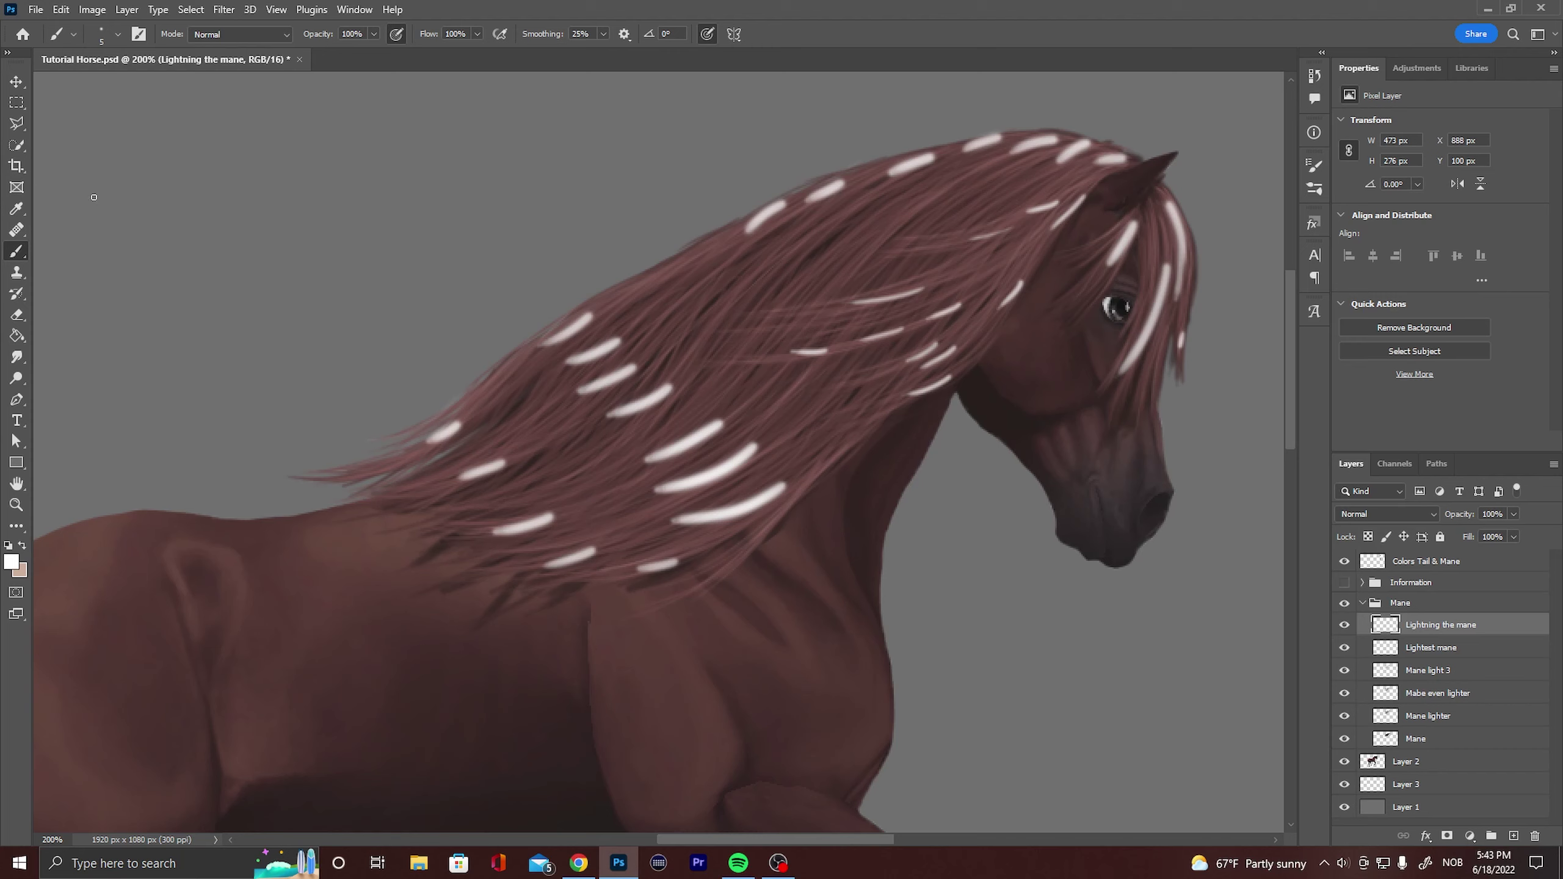
Blend the white strokes across the mane and forelock along the hair direction, using the Smudge tool at 100 px and 9% strength.
{"action": "left_click", "coordinate": [17, 358]}
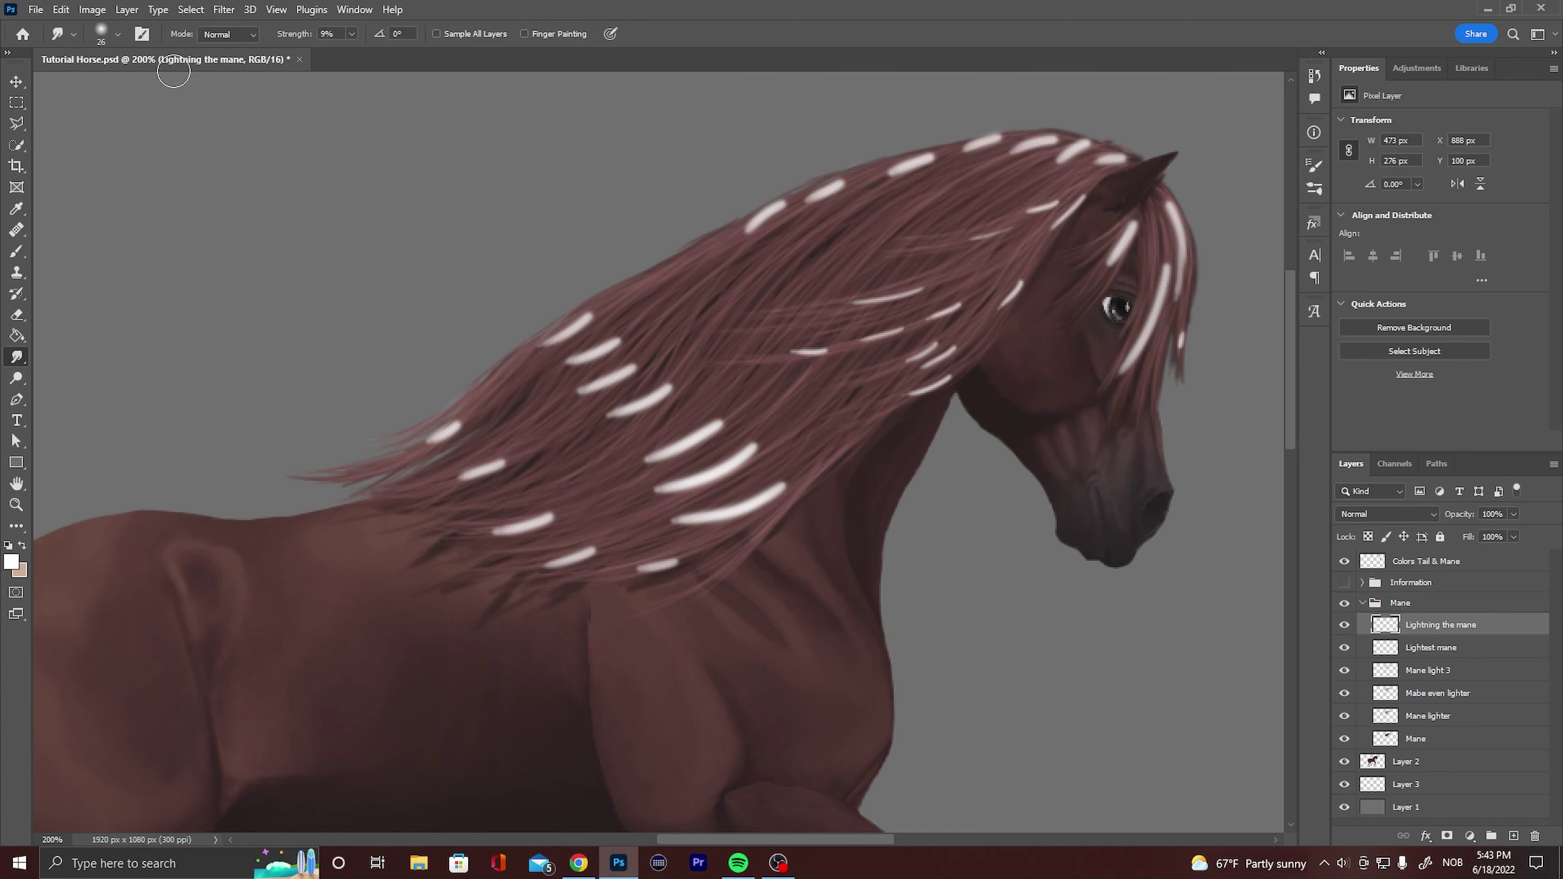
{"action": "left_click", "coordinate": [116, 34]}
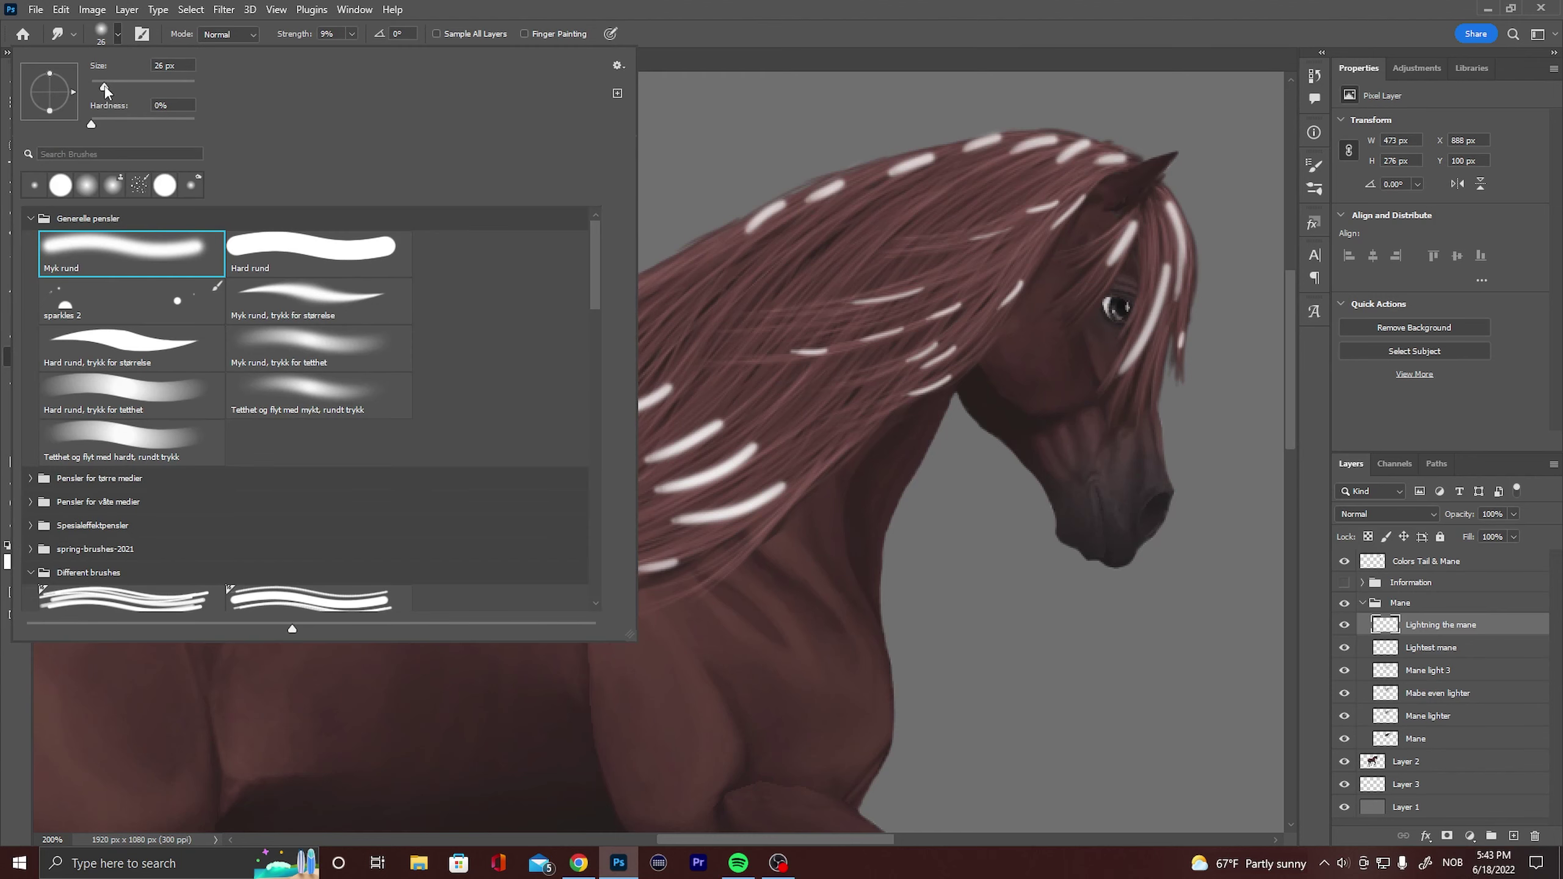
{"action": "left_click", "coordinate": [160, 64]}
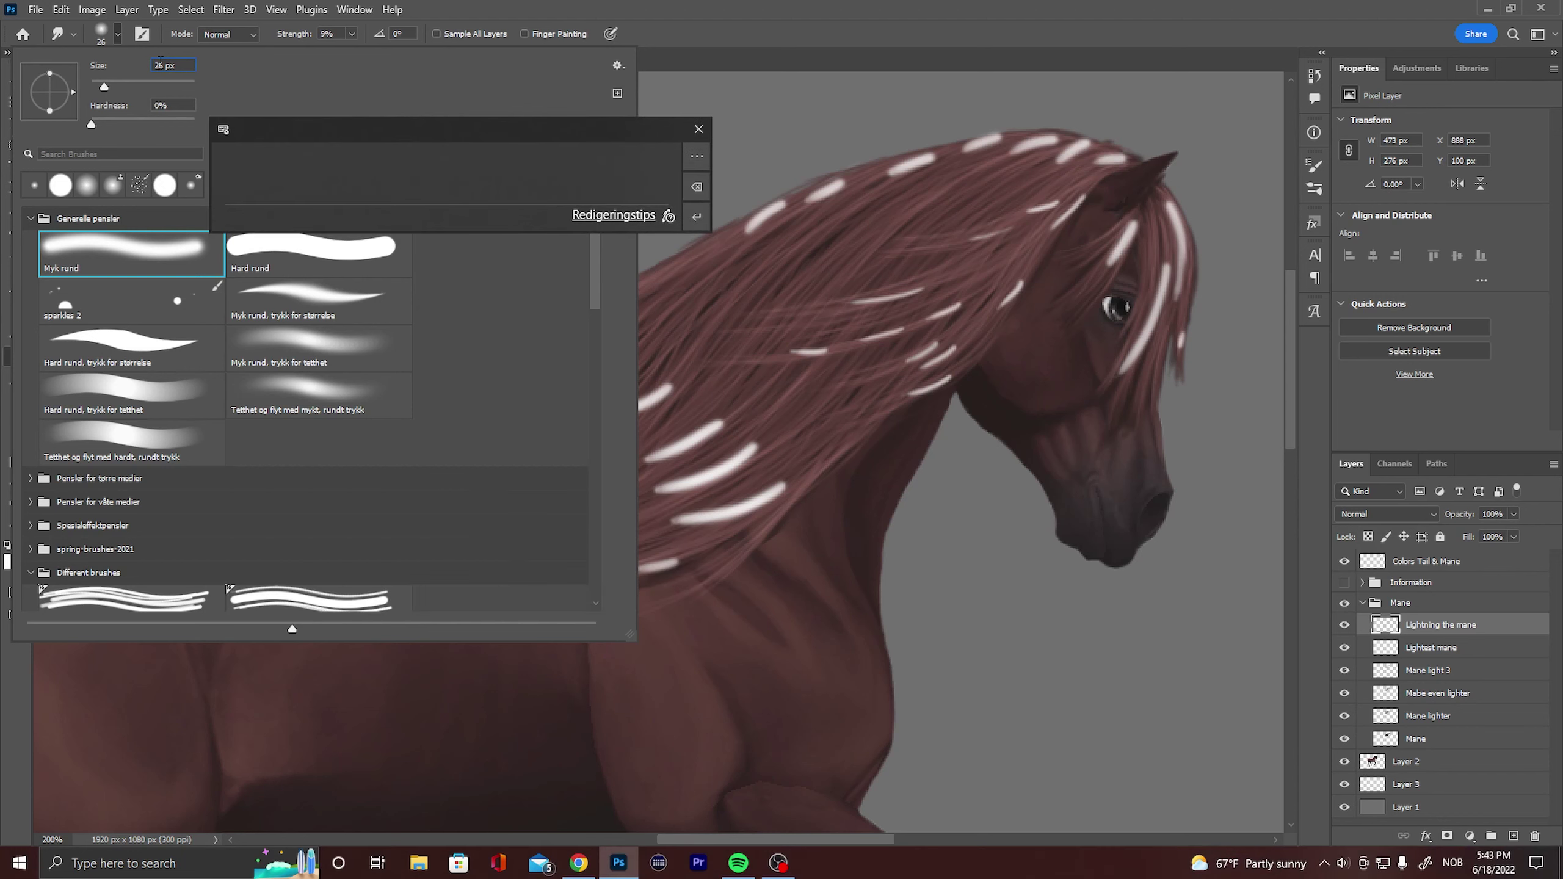
{"action": "key", "text": "BackSpace"}
{"action": "type", "text": "0"}
{"action": "key", "text": "Return"}
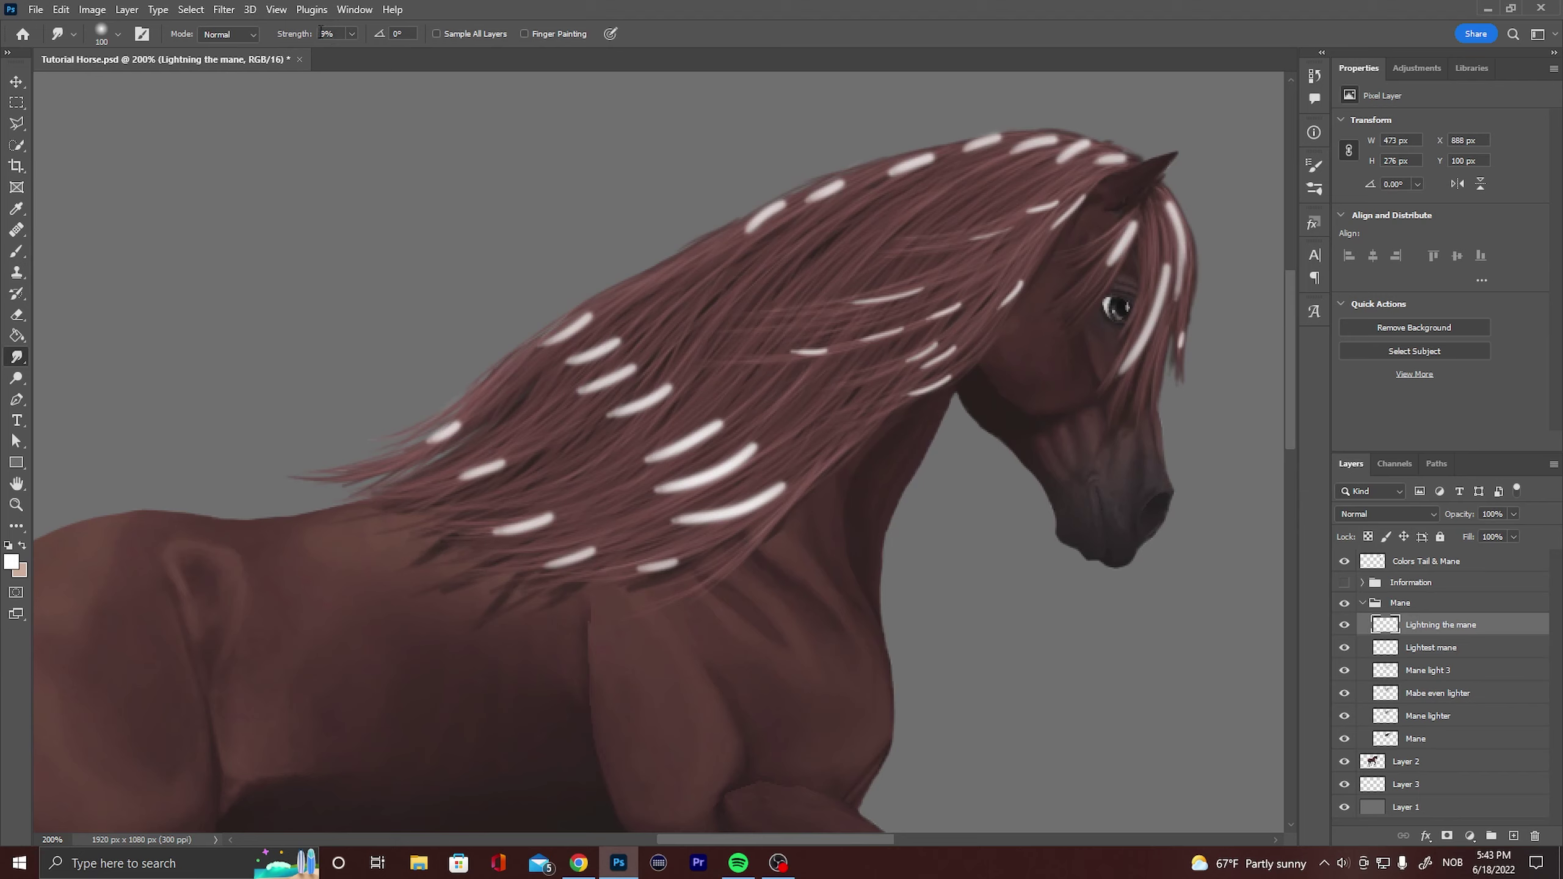
{"action": "mouse_move", "coordinate": [1071, 206]}
{"action": "left_mouse_down"}
{"action": "mouse_move", "coordinate": [1097, 171]}
{"action": "mouse_move", "coordinate": [1080, 163]}
{"action": "mouse_move", "coordinate": [875, 166]}
{"action": "mouse_move", "coordinate": [974, 159]}
{"action": "mouse_move", "coordinate": [854, 195]}
{"action": "mouse_move", "coordinate": [843, 215]}
{"action": "mouse_move", "coordinate": [886, 195]}
{"action": "mouse_move", "coordinate": [879, 229]}
{"action": "mouse_move", "coordinate": [967, 161]}
{"action": "mouse_move", "coordinate": [933, 216]}
{"action": "mouse_move", "coordinate": [1086, 171]}
{"action": "mouse_move", "coordinate": [821, 209]}
{"action": "mouse_move", "coordinate": [817, 227]}
{"action": "mouse_move", "coordinate": [688, 282]}
{"action": "mouse_move", "coordinate": [781, 221]}
{"action": "mouse_move", "coordinate": [736, 251]}
{"action": "mouse_move", "coordinate": [749, 263]}
{"action": "mouse_move", "coordinate": [816, 199]}
{"action": "mouse_move", "coordinate": [951, 172]}
{"action": "left_mouse_up"}
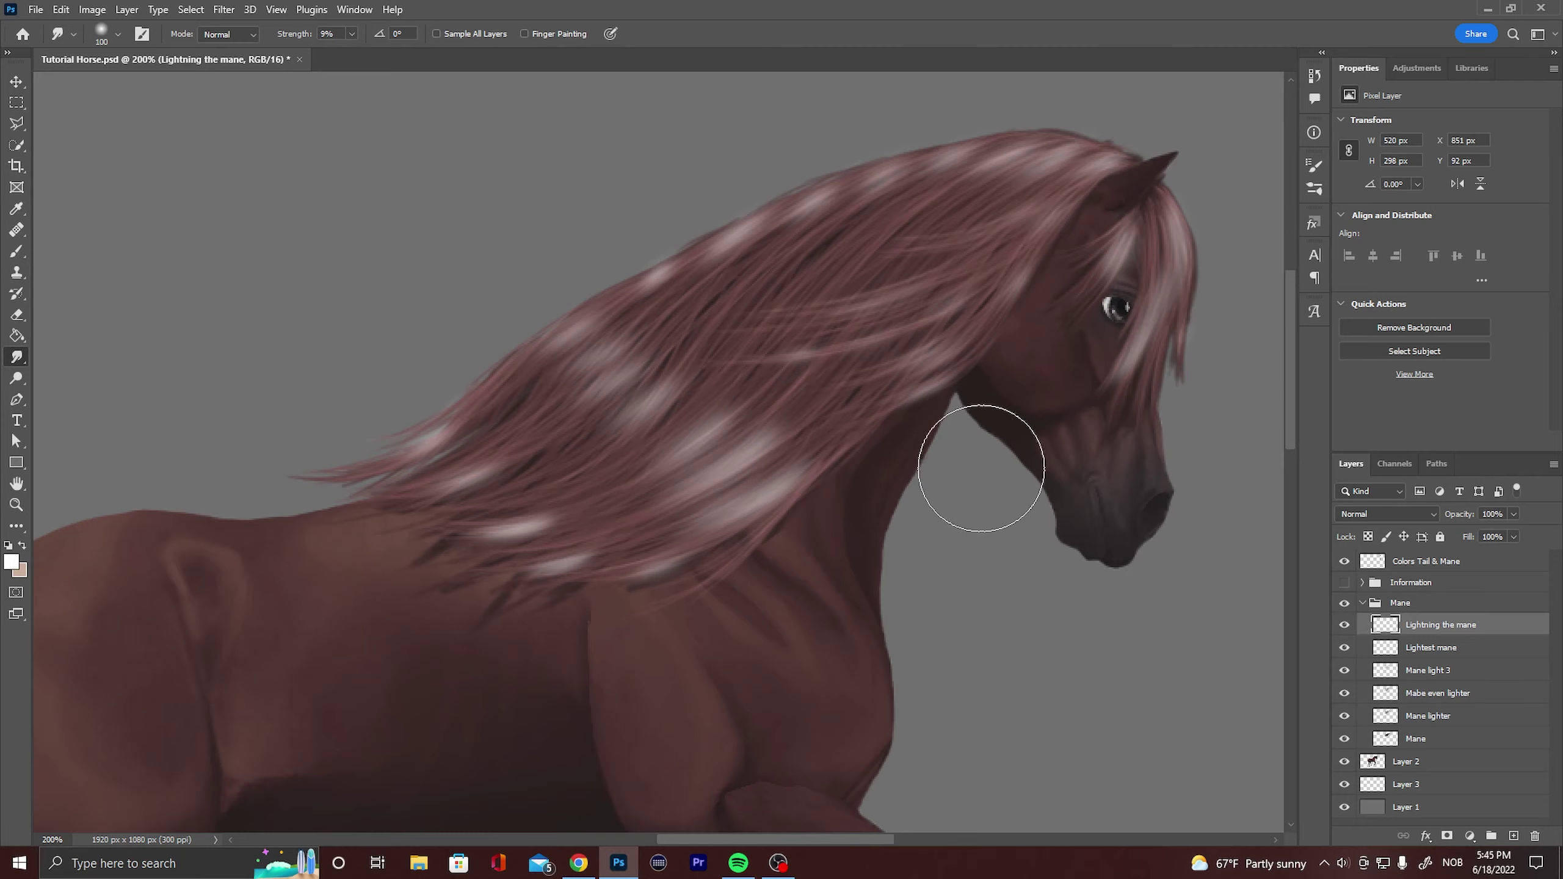
{"action": "left_click_drag", "start_coordinate": [759, 514], "coordinate": [820, 449]}
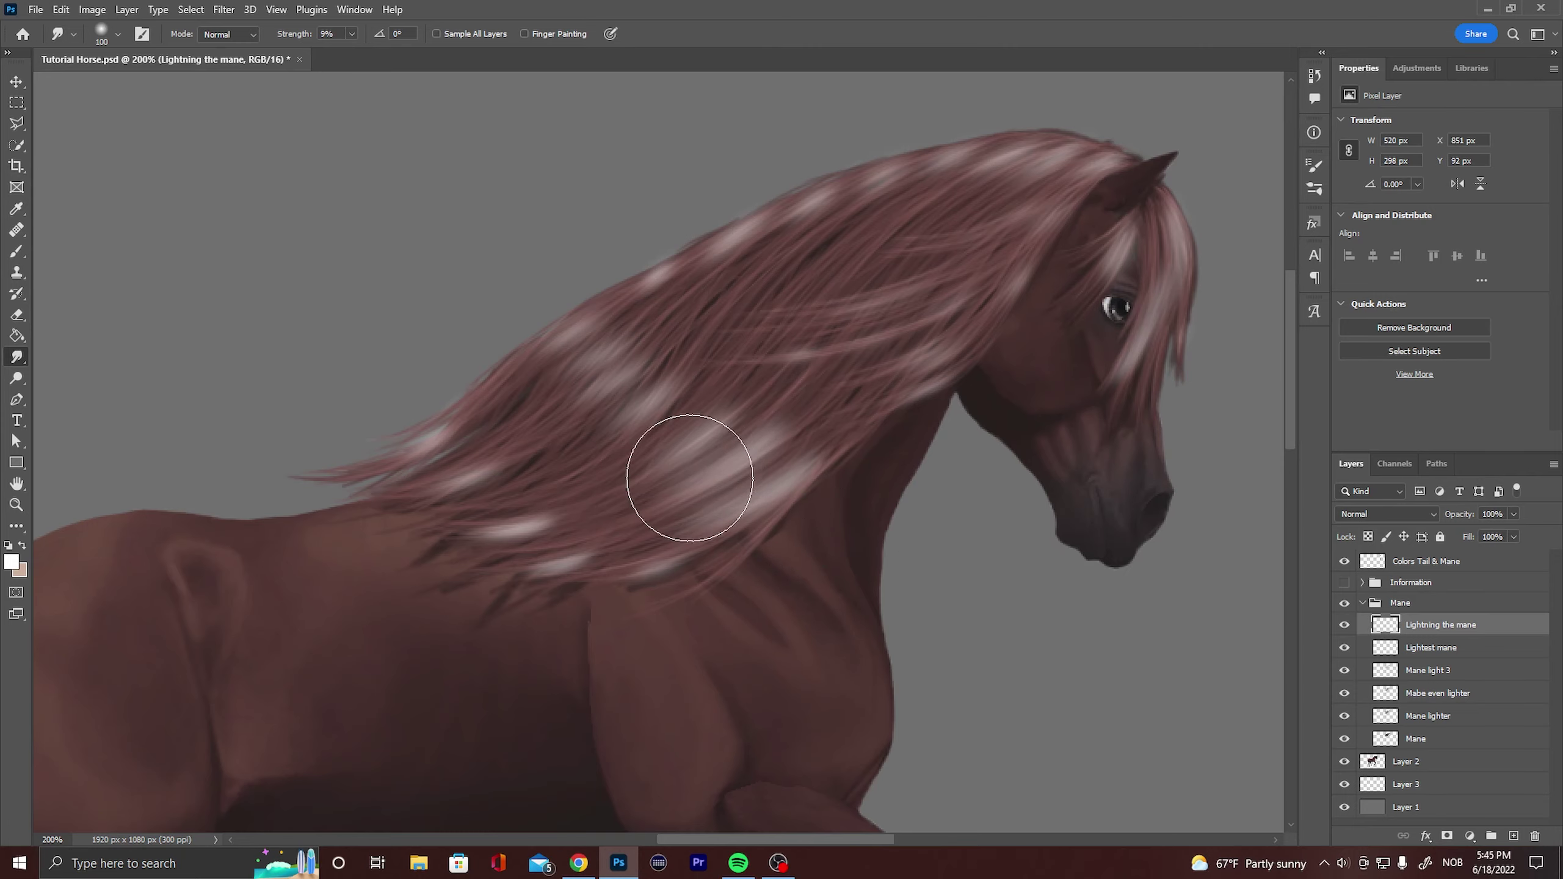
{"action": "mouse_move", "coordinate": [689, 480]}
{"action": "left_mouse_down"}
{"action": "mouse_move", "coordinate": [757, 414]}
{"action": "mouse_move", "coordinate": [674, 417]}
{"action": "mouse_move", "coordinate": [660, 380]}
{"action": "mouse_move", "coordinate": [587, 346]}
{"action": "mouse_move", "coordinate": [533, 352]}
{"action": "mouse_move", "coordinate": [599, 299]}
{"action": "mouse_move", "coordinate": [530, 366]}
{"action": "mouse_move", "coordinate": [589, 455]}
{"action": "mouse_move", "coordinate": [457, 502]}
{"action": "mouse_move", "coordinate": [517, 437]}
{"action": "mouse_move", "coordinate": [414, 455]}
{"action": "mouse_move", "coordinate": [475, 366]}
{"action": "mouse_move", "coordinate": [467, 512]}
{"action": "mouse_move", "coordinate": [583, 464]}
{"action": "mouse_move", "coordinate": [570, 486]}
{"action": "mouse_move", "coordinate": [595, 496]}
{"action": "mouse_move", "coordinate": [583, 547]}
{"action": "mouse_move", "coordinate": [614, 593]}
{"action": "mouse_move", "coordinate": [698, 547]}
{"action": "mouse_move", "coordinate": [917, 541]}
{"action": "mouse_move", "coordinate": [953, 401]}
{"action": "mouse_move", "coordinate": [725, 510]}
{"action": "mouse_move", "coordinate": [798, 489]}
{"action": "mouse_move", "coordinate": [689, 489]}
{"action": "mouse_move", "coordinate": [782, 392]}
{"action": "mouse_move", "coordinate": [741, 484]}
{"action": "mouse_move", "coordinate": [1060, 405]}
{"action": "mouse_move", "coordinate": [998, 310]}
{"action": "left_mouse_up"}
{"action": "mouse_move", "coordinate": [1142, 321]}
{"action": "left_mouse_down"}
{"action": "mouse_move", "coordinate": [1144, 345]}
{"action": "mouse_move", "coordinate": [1186, 269]}
{"action": "left_mouse_up"}
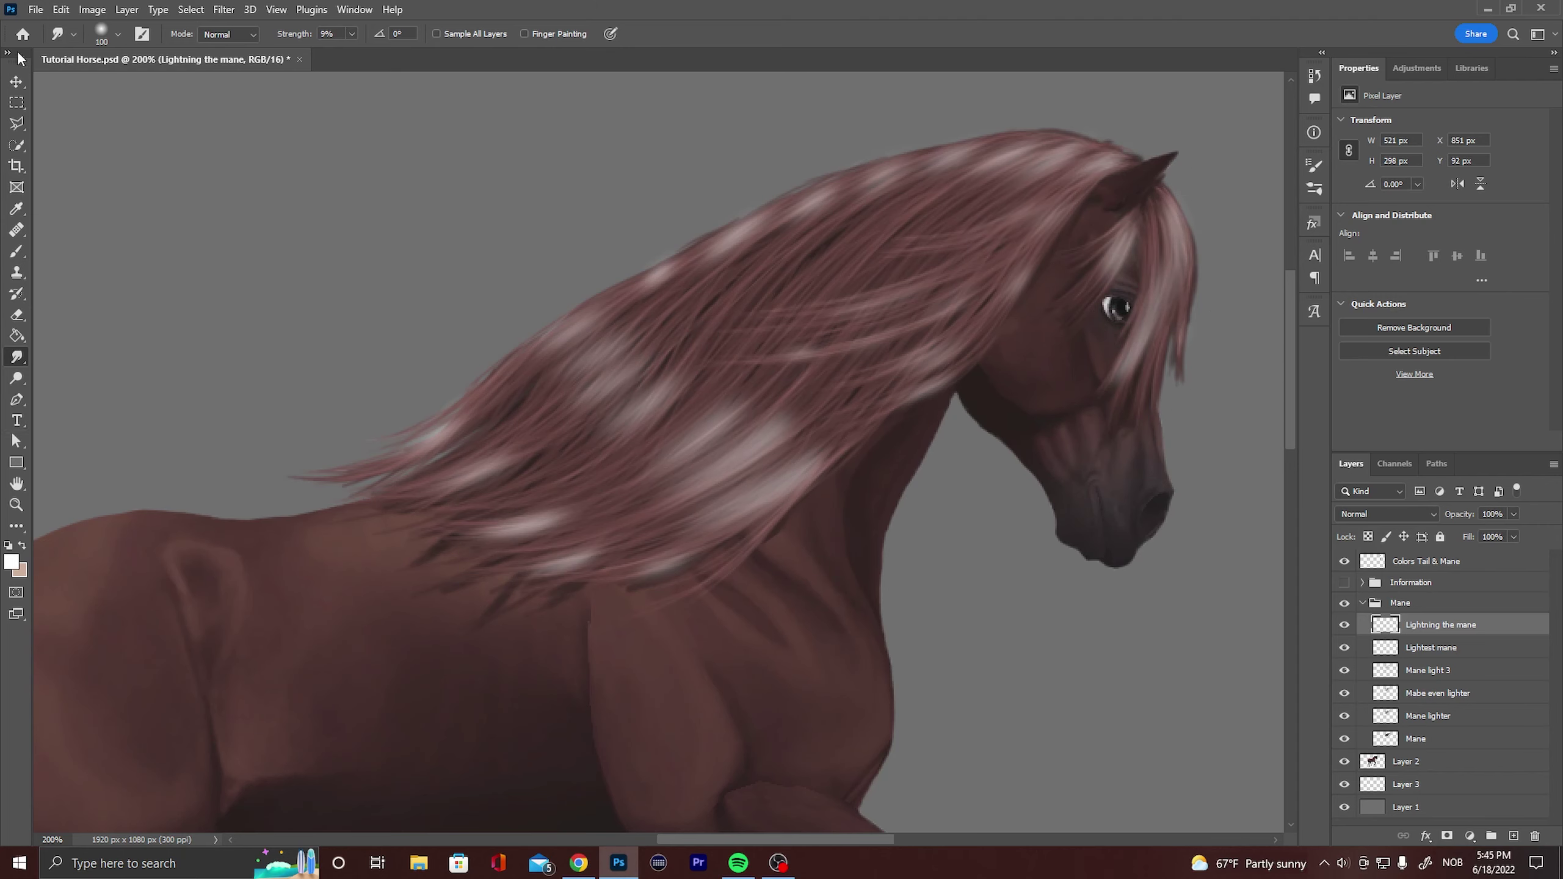
Set the blend mode of the "Lightning the mane" layer to Soft Light.
{"action": "left_click", "coordinate": [16, 82]}
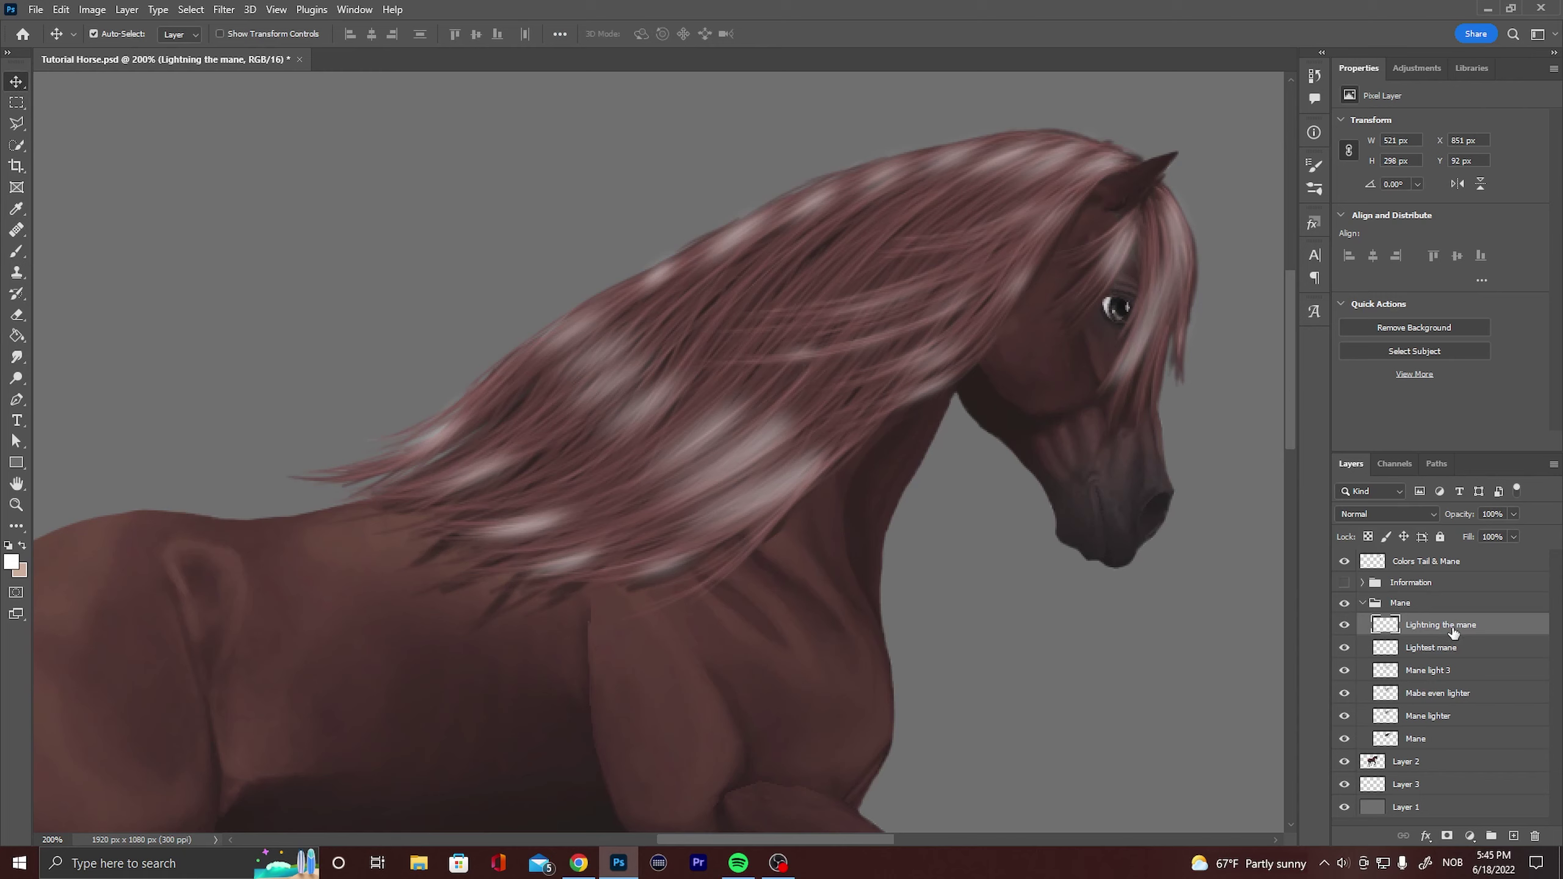
{"action": "left_click", "coordinate": [1352, 515]}
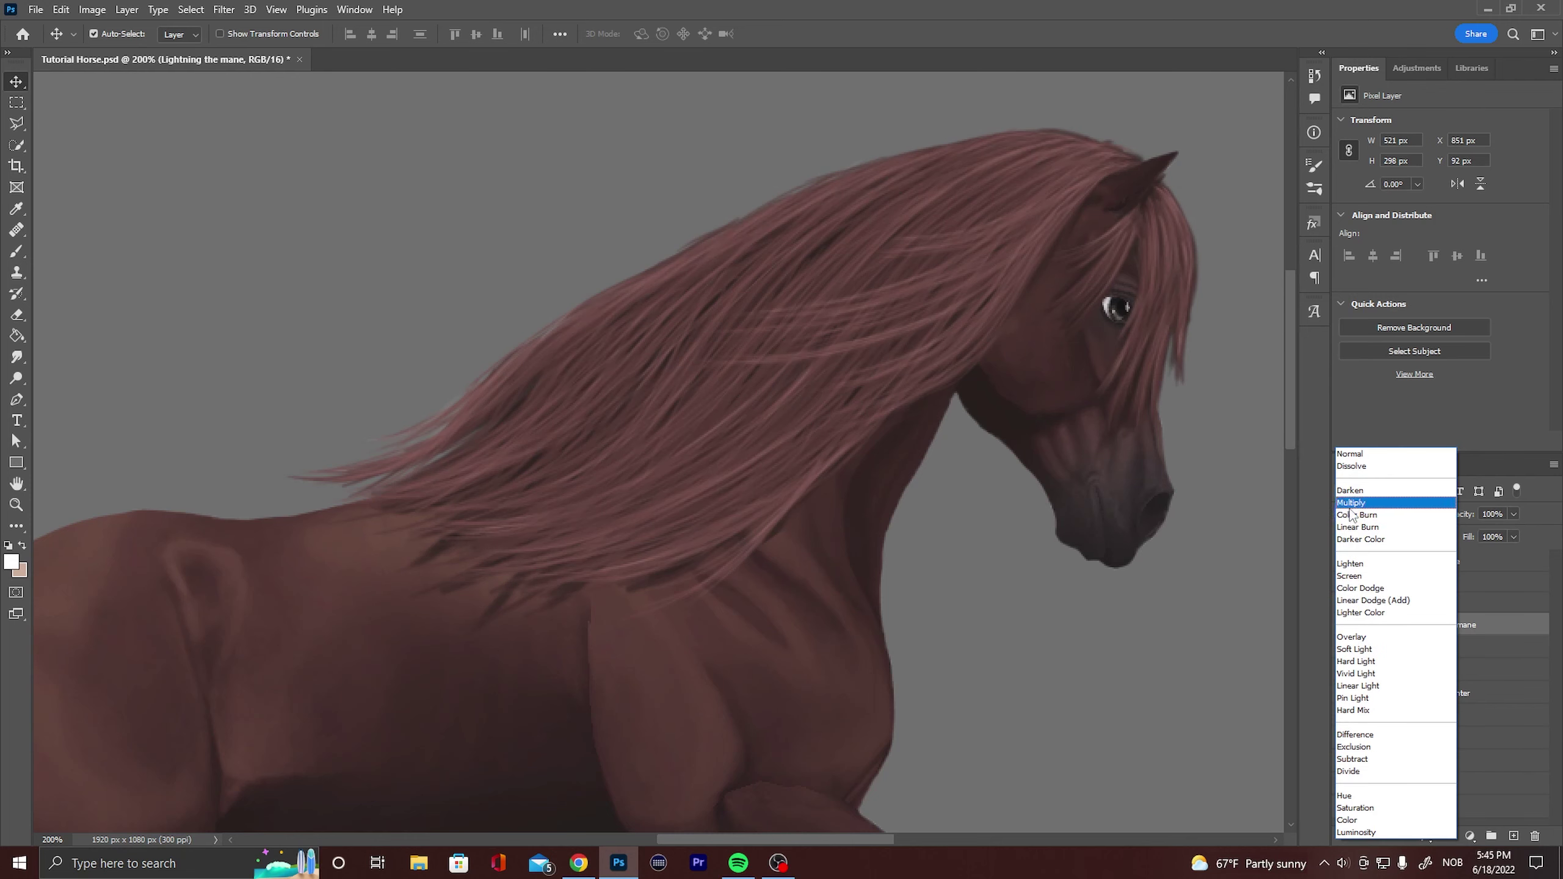
{"action": "left_click", "coordinate": [1358, 650]}
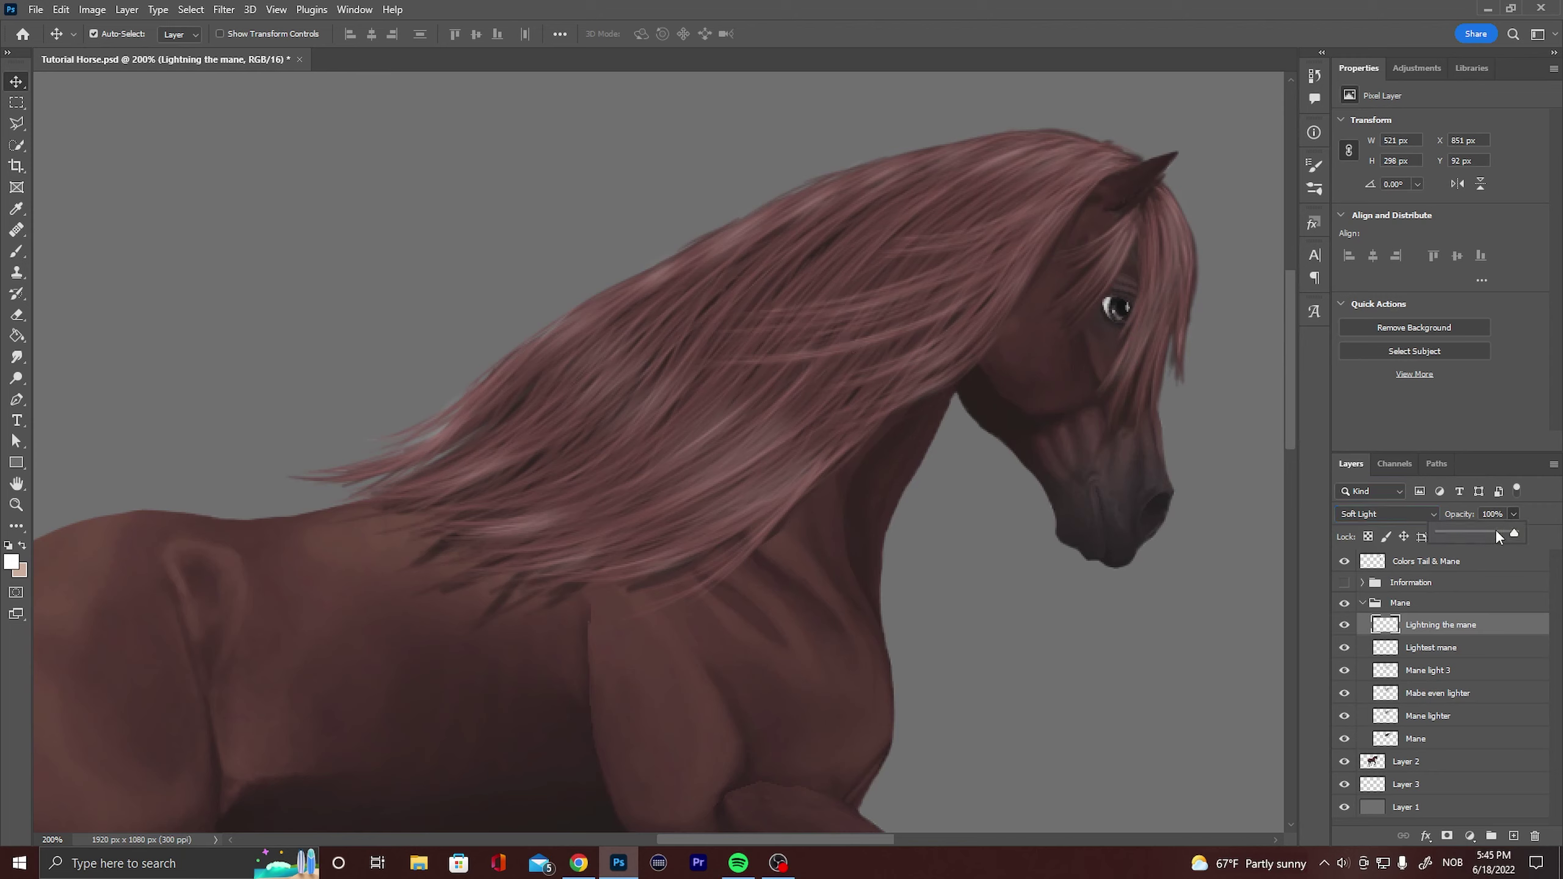
Lower the "Lightning the mane" layer's opacity to 73% and smudge the highlights along the mane's upper edge.
{"action": "left_click", "coordinate": [1495, 530]}
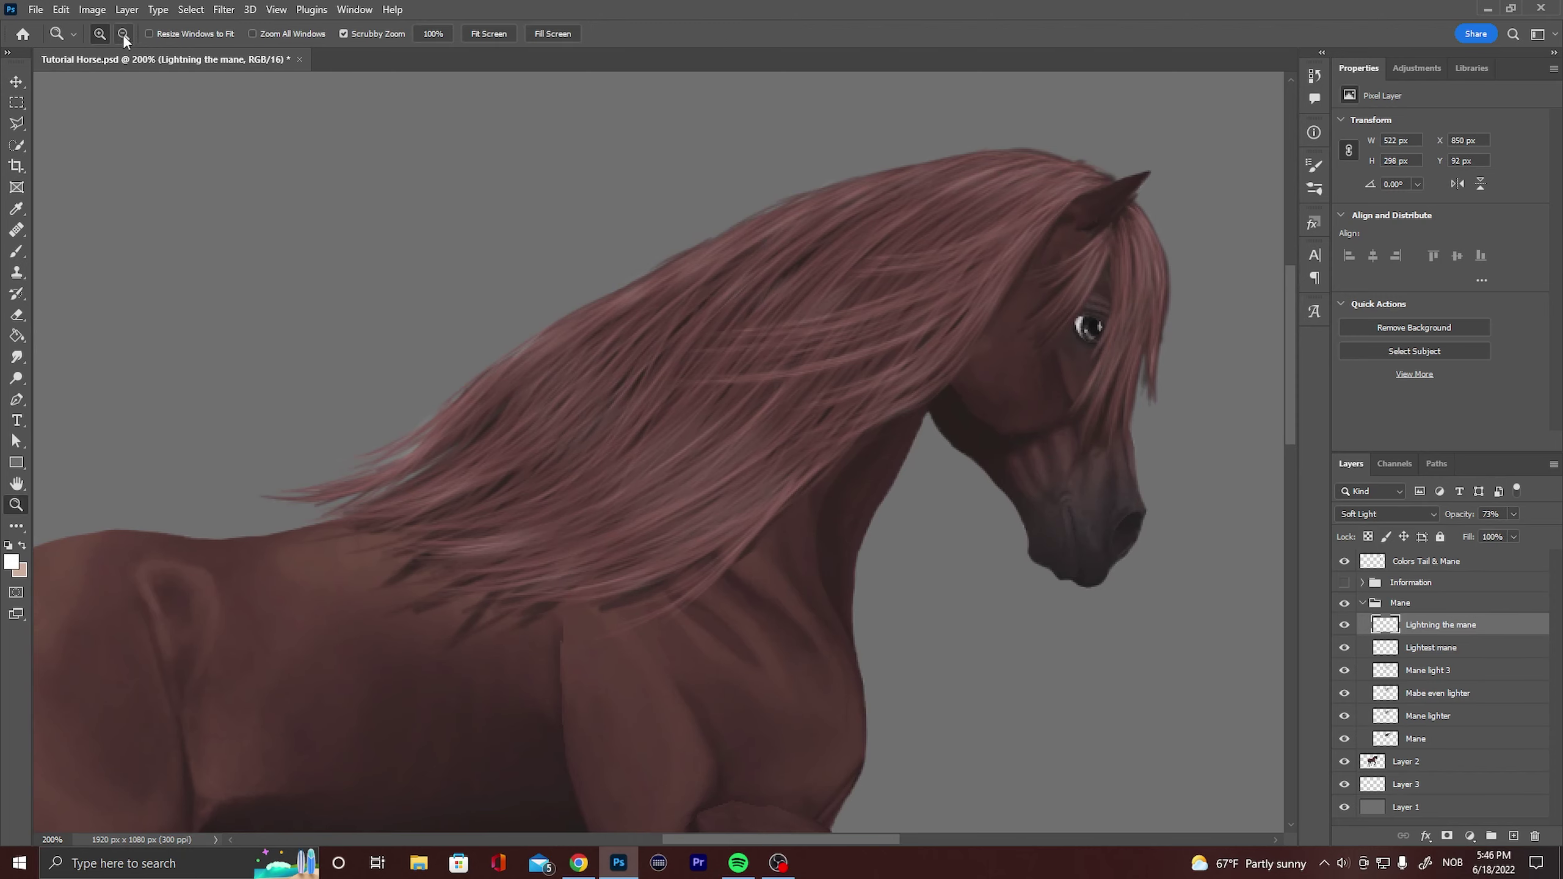
{"action": "left_click", "coordinate": [124, 33]}
{"action": "left_click", "coordinate": [423, 452]}
{"action": "left_click", "coordinate": [401, 463]}
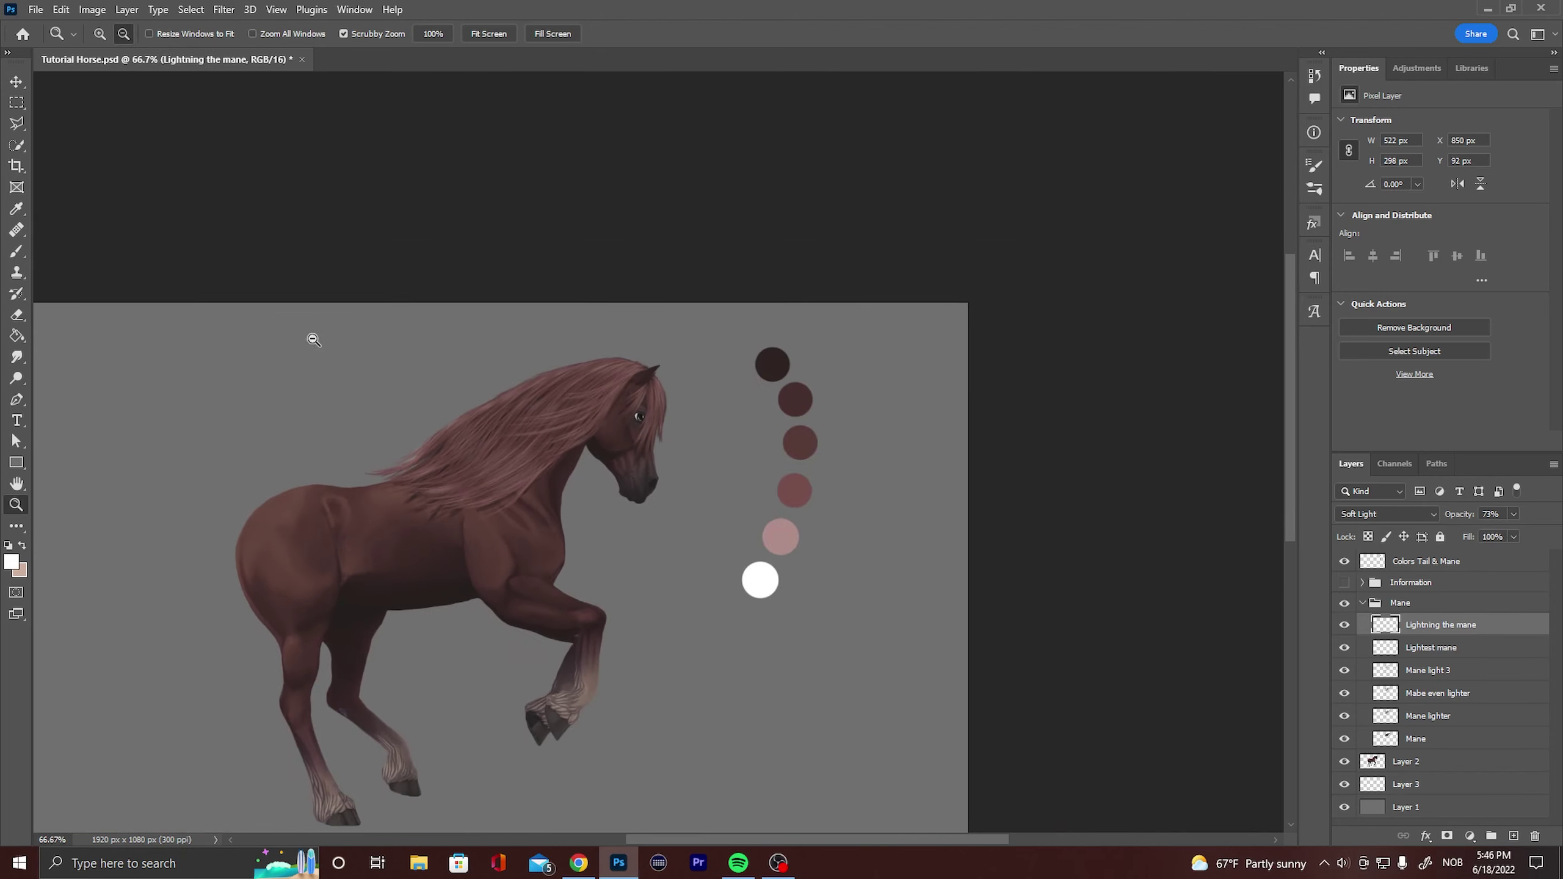
{"action": "left_click", "coordinate": [17, 357]}
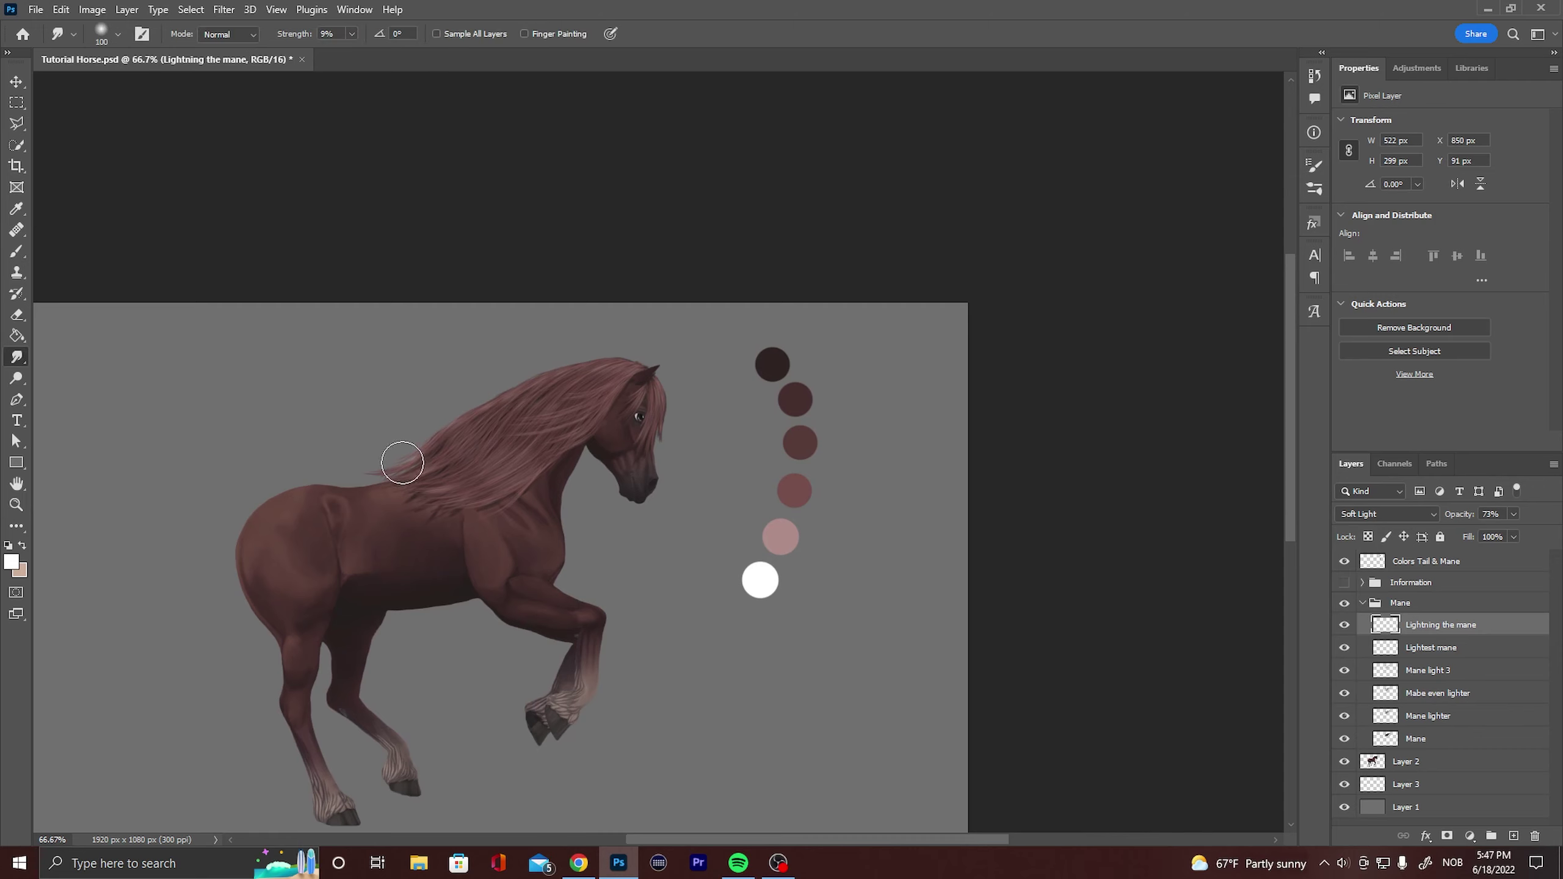
{"action": "mouse_move", "coordinate": [523, 393]}
{"action": "left_mouse_down"}
{"action": "mouse_move", "coordinate": [468, 458]}
{"action": "mouse_move", "coordinate": [496, 447]}
{"action": "mouse_move", "coordinate": [490, 475]}
{"action": "mouse_move", "coordinate": [521, 435]}
{"action": "mouse_move", "coordinate": [536, 459]}
{"action": "mouse_move", "coordinate": [499, 453]}
{"action": "mouse_move", "coordinate": [486, 416]}
{"action": "left_mouse_up"}
Add a new layer above "Lightning the mane" in the Mane group and name it "Shadow mane".
{"action": "left_click", "coordinate": [1406, 606]}
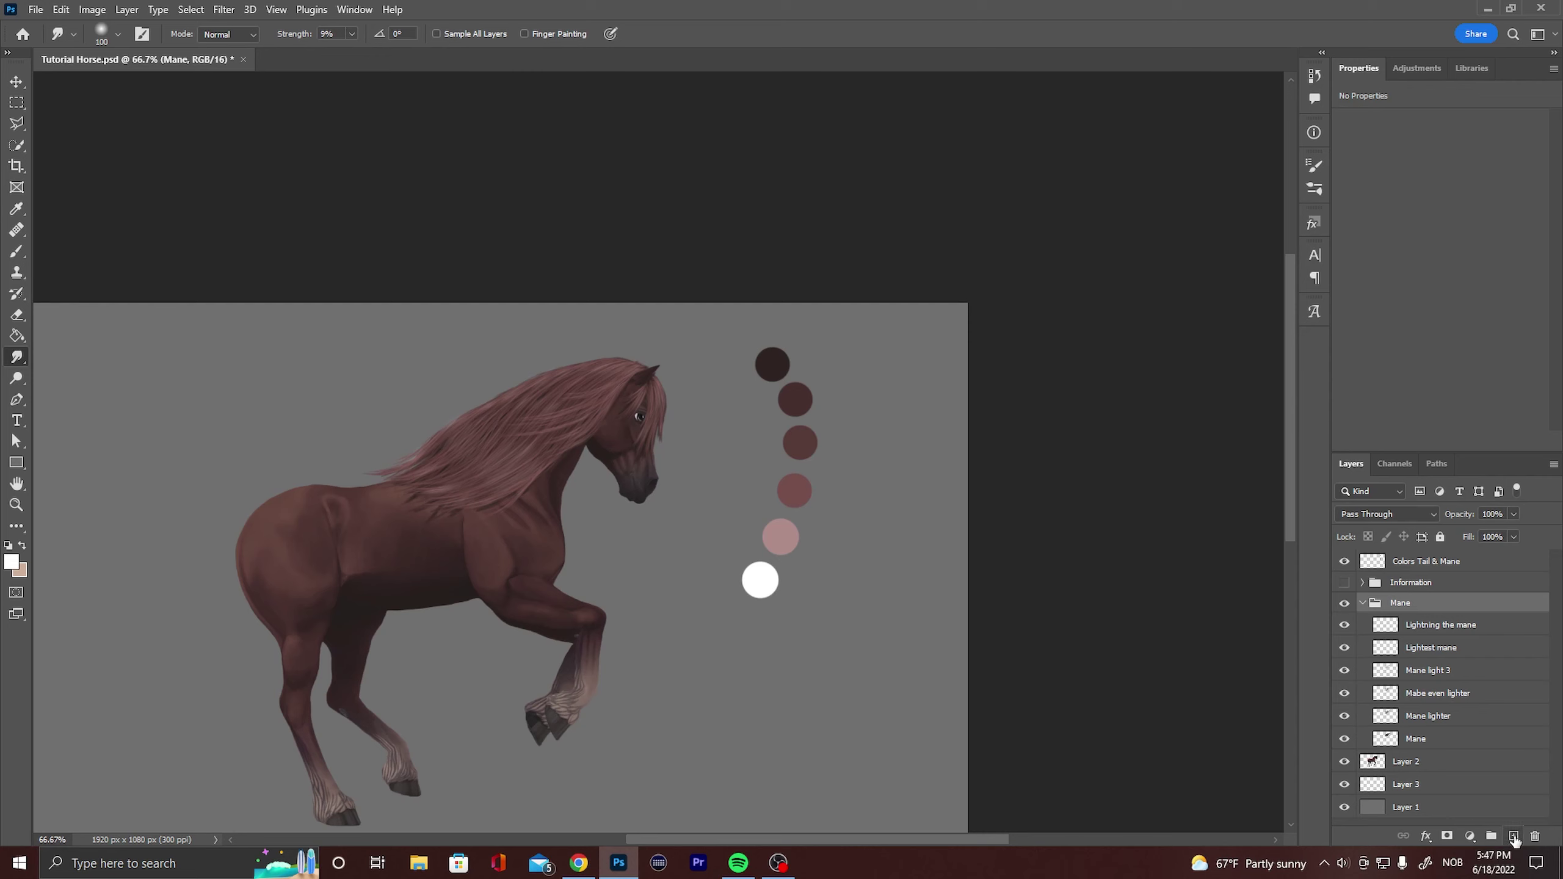
{"action": "left_click", "coordinate": [1513, 835]}
{"action": "double_click", "coordinate": [1420, 626]}
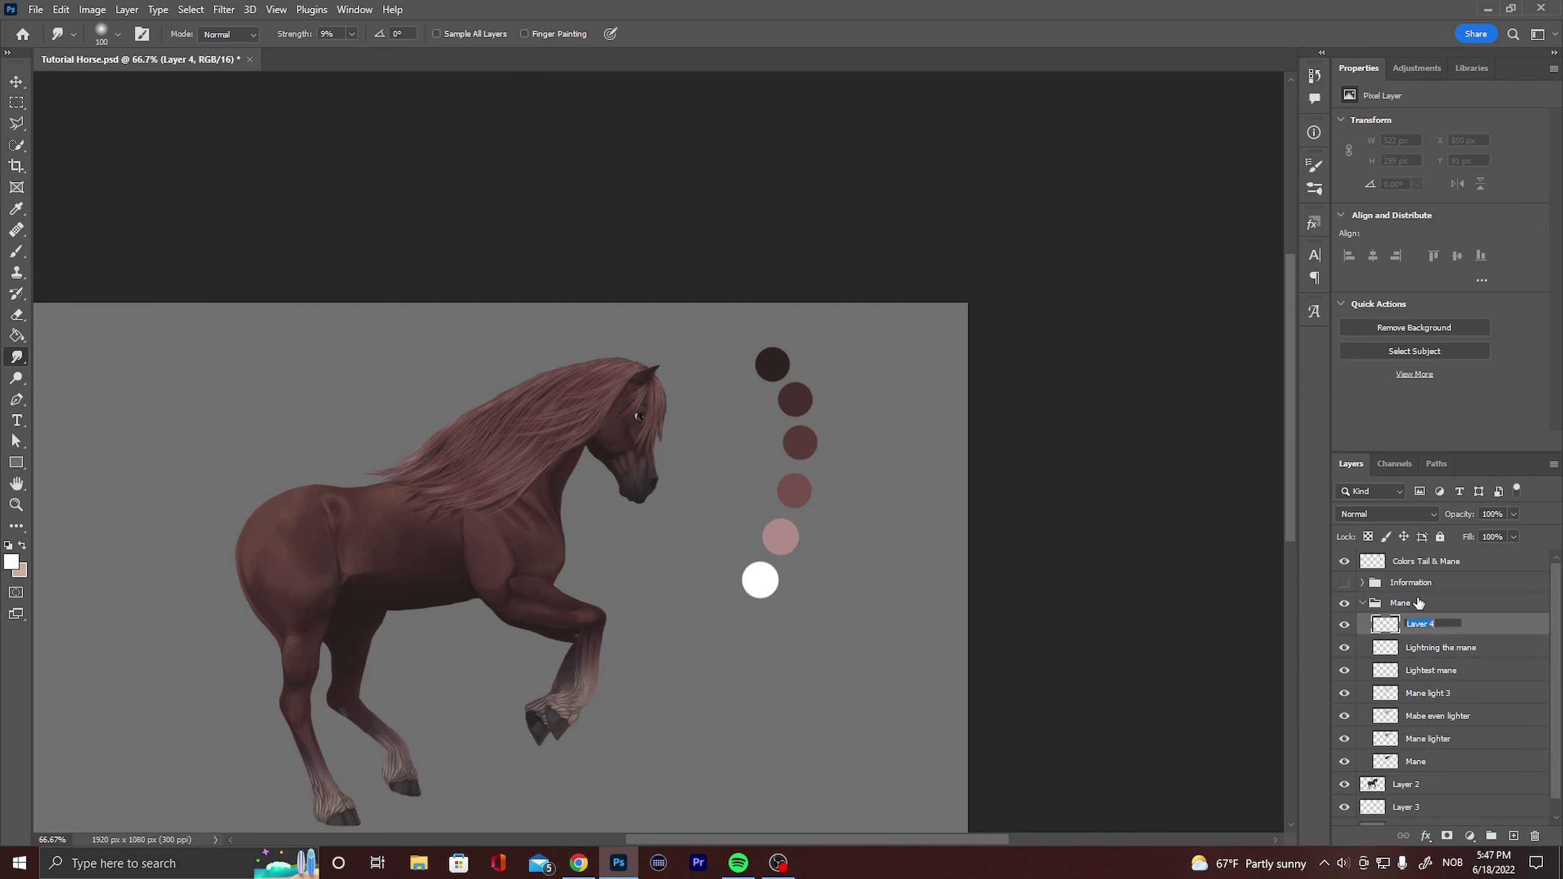
{"action": "type", "text": "D"}
{"action": "type", "text": "ha"}
{"action": "type", "text": "dow mane"}
{"action": "key", "text": "Return"}
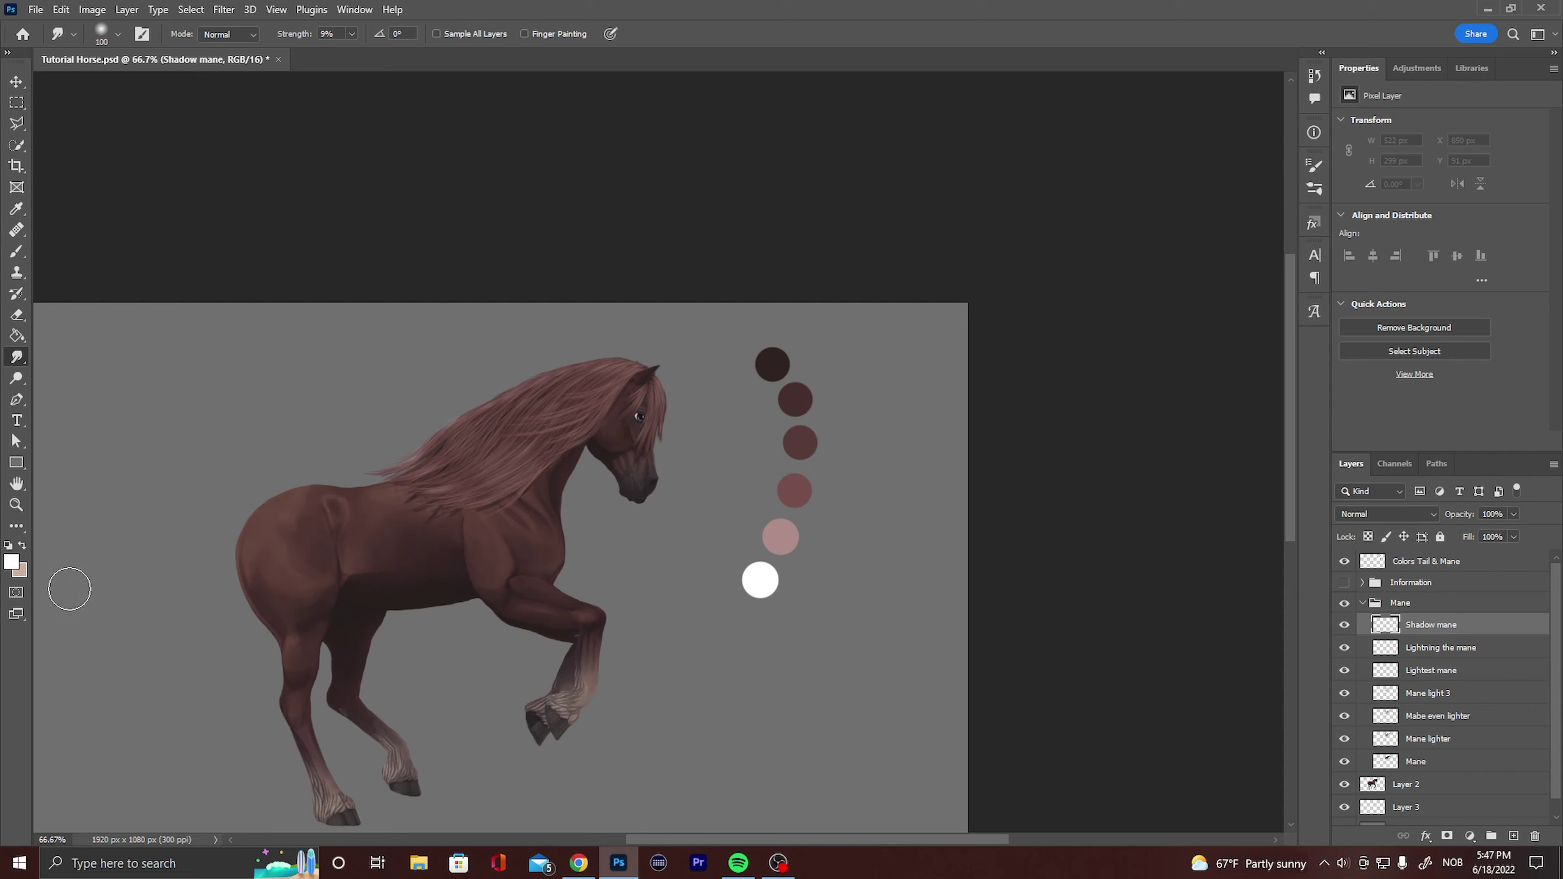
Sample the darkest palette swatch on the canvas and darken it to 1f1816 as the foreground color.
{"action": "left_click", "coordinate": [11, 563]}
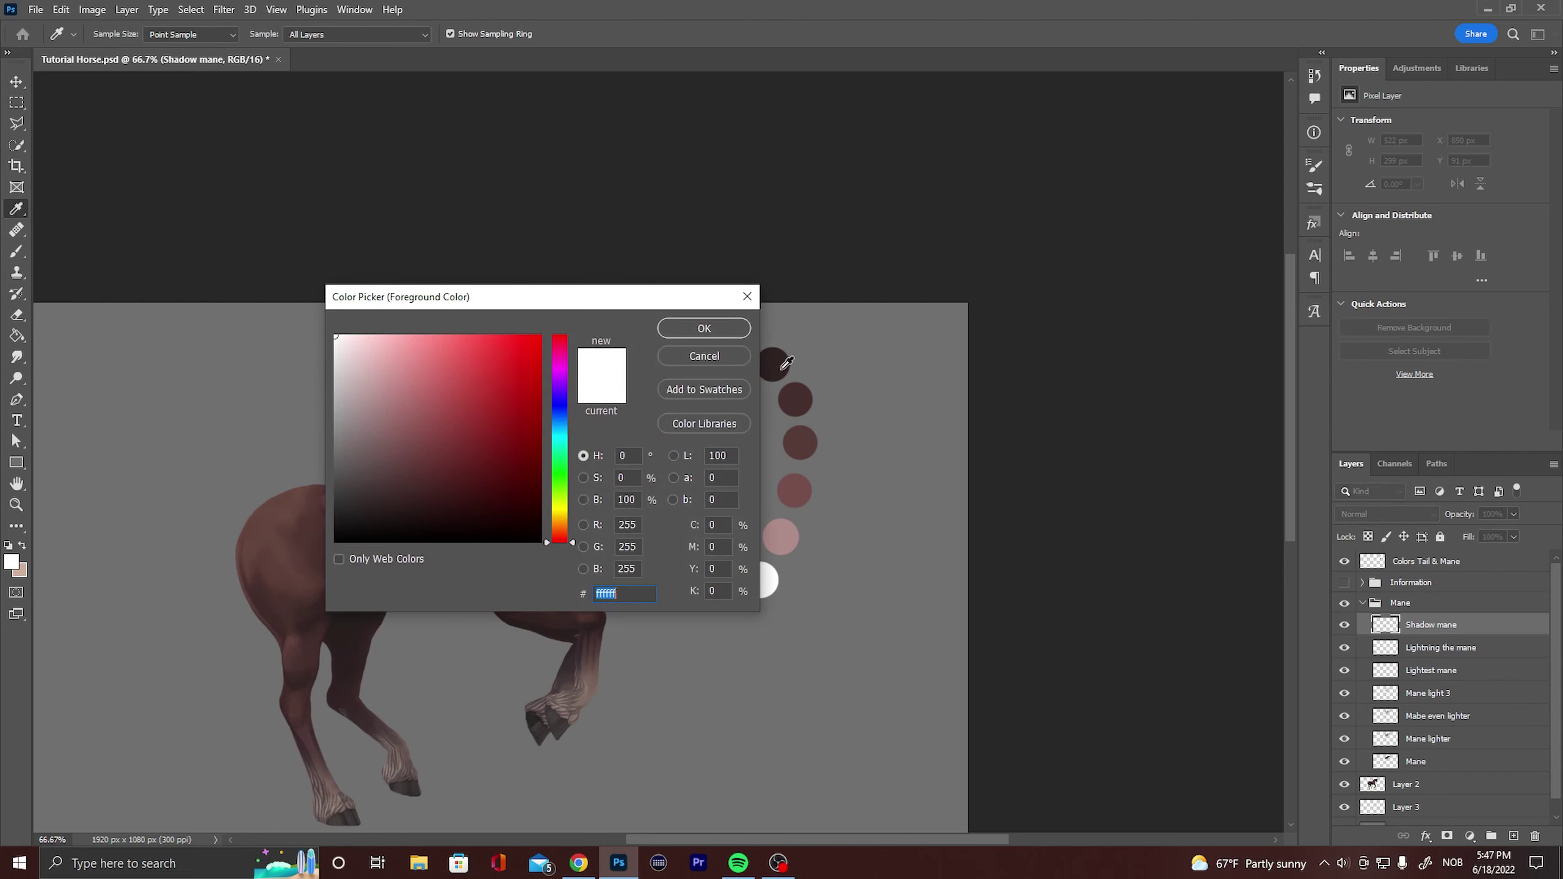
{"action": "left_click", "coordinate": [779, 362]}
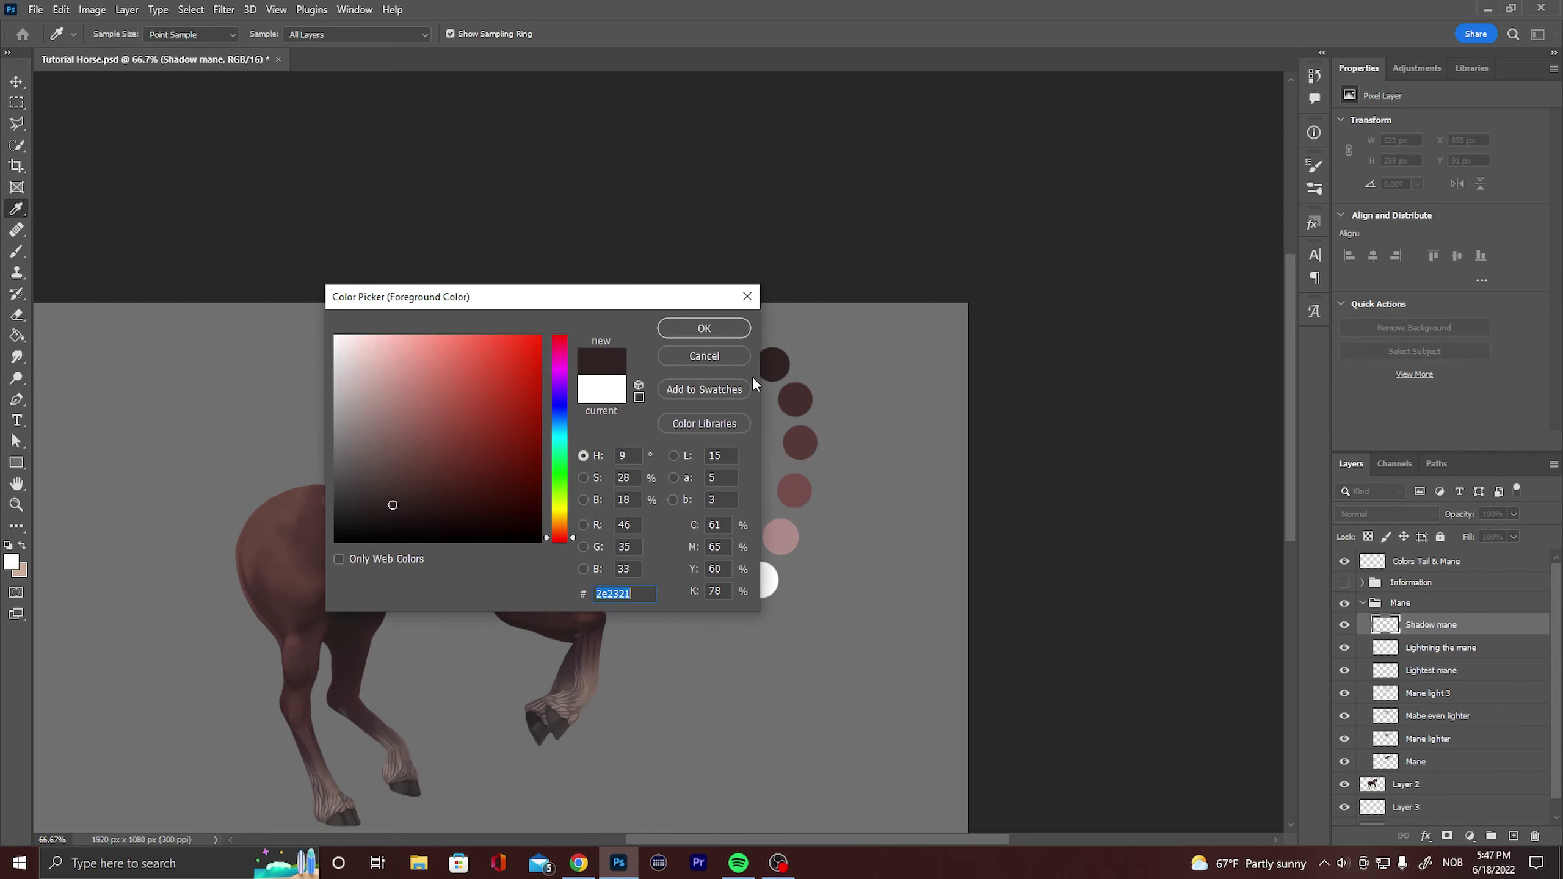
{"action": "left_click", "coordinate": [392, 517]}
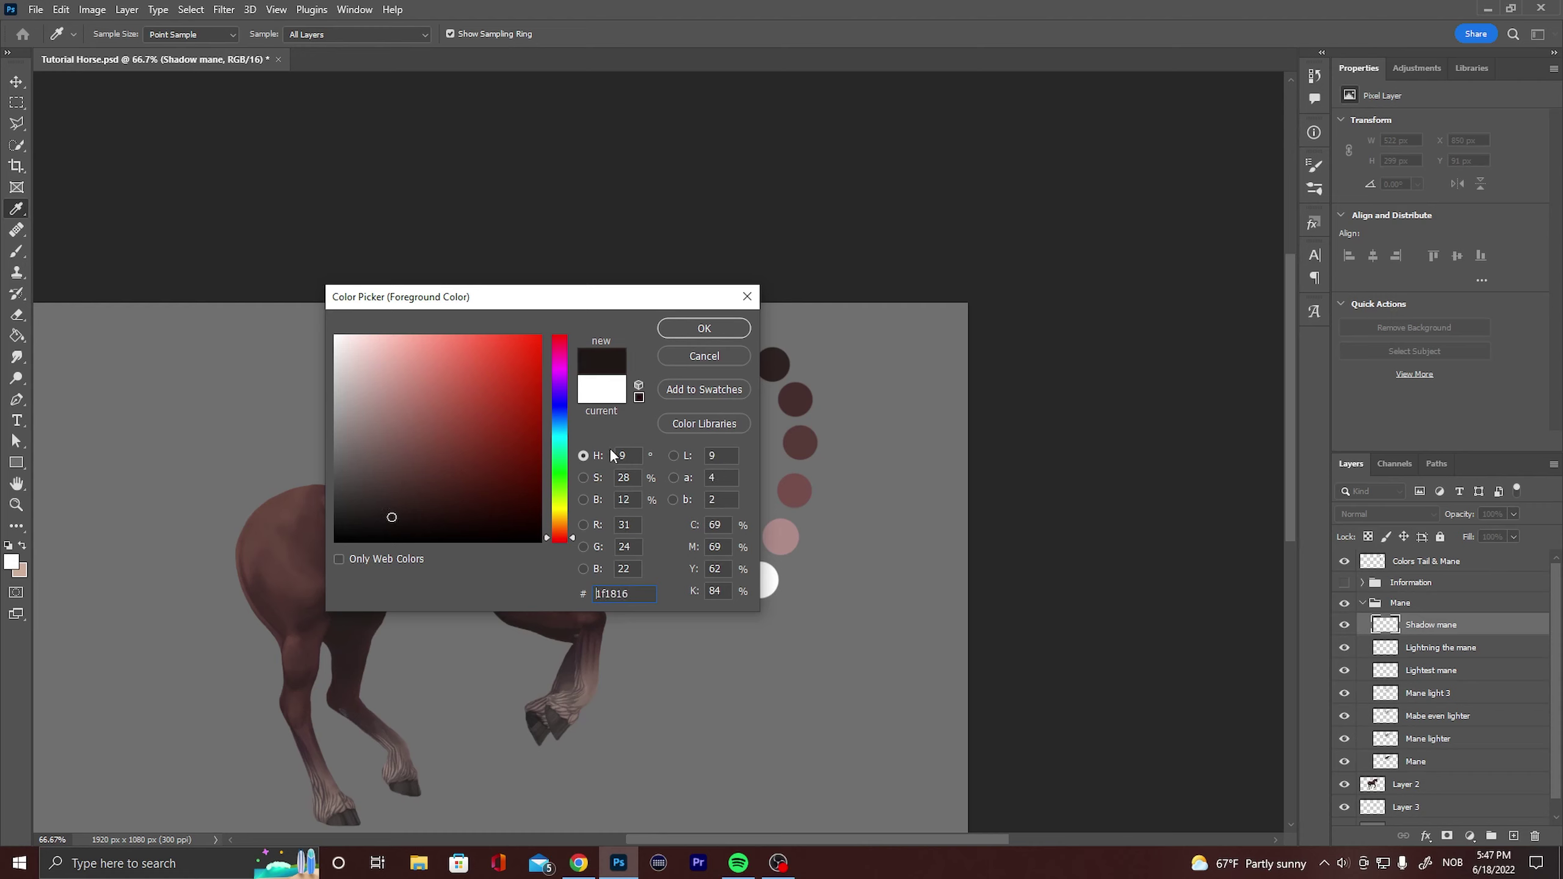
{"action": "left_click", "coordinate": [702, 328]}
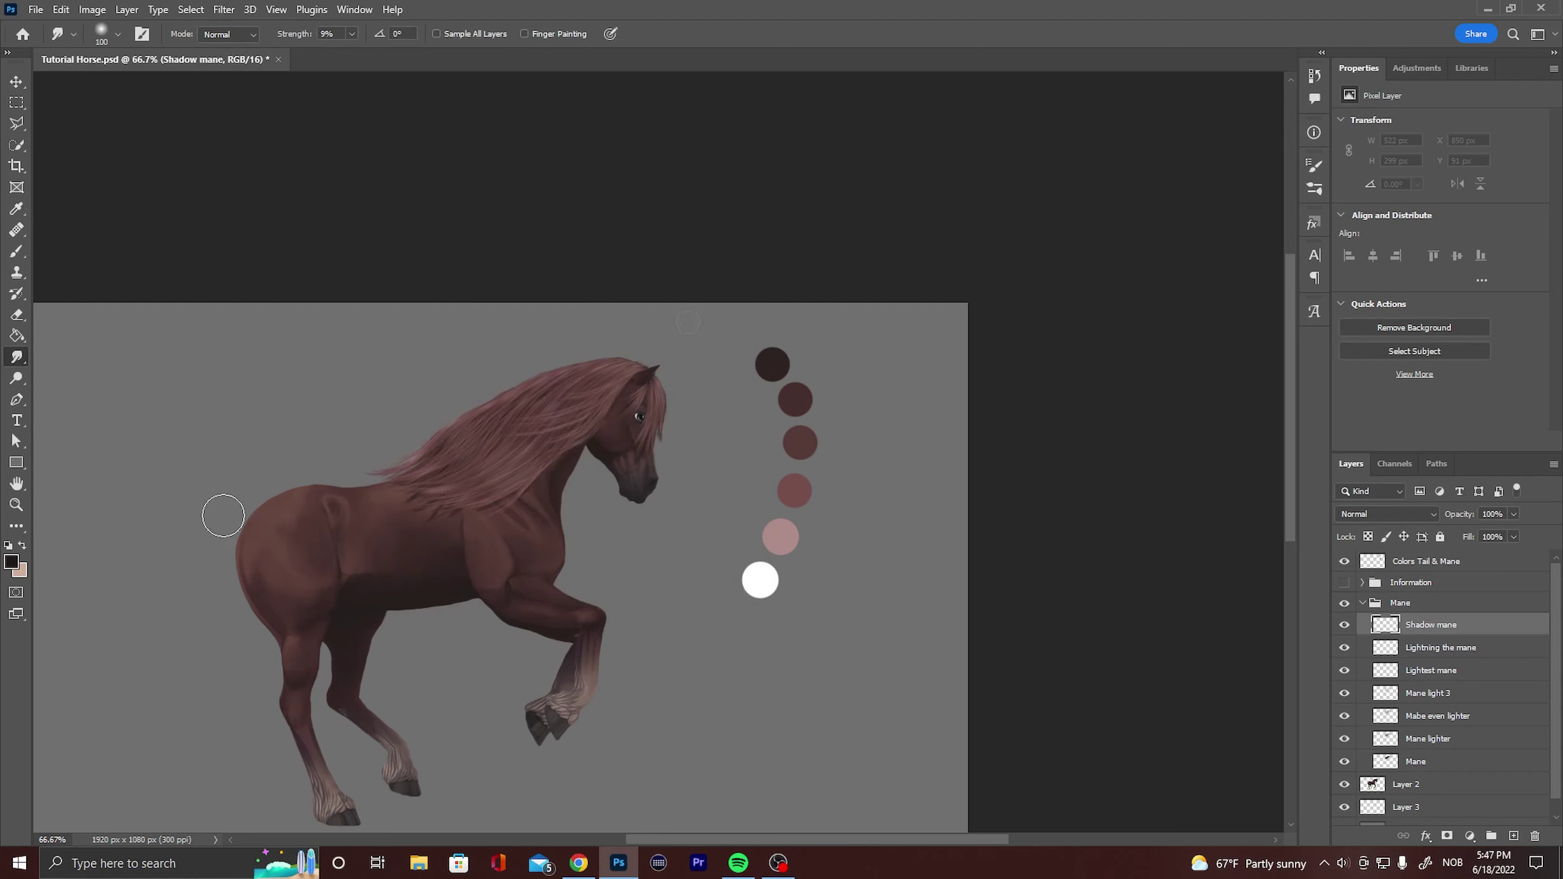
Paint short dark shadow strokes at the ear base and throughout the mane along the hair direction, using a soft round 10 px brush.
{"action": "left_click", "coordinate": [17, 252]}
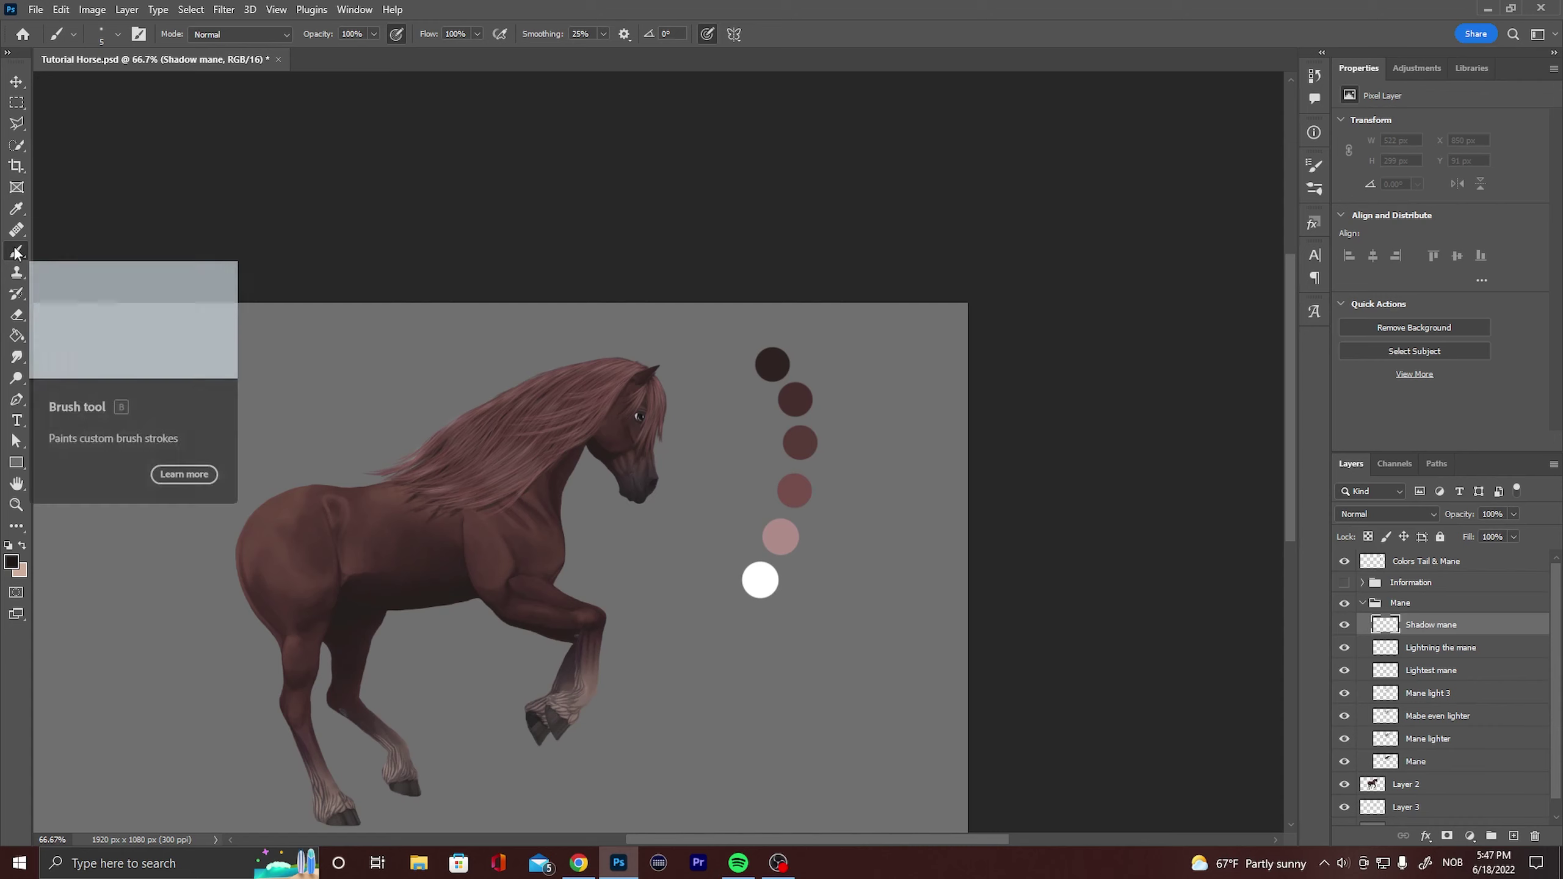
{"action": "left_click", "coordinate": [118, 36]}
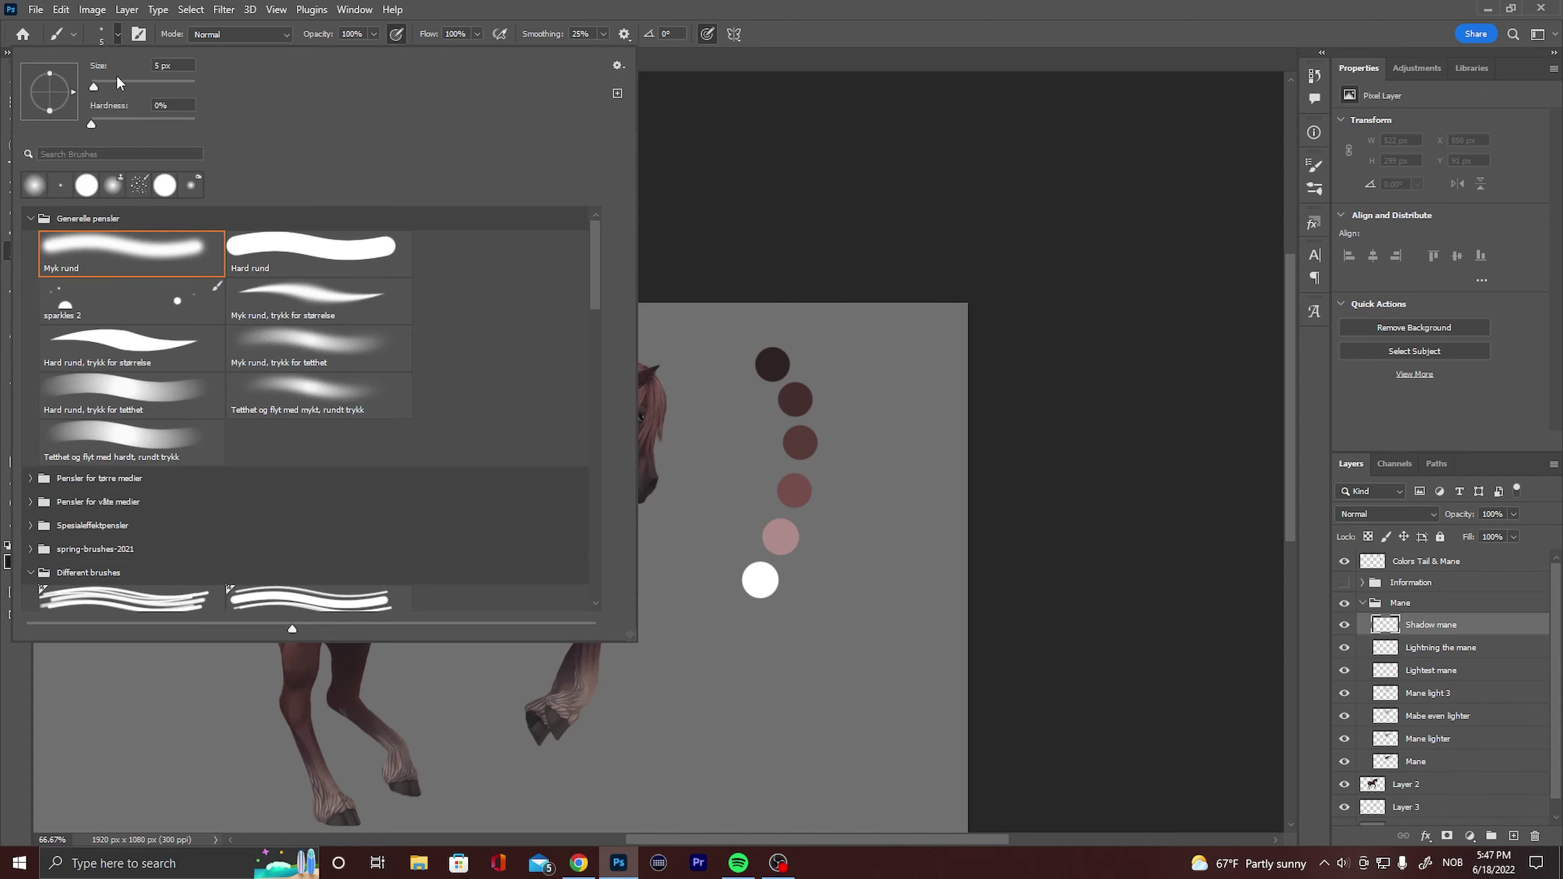
{"action": "left_click", "coordinate": [160, 65]}
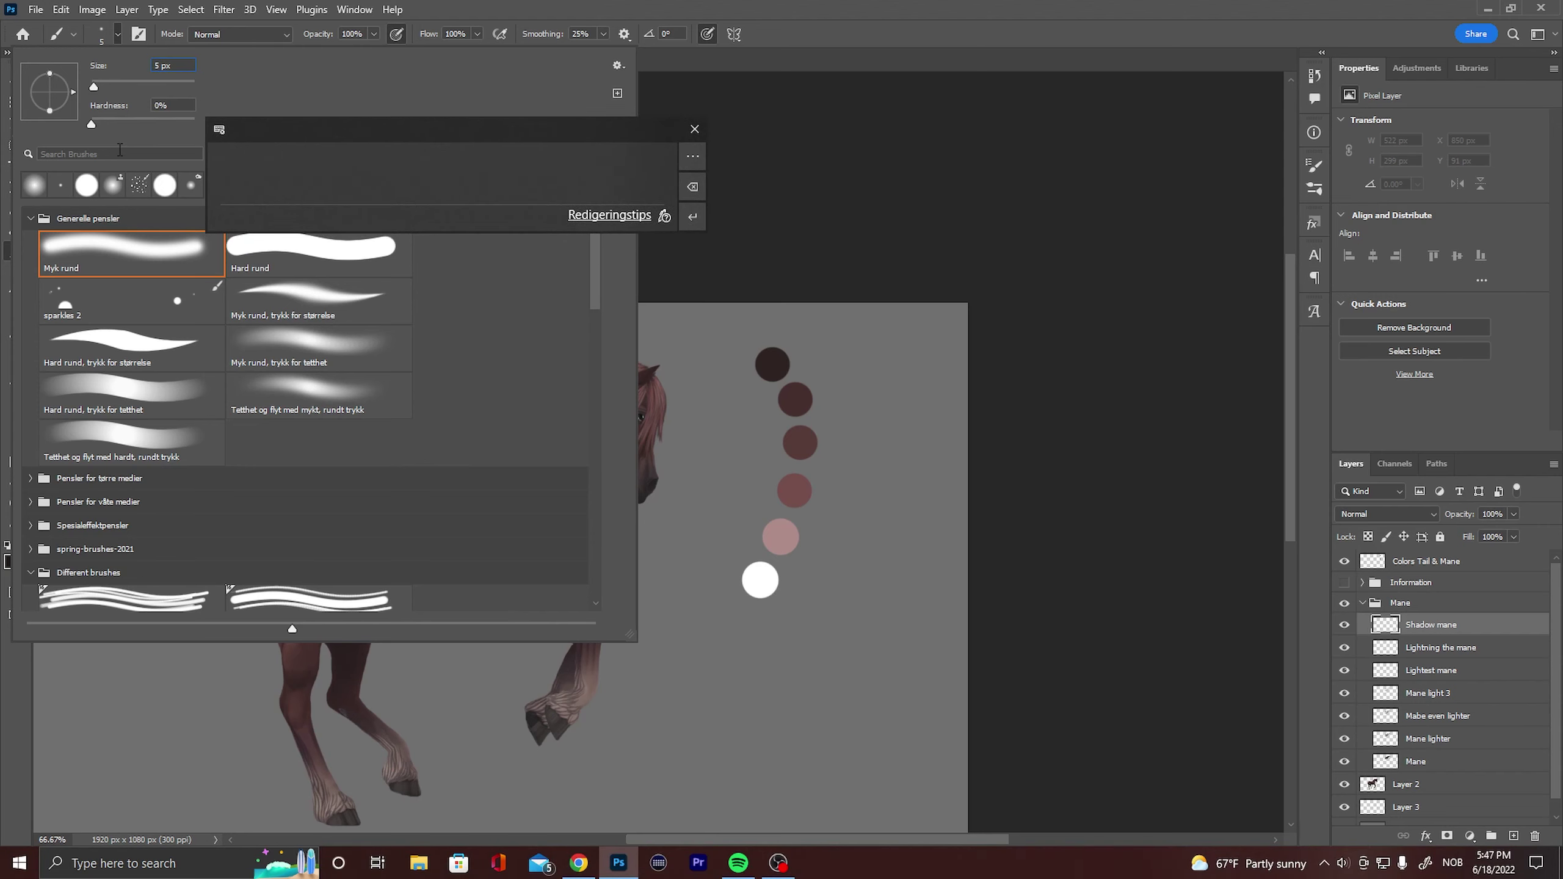
{"action": "type", "text": "10"}
{"action": "key", "text": "Return"}
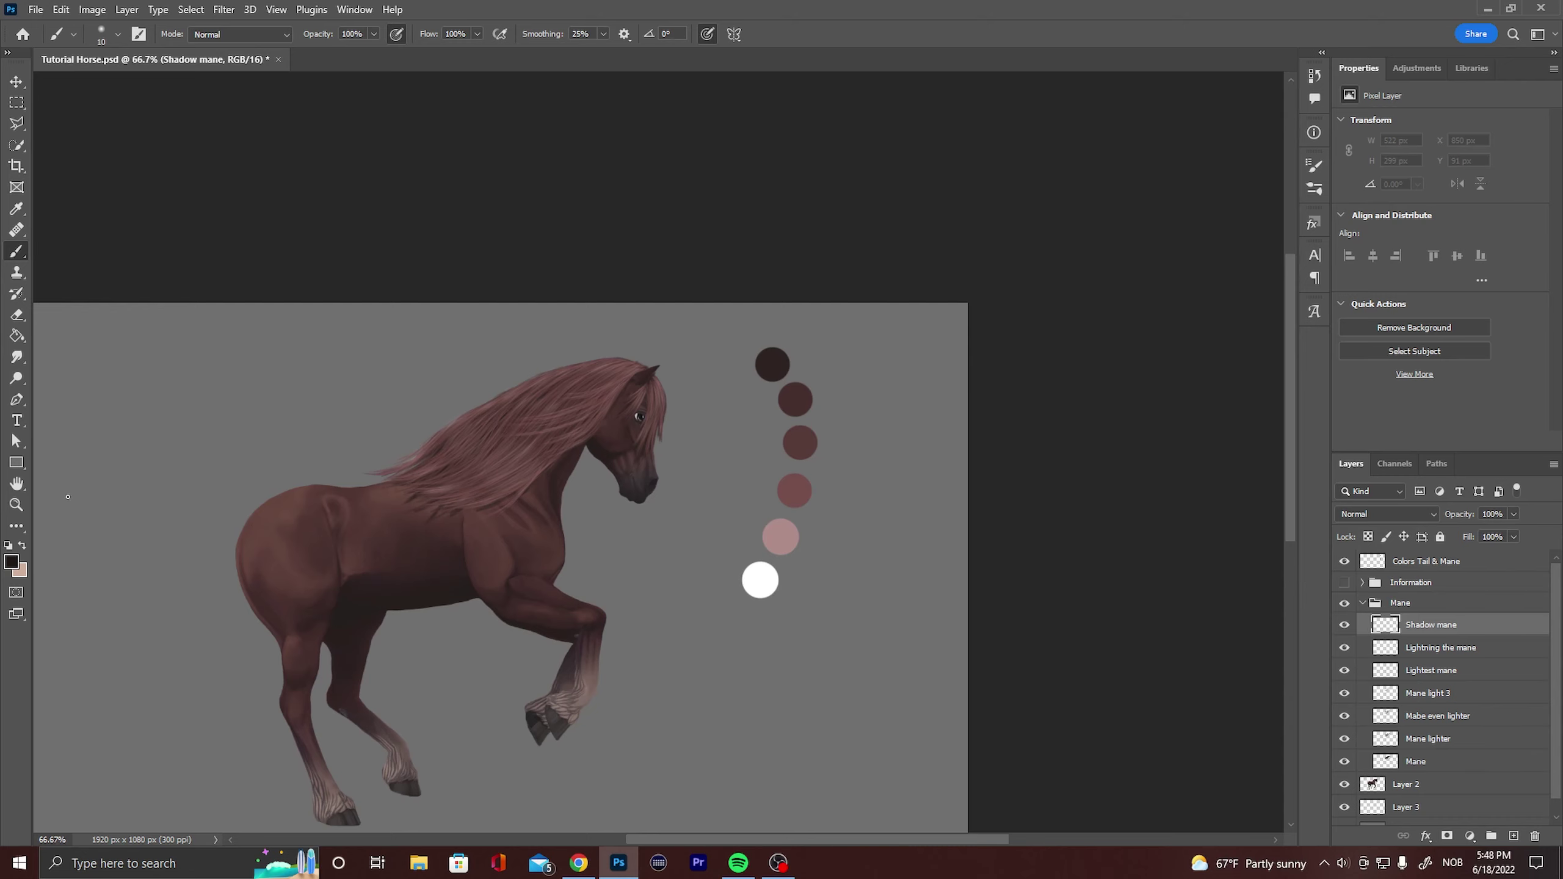
{"action": "left_click", "coordinate": [16, 504]}
{"action": "left_click", "coordinate": [517, 390]}
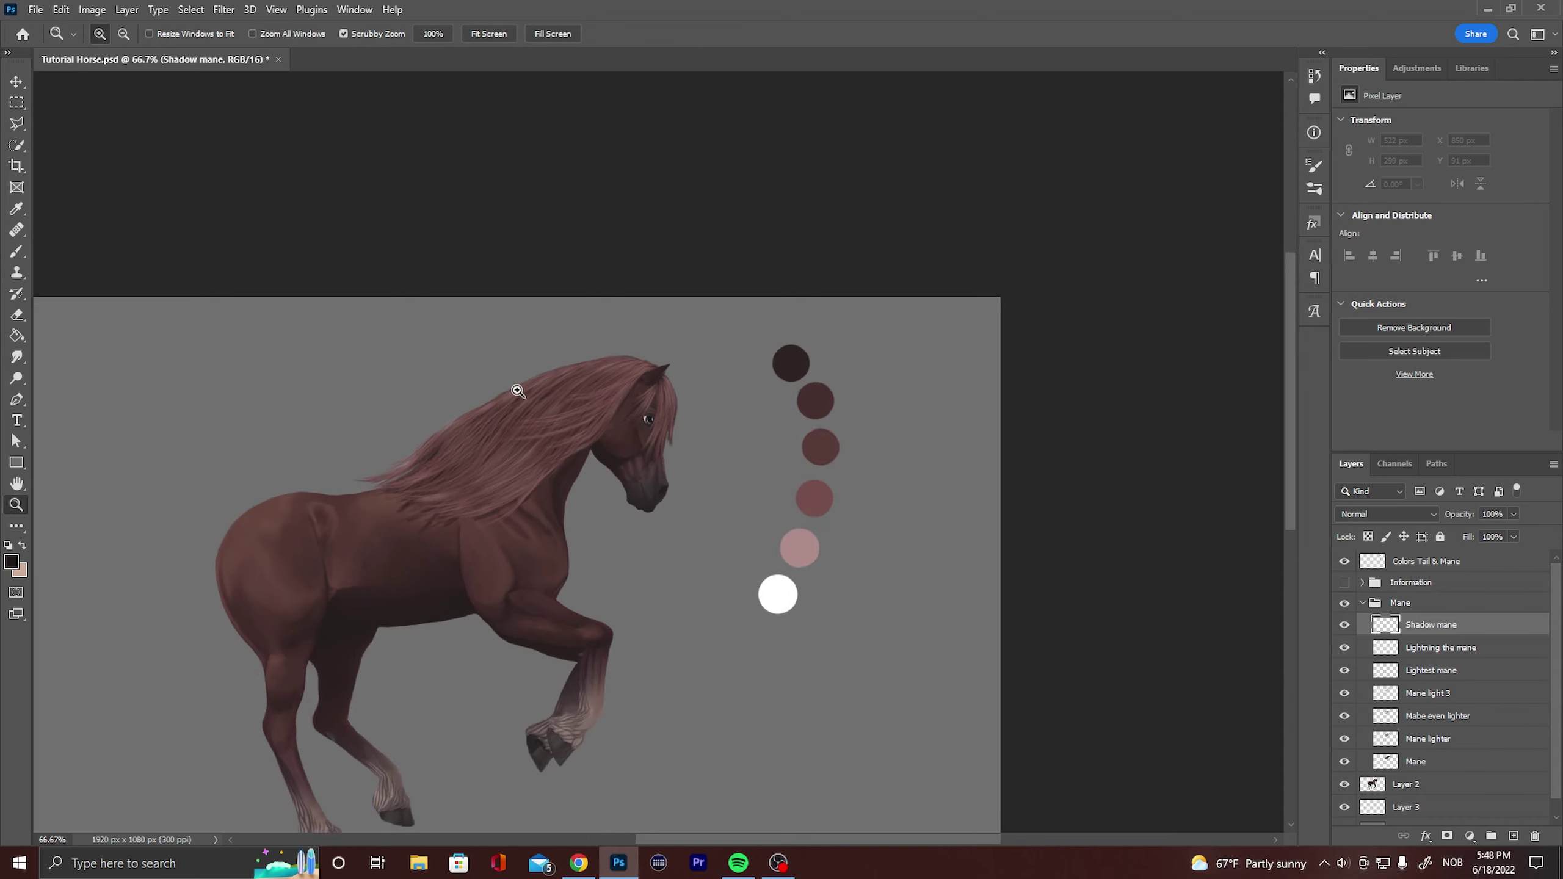
{"action": "left_click", "coordinate": [517, 390]}
{"action": "left_click", "coordinate": [517, 390]}
{"action": "left_click", "coordinate": [16, 252]}
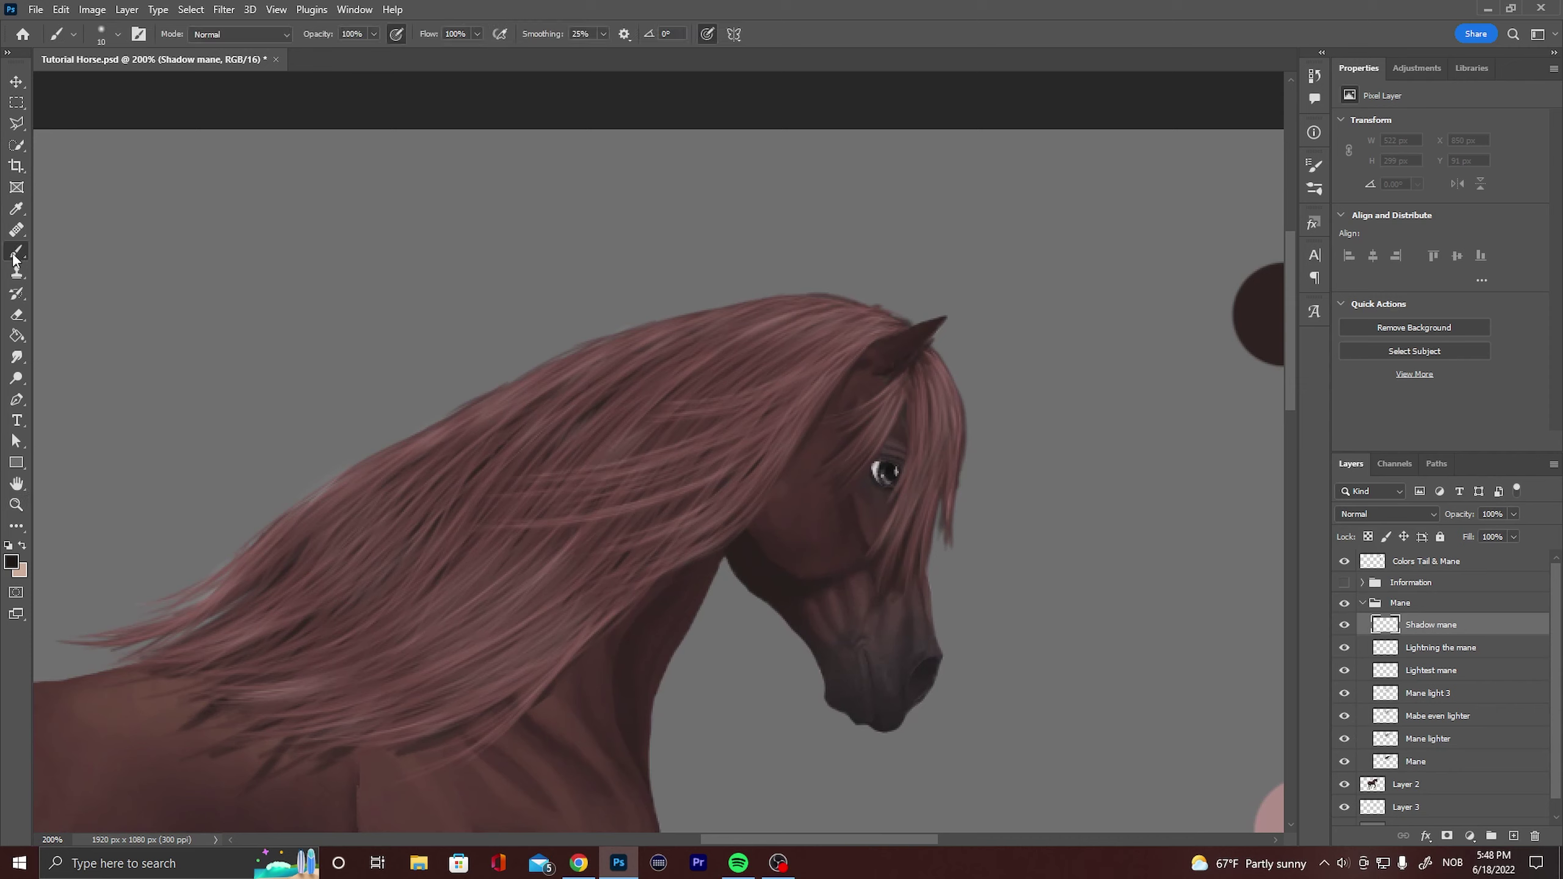
{"action": "left_click", "coordinate": [923, 360]}
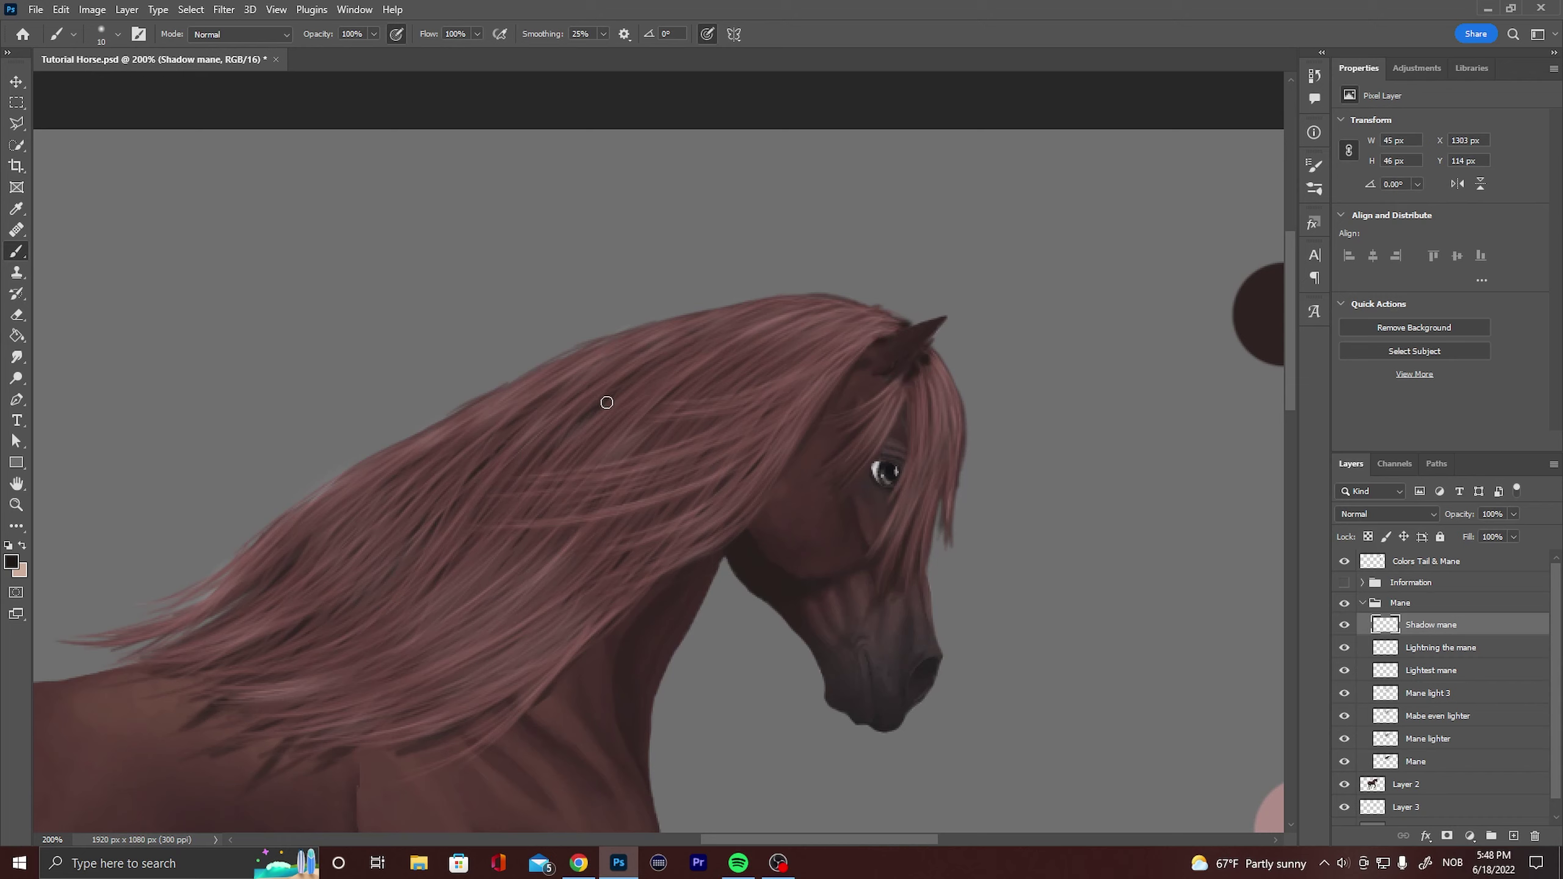
{"action": "mouse_move", "coordinate": [607, 402]}
{"action": "left_mouse_down"}
{"action": "mouse_move", "coordinate": [565, 435]}
{"action": "mouse_move", "coordinate": [502, 449]}
{"action": "left_mouse_up"}
{"action": "mouse_move", "coordinate": [556, 396]}
{"action": "left_mouse_down"}
{"action": "mouse_move", "coordinate": [425, 514]}
{"action": "mouse_move", "coordinate": [400, 611]}
{"action": "mouse_move", "coordinate": [413, 557]}
{"action": "left_mouse_up"}
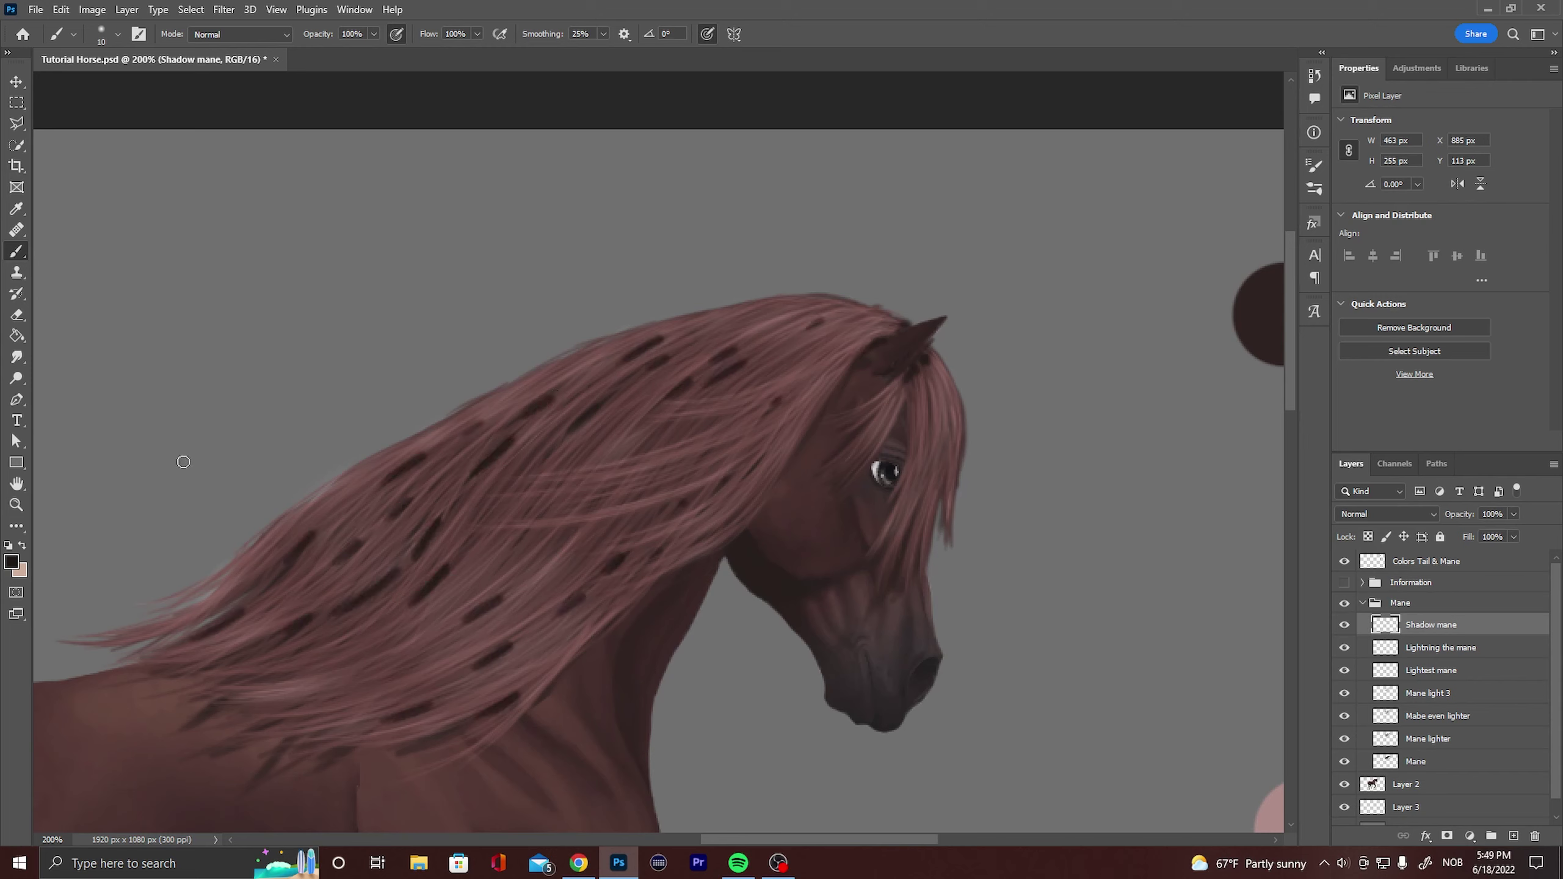
Blend the dark shadow strokes into the mane along the hair direction, using the Smudge tool at 100 px and 9% strength.
{"action": "left_click", "coordinate": [17, 357]}
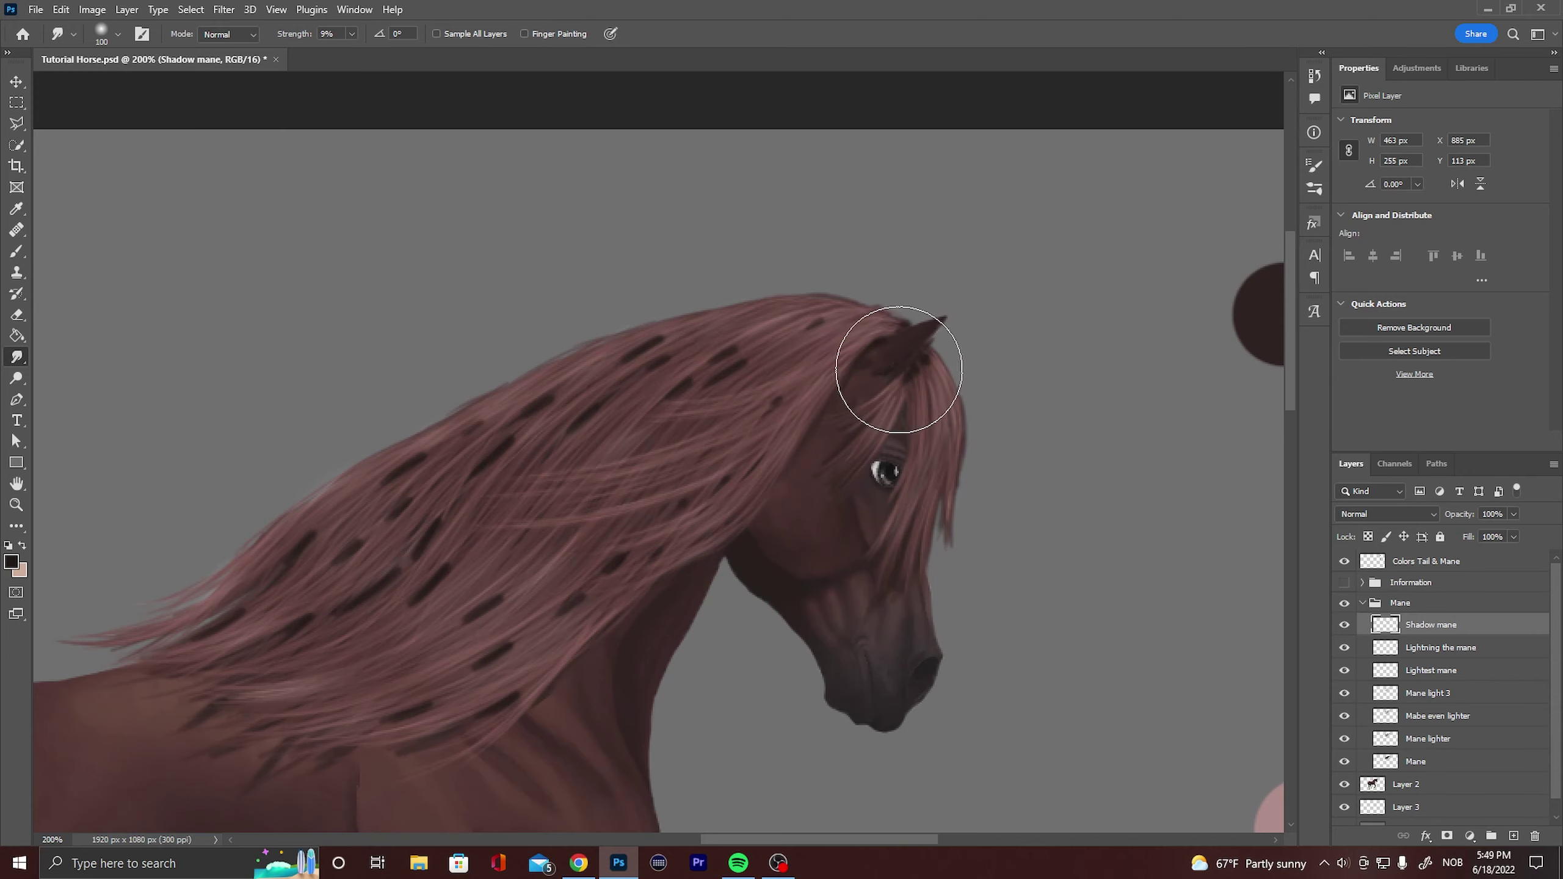
{"action": "mouse_move", "coordinate": [899, 369]}
{"action": "left_mouse_down"}
{"action": "mouse_move", "coordinate": [914, 356]}
{"action": "mouse_move", "coordinate": [891, 350]}
{"action": "mouse_move", "coordinate": [948, 359]}
{"action": "left_mouse_up"}
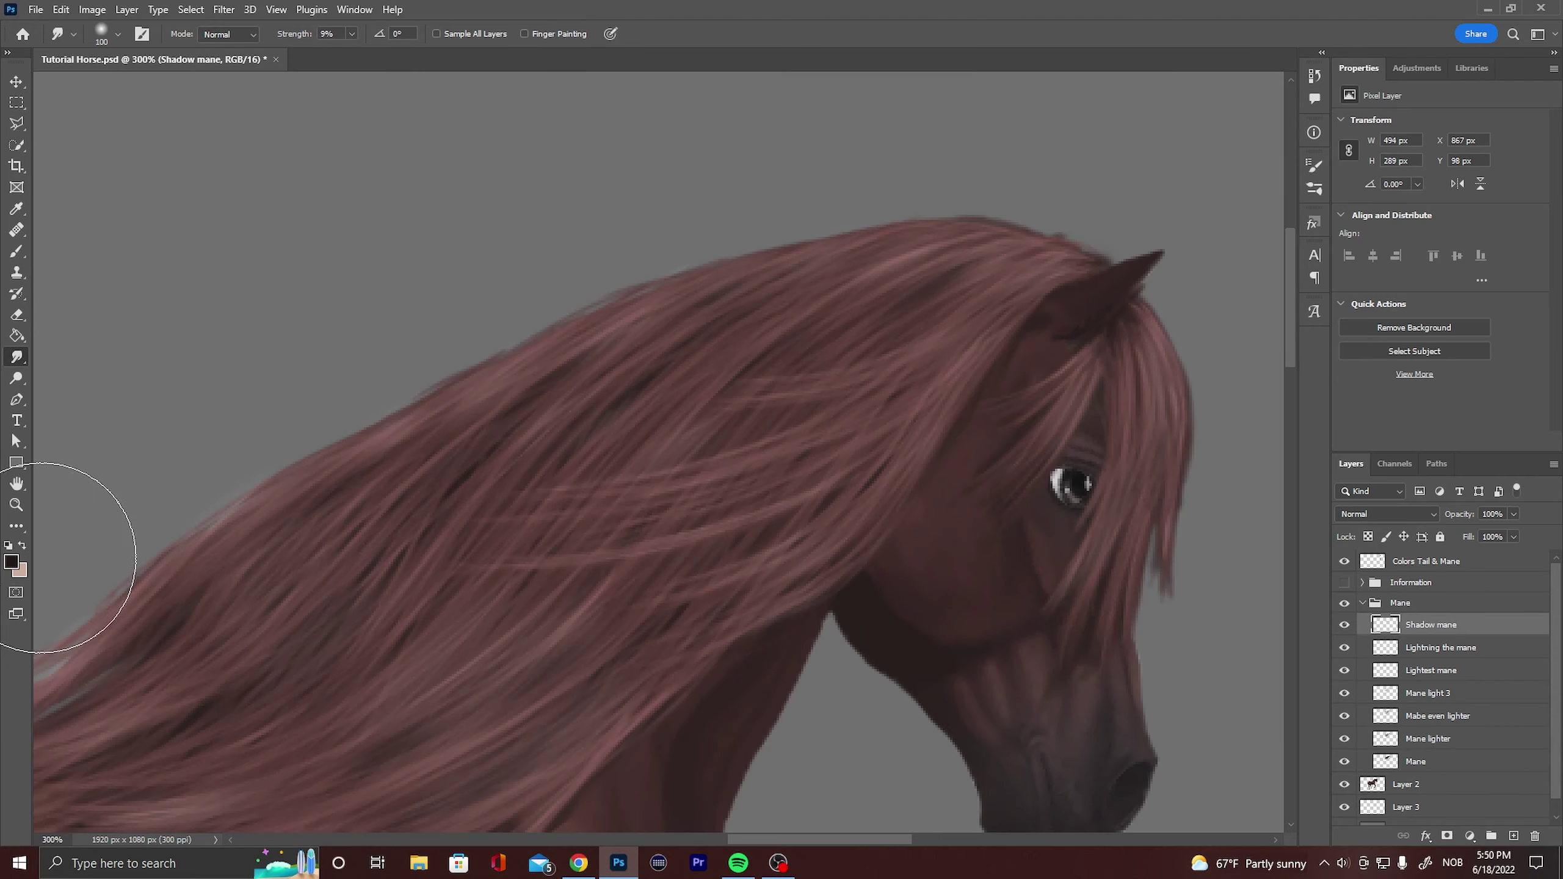
{"action": "left_click", "coordinate": [17, 504]}
{"action": "left_click", "coordinate": [405, 523]}
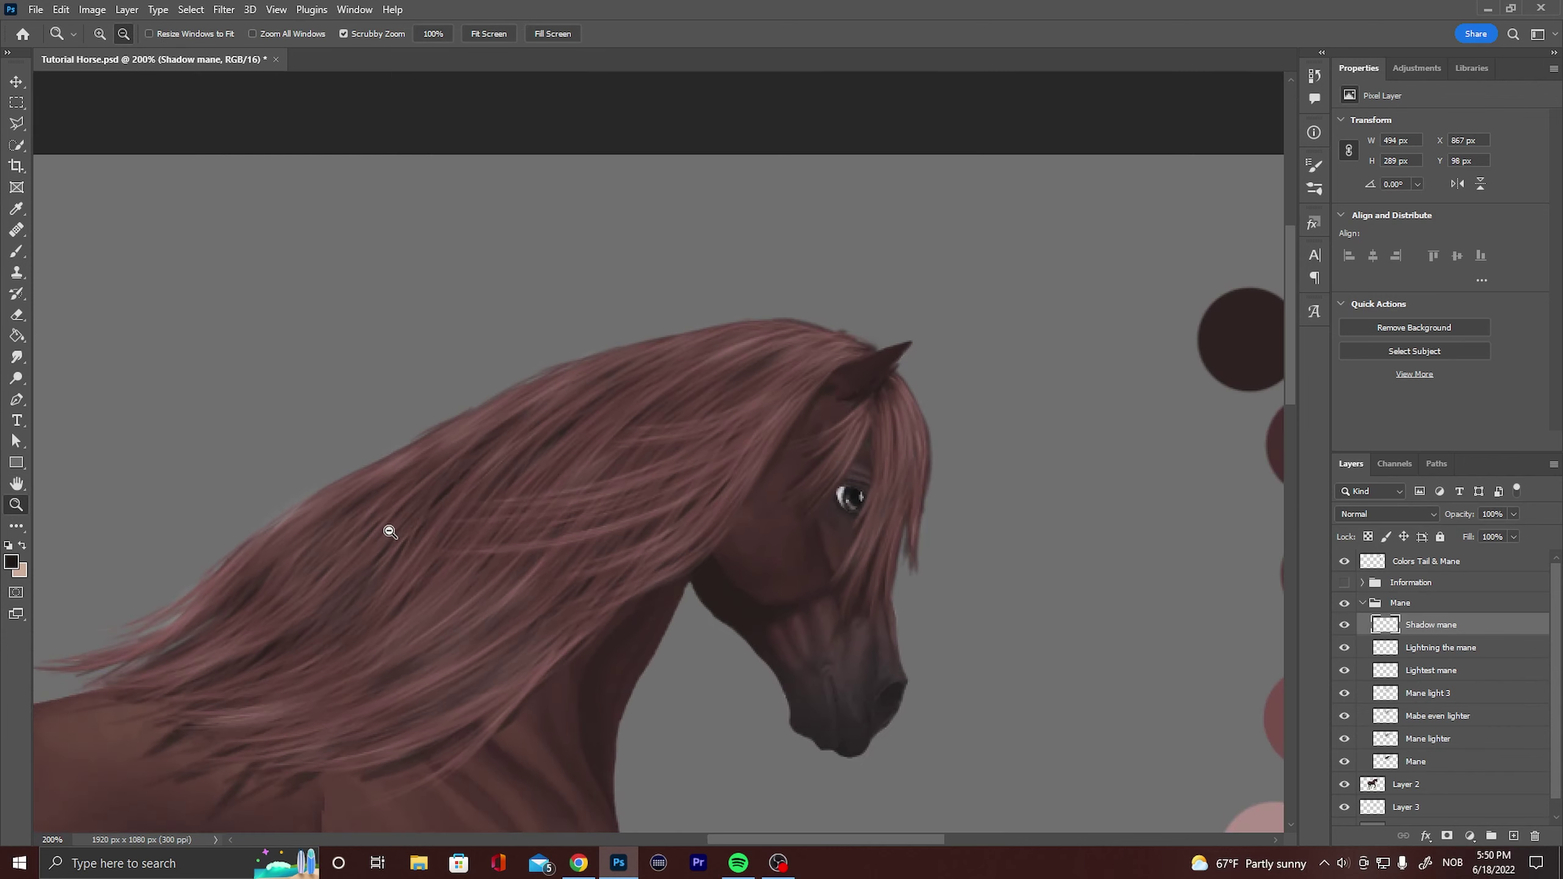
{"action": "left_click", "coordinate": [387, 530]}
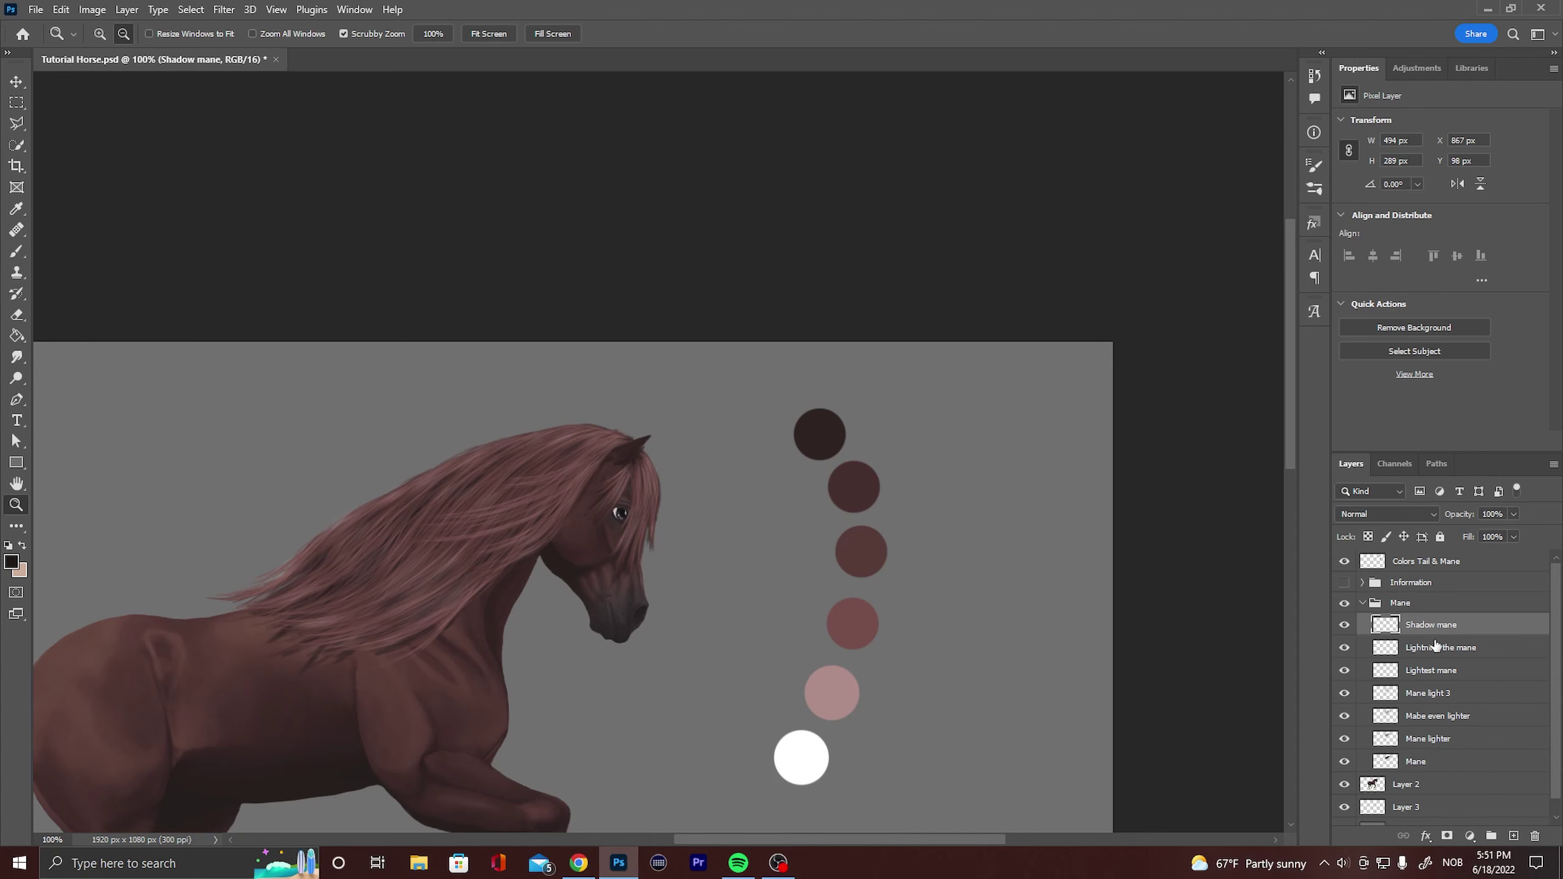
Lightly erase highlights in the lower mane on the "Lightning the mane" layer with a soft round 51 px eraser at reduced opacity.
{"action": "left_click", "coordinate": [1419, 650]}
{"action": "left_click", "coordinate": [18, 315]}
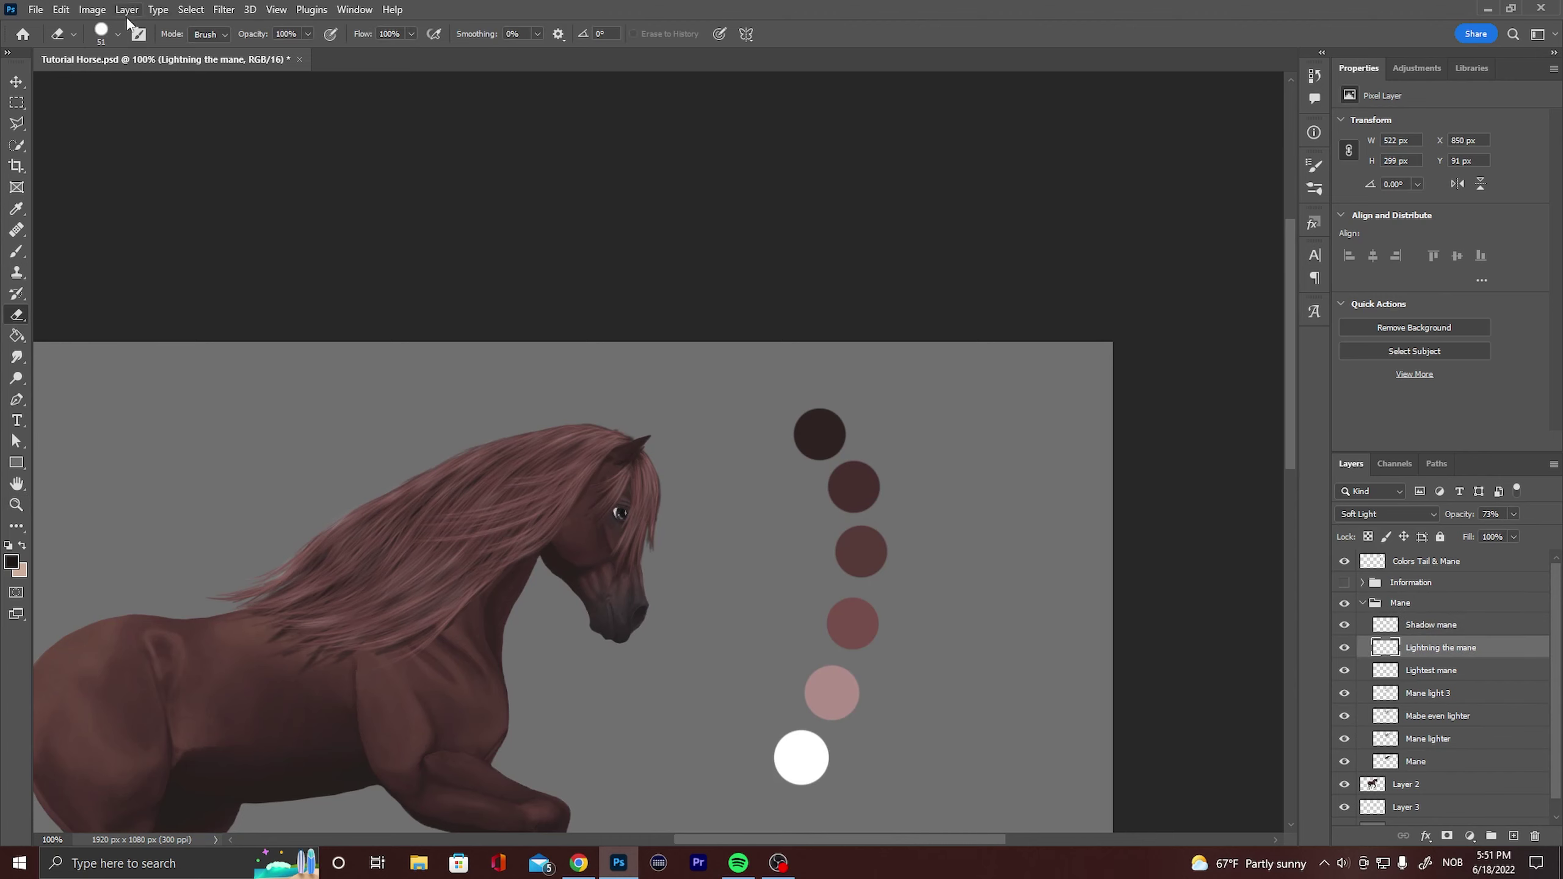
{"action": "left_click", "coordinate": [117, 34]}
{"action": "left_click", "coordinate": [34, 185]}
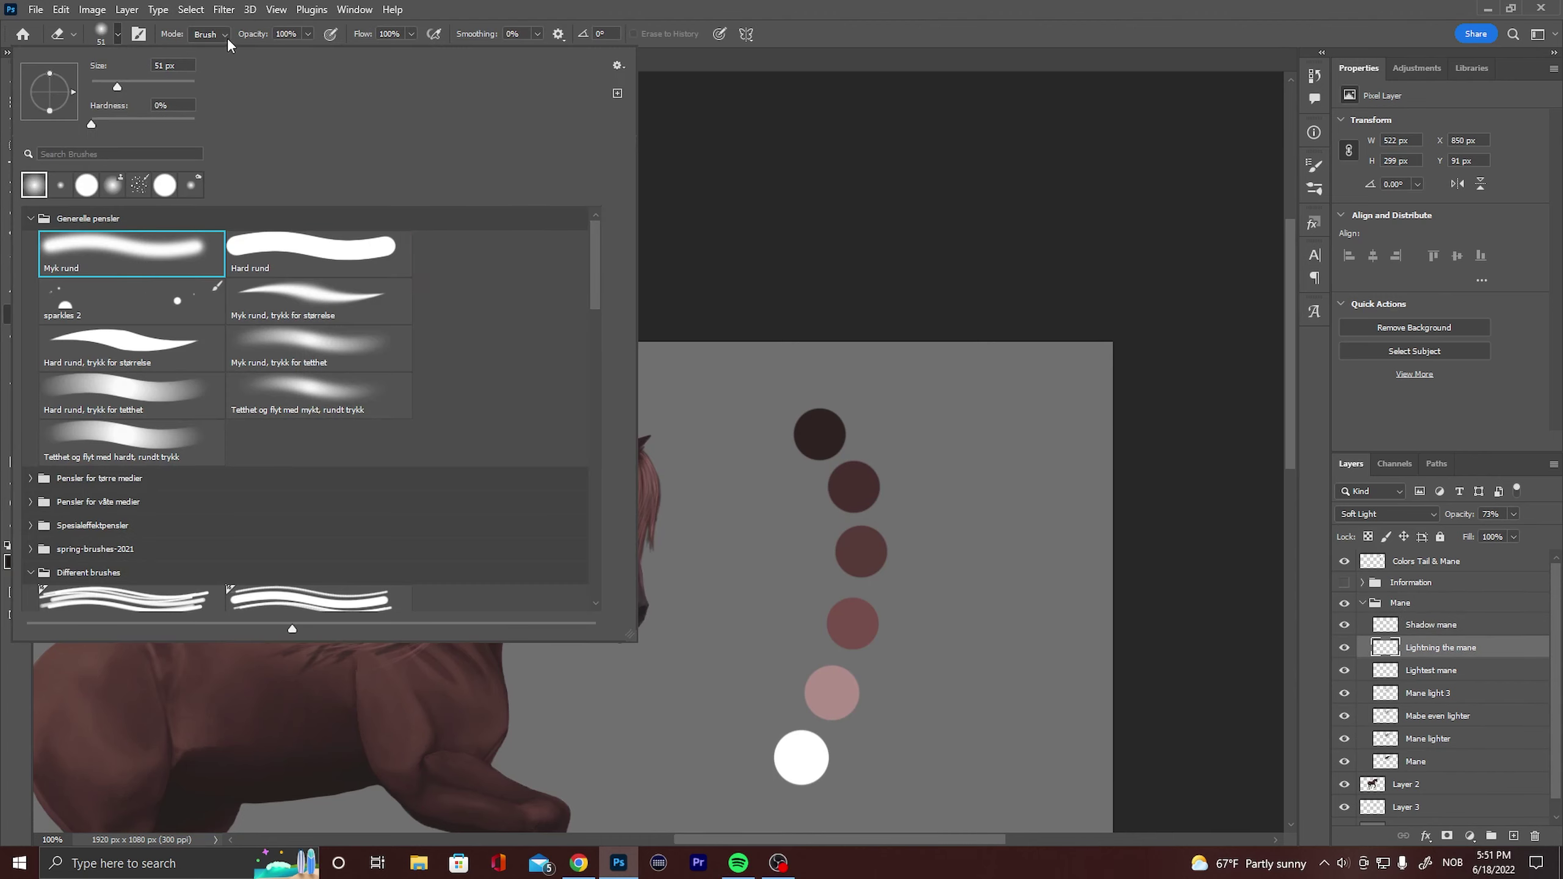
{"action": "left_click", "coordinate": [307, 34]}
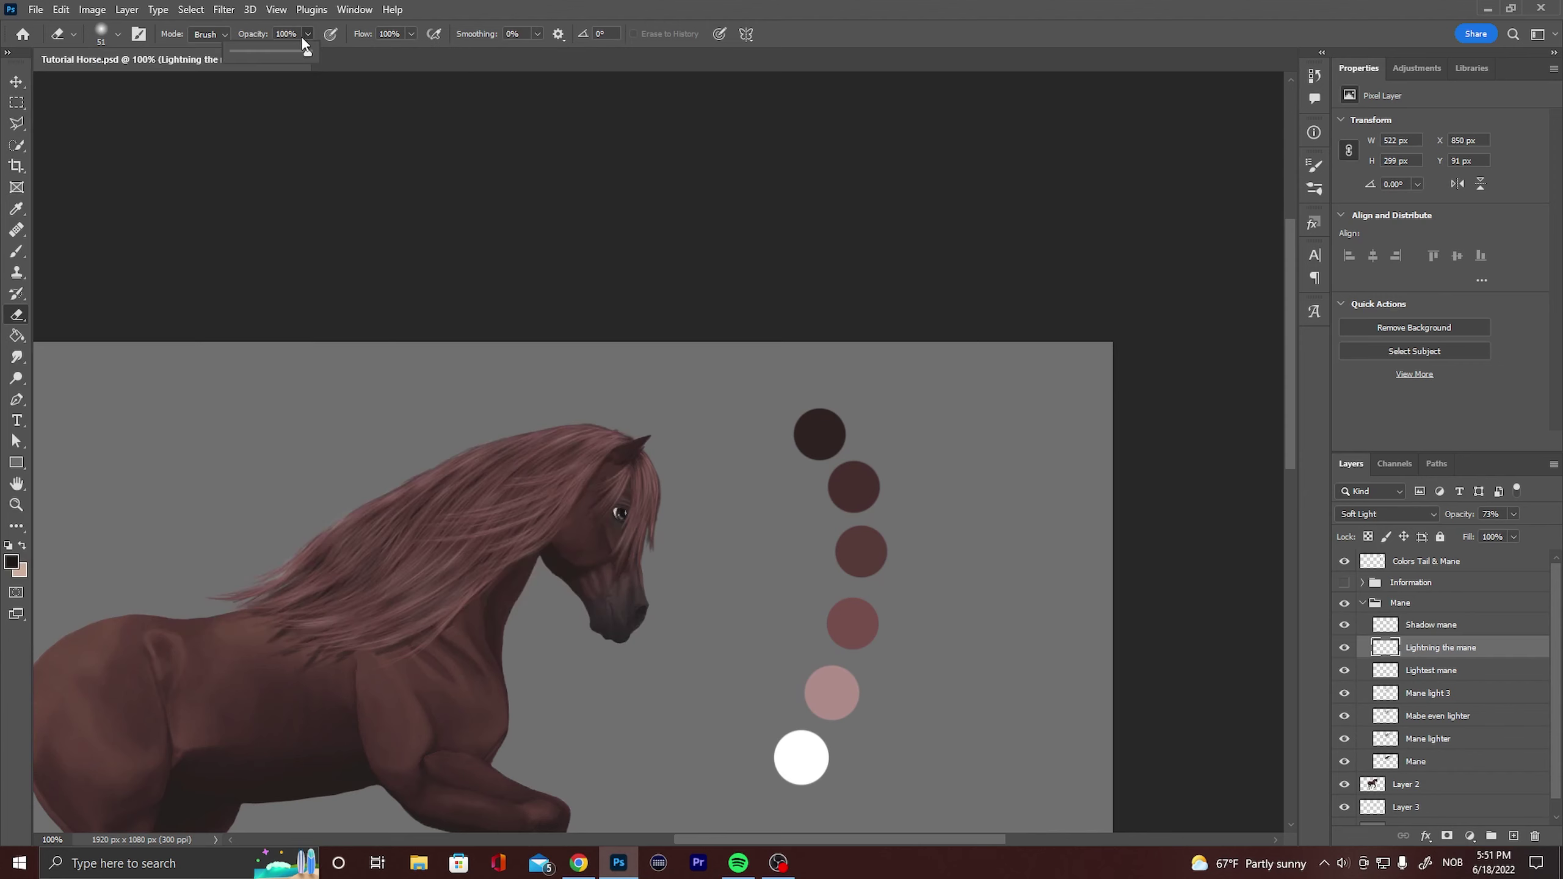
{"action": "left_click", "coordinate": [250, 52]}
{"action": "left_click", "coordinate": [102, 37]}
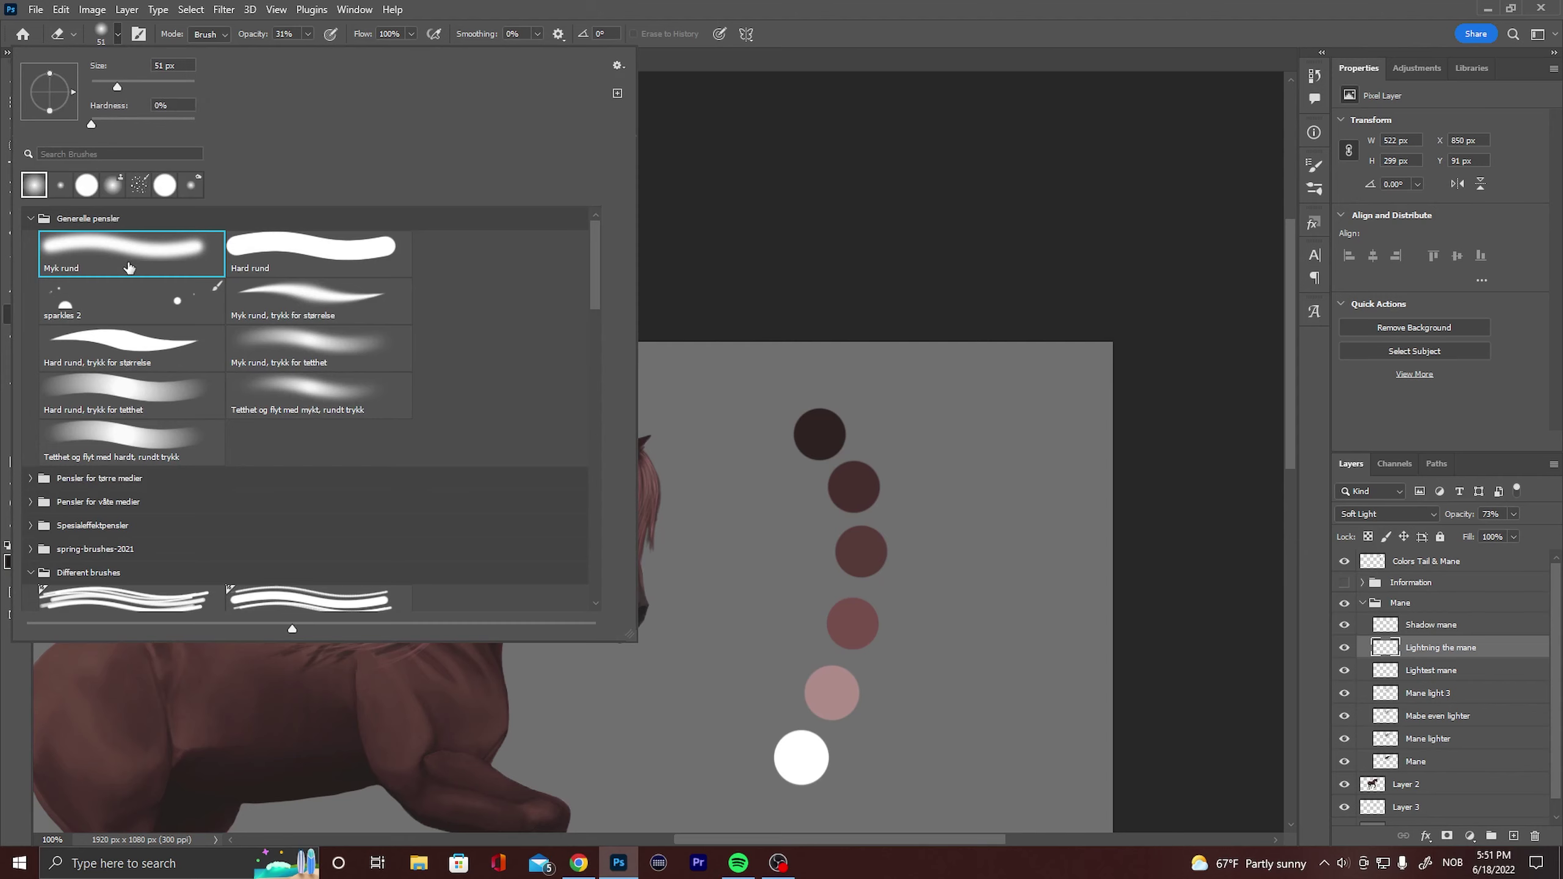
{"action": "left_click", "coordinate": [102, 37]}
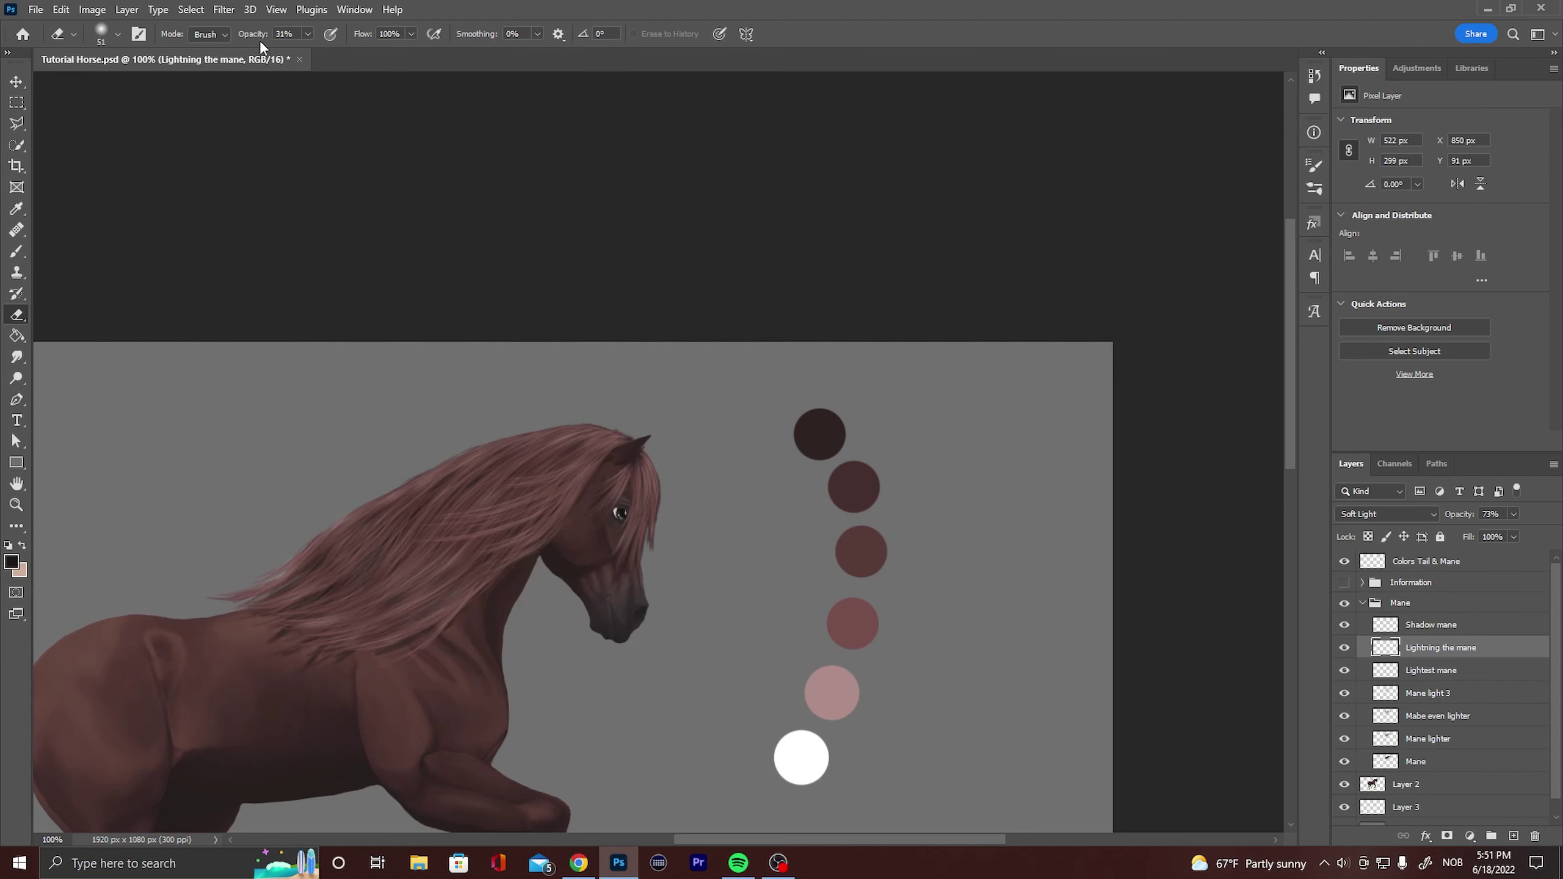
{"action": "left_click", "coordinate": [302, 35]}
{"action": "left_click_drag", "start_coordinate": [308, 53], "coordinate": [293, 53]}
{"action": "mouse_move", "coordinate": [400, 624]}
{"action": "left_mouse_down"}
{"action": "mouse_move", "coordinate": [449, 570]}
{"action": "mouse_move", "coordinate": [420, 561]}
{"action": "left_mouse_up"}
Set the "Lightning the mane" layer's Fill to 70% and compare the mane with the highlight and shadow layers hidden and shown.
{"action": "left_click", "coordinate": [1429, 627]}
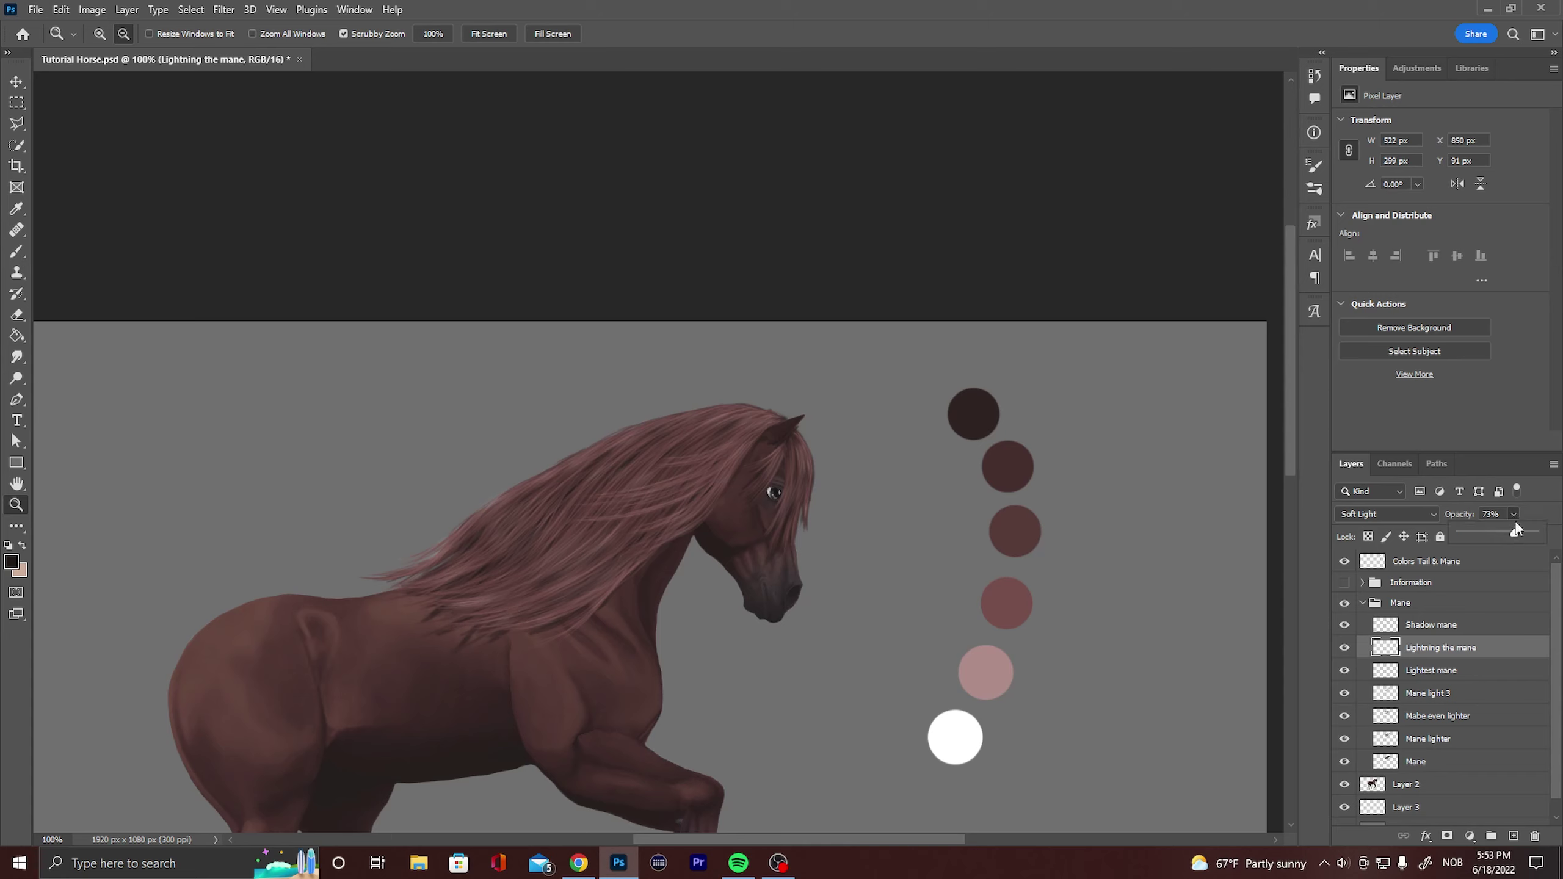
{"action": "left_click", "coordinate": [1513, 537]}
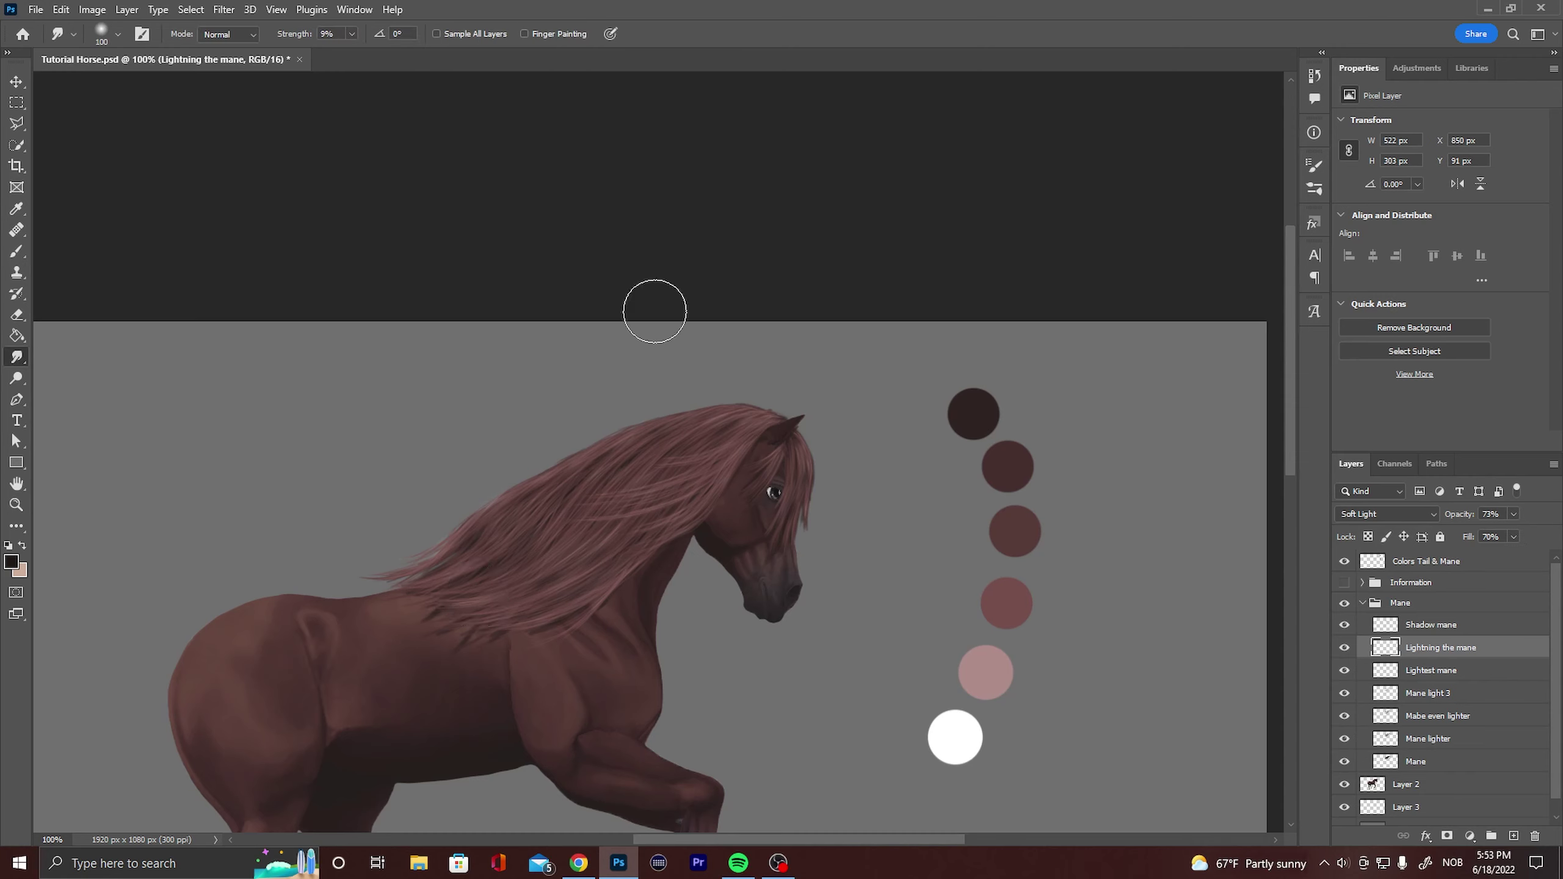
{"action": "left_click_drag", "start_coordinate": [1344, 648], "coordinate": [1341, 630]}
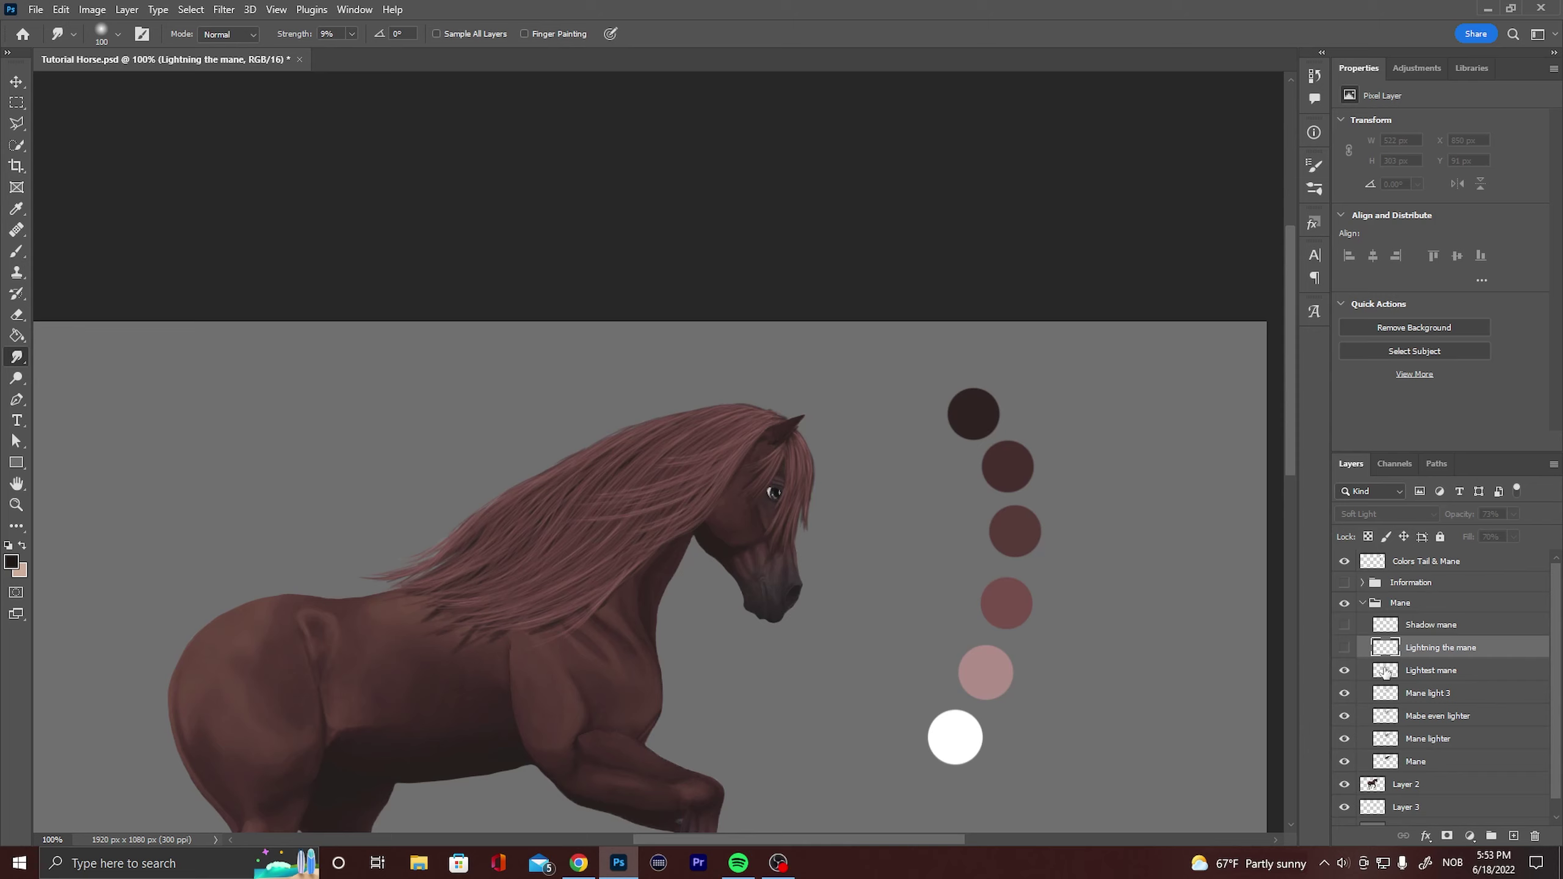
{"action": "left_click", "coordinate": [1344, 647]}
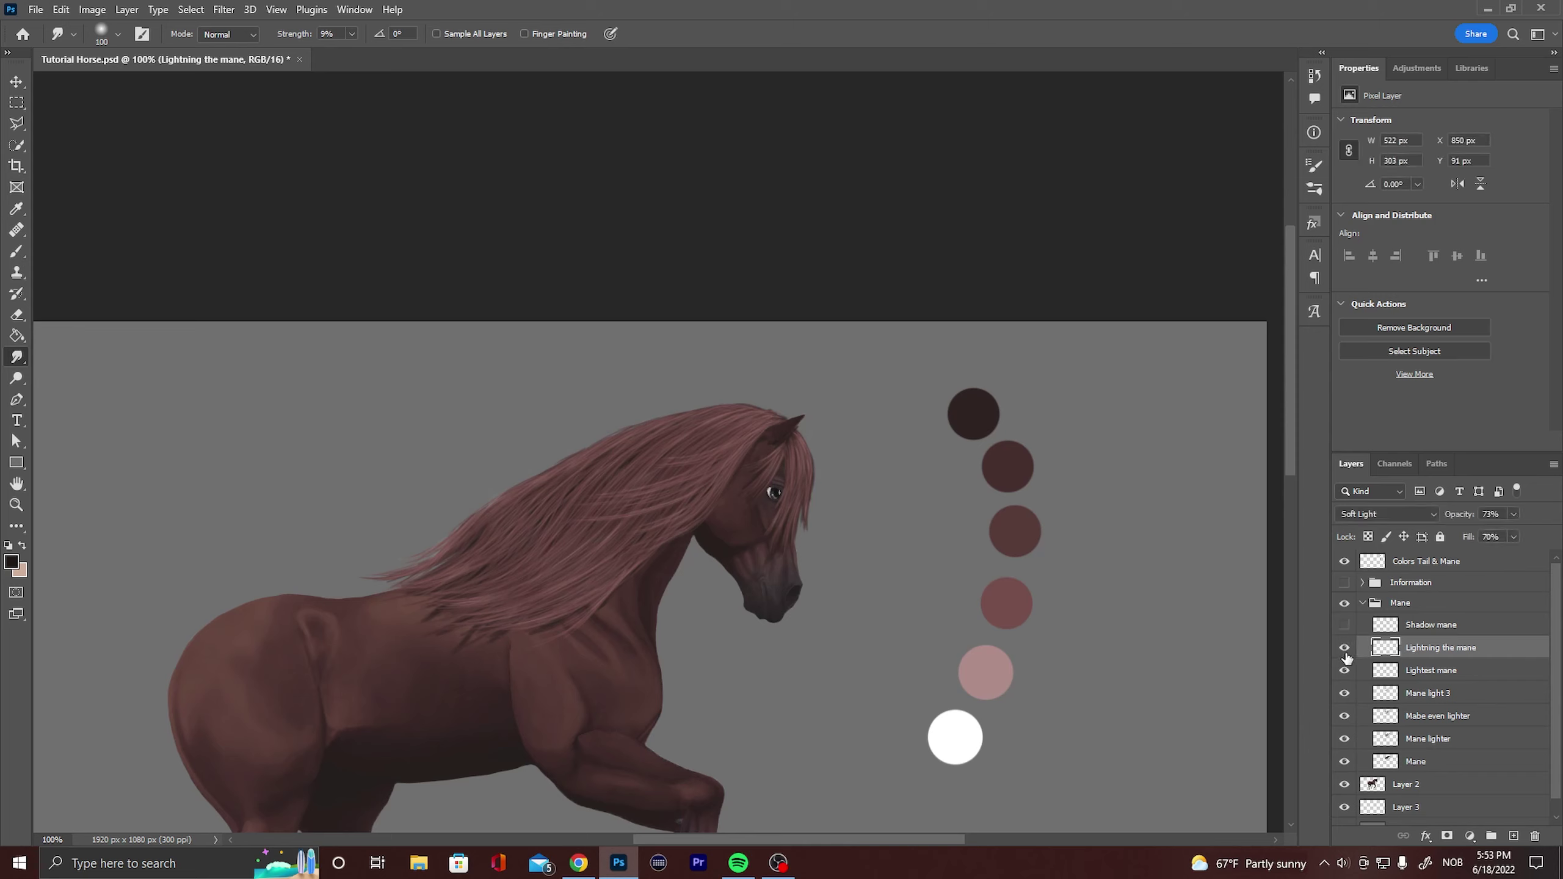
{"action": "left_click", "coordinate": [1344, 624]}
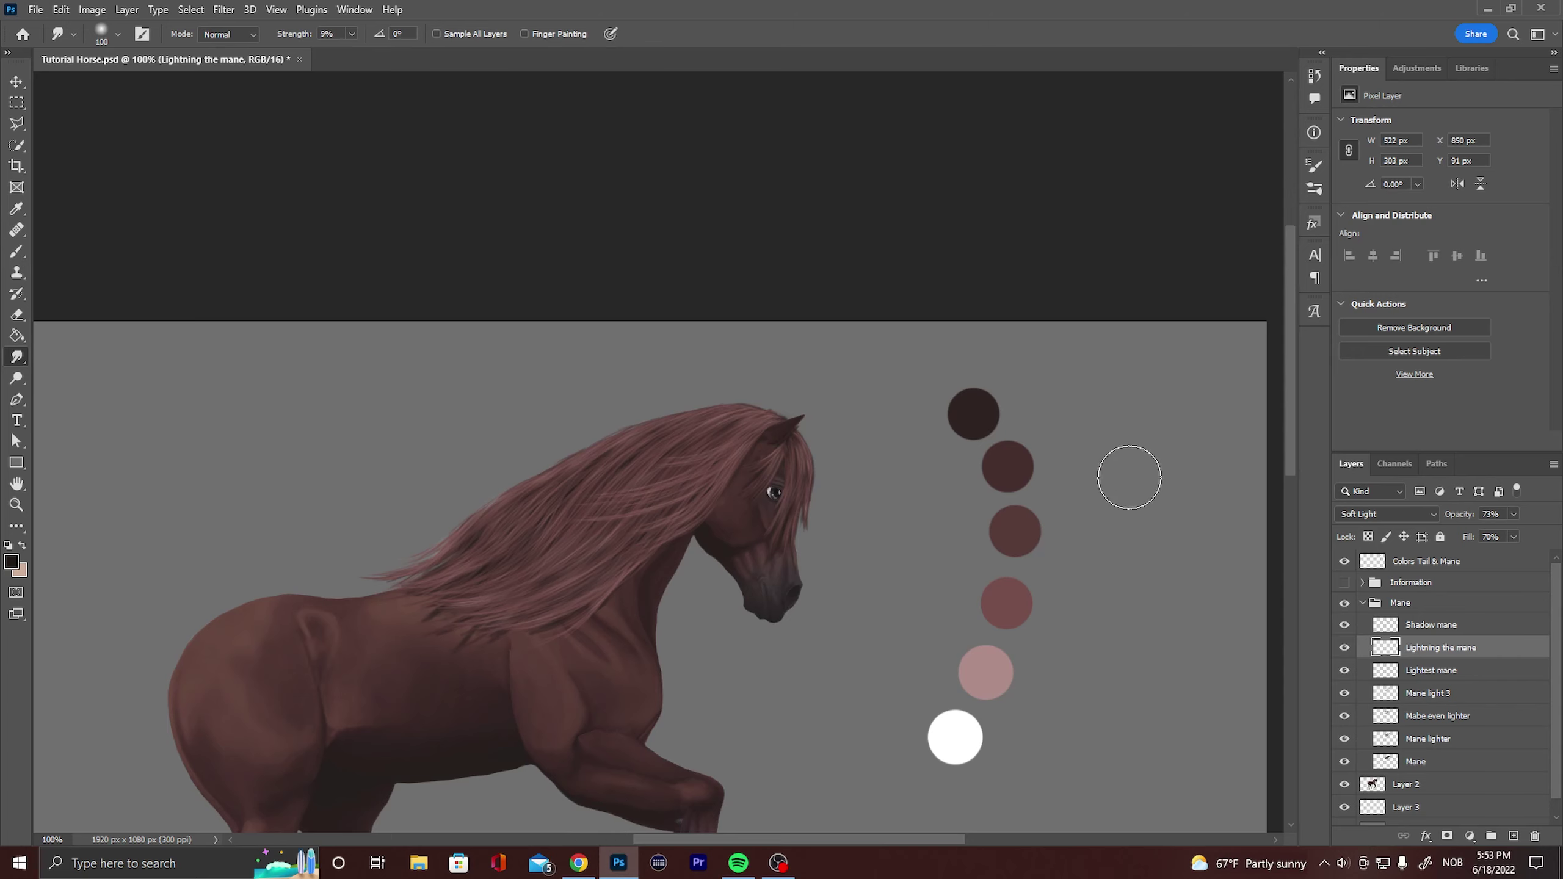
Set the blend mode of the "Shadow mane" layer to Hard Light.
{"action": "left_click", "coordinate": [1430, 627]}
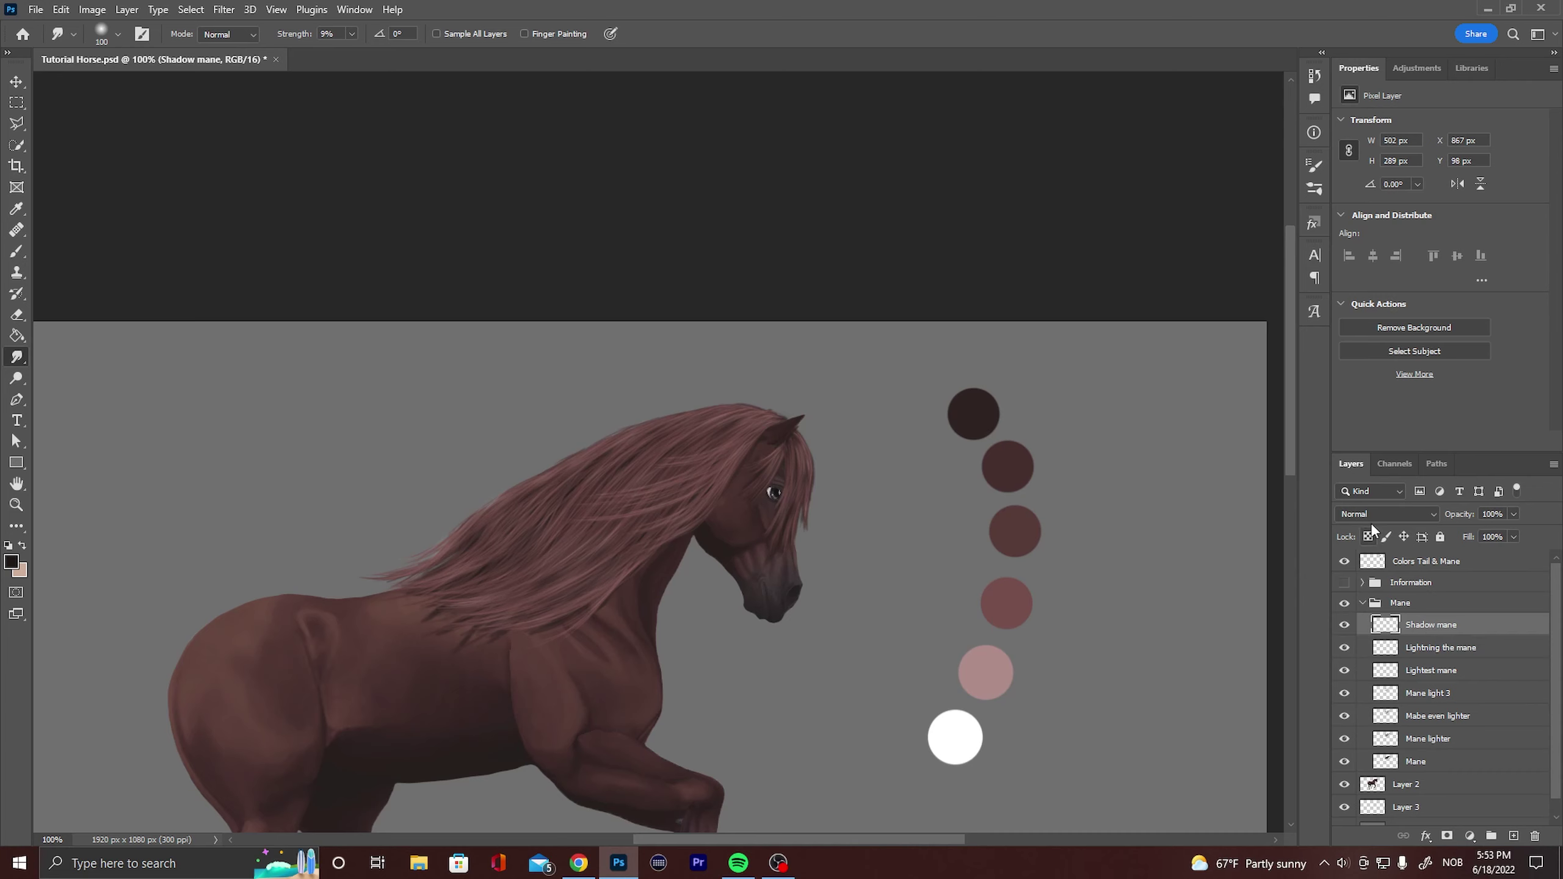
{"action": "left_click", "coordinate": [1429, 513]}
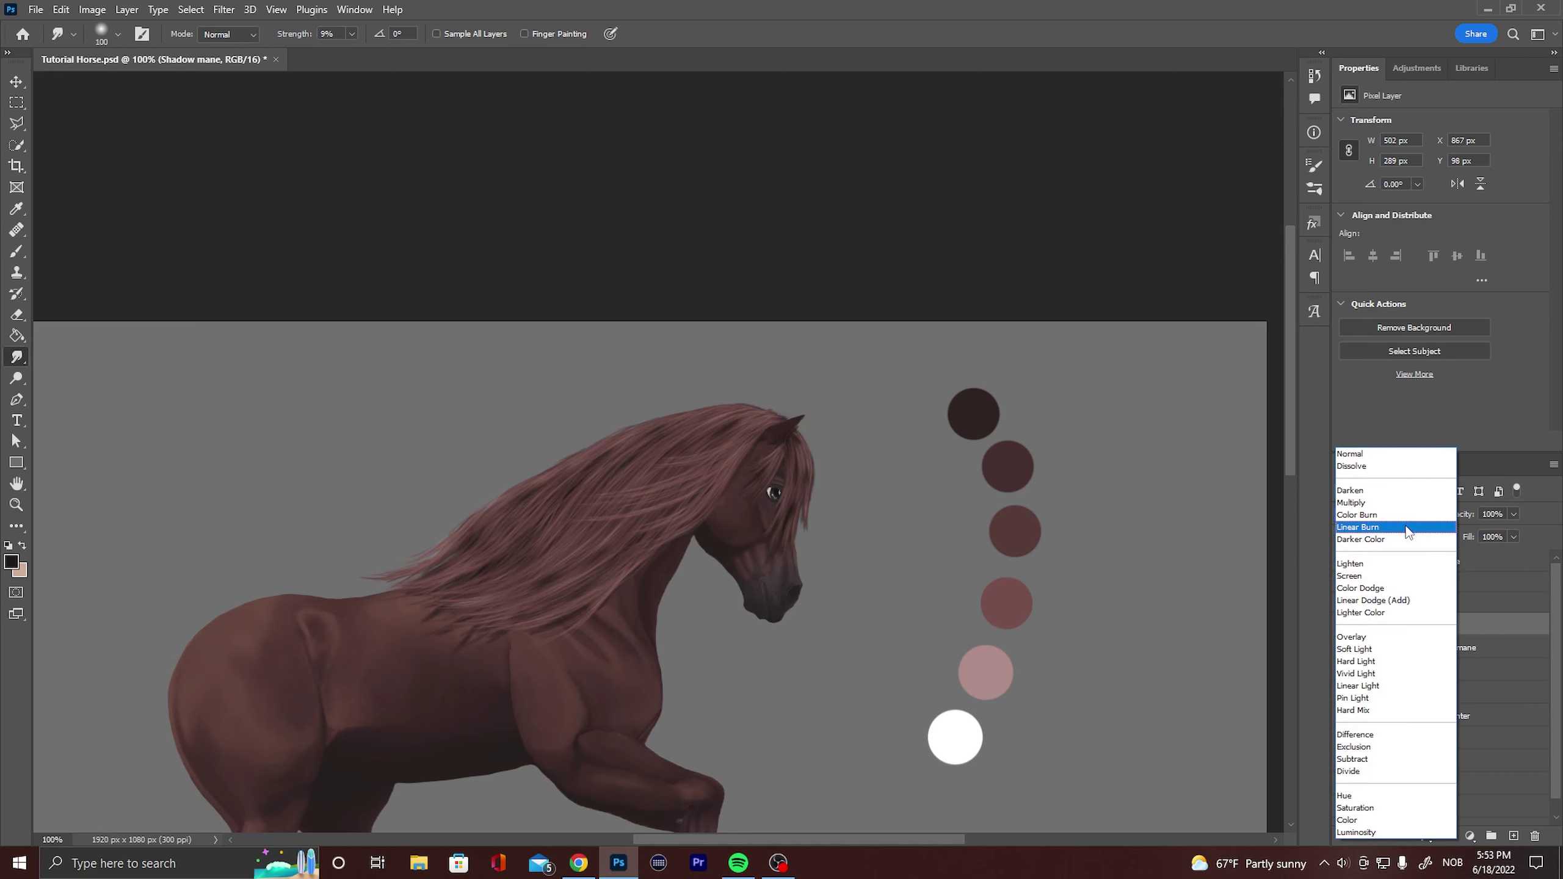
{"action": "left_click", "coordinate": [1351, 662]}
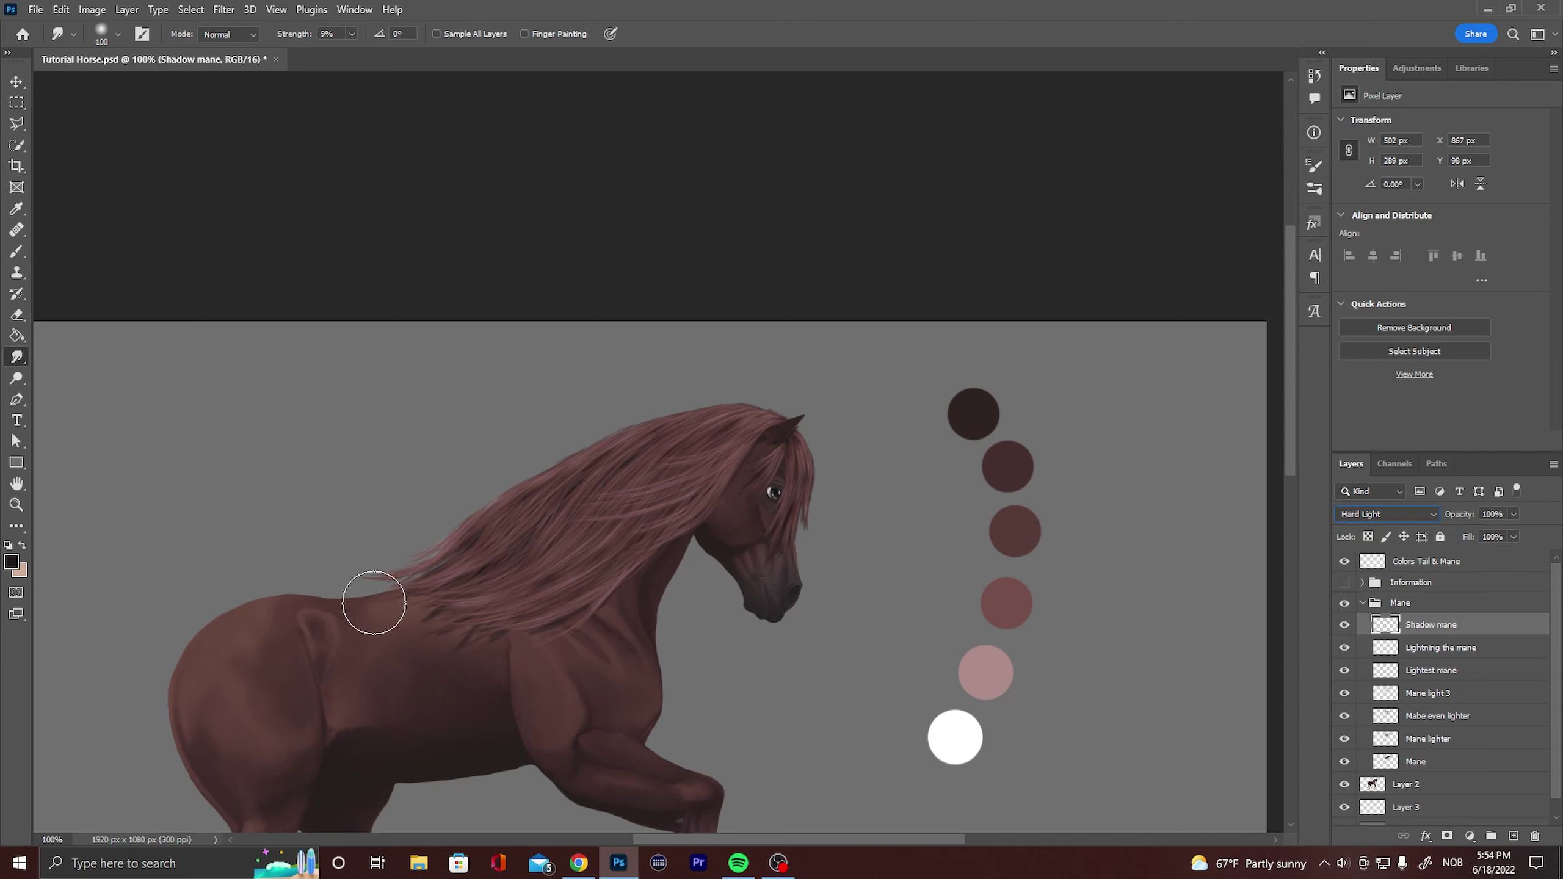
Lower the opacity of the "Shadow mane" layer to 82%.
{"action": "mouse_move", "coordinate": [472, 547]}
{"action": "left_mouse_down"}
{"action": "mouse_move", "coordinate": [503, 516]}
{"action": "mouse_move", "coordinate": [475, 574]}
{"action": "mouse_move", "coordinate": [531, 517]}
{"action": "mouse_move", "coordinate": [518, 555]}
{"action": "mouse_move", "coordinate": [535, 518]}
{"action": "mouse_move", "coordinate": [475, 589]}
{"action": "mouse_move", "coordinate": [554, 573]}
{"action": "mouse_move", "coordinate": [518, 587]}
{"action": "mouse_move", "coordinate": [577, 531]}
{"action": "mouse_move", "coordinate": [522, 613]}
{"action": "mouse_move", "coordinate": [600, 545]}
{"action": "mouse_move", "coordinate": [569, 555]}
{"action": "mouse_move", "coordinate": [574, 475]}
{"action": "mouse_move", "coordinate": [642, 457]}
{"action": "left_mouse_up"}
{"action": "left_click", "coordinate": [1539, 514]}
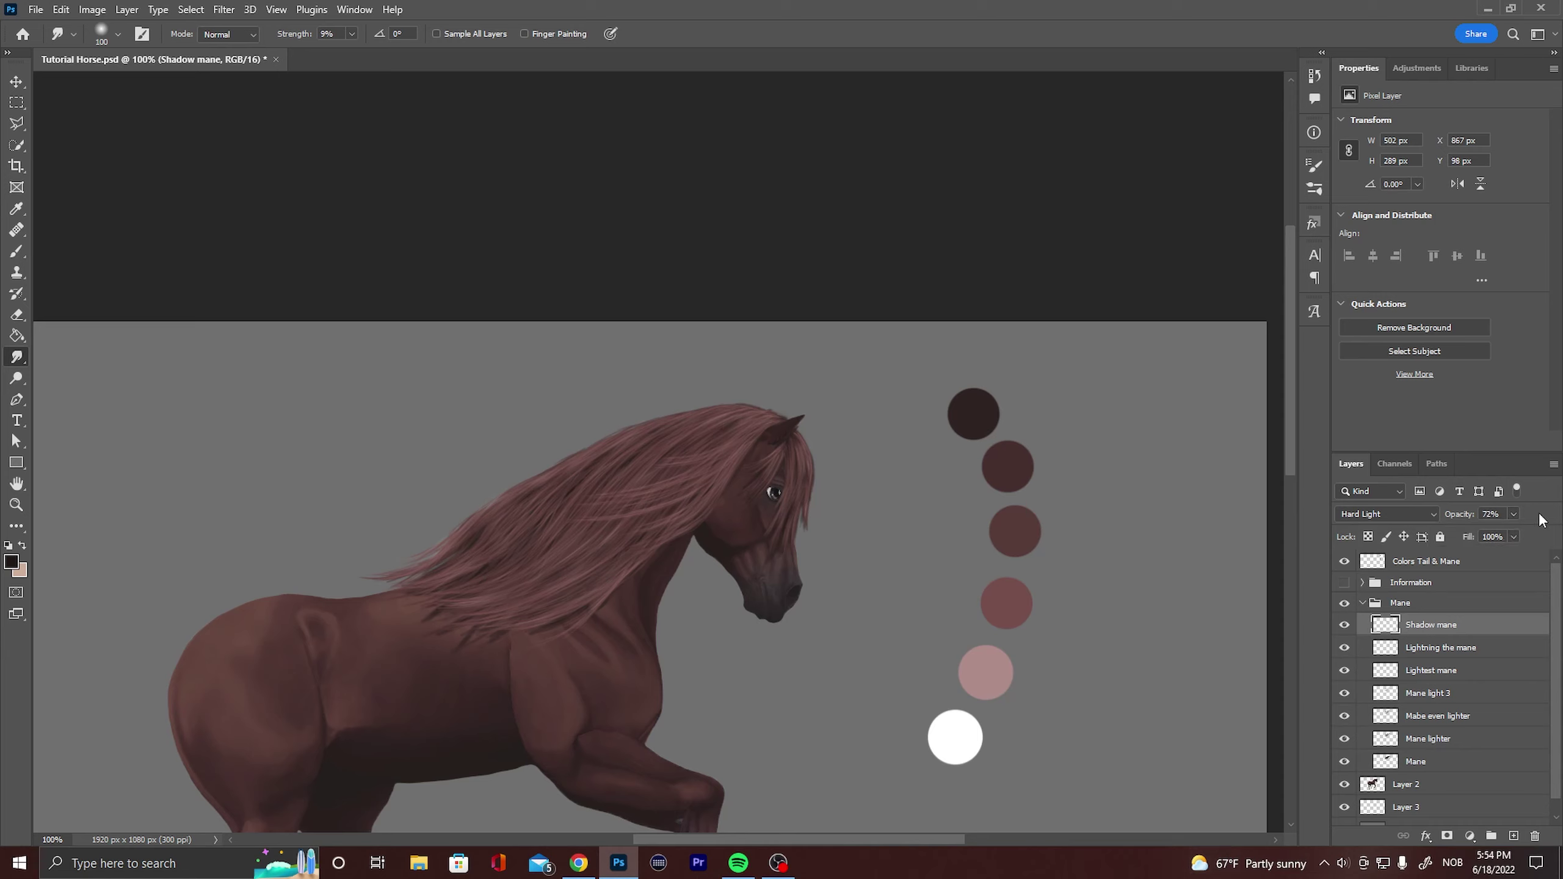
{"action": "left_click", "coordinate": [1513, 536]}
Review the whole horse with the "Information" brush-size notes shown, compare the mane with and without its shadow layer, and hide the notes.
{"action": "key", "text": "z"}
{"action": "left_click", "coordinate": [355, 582], "text": "alt"}
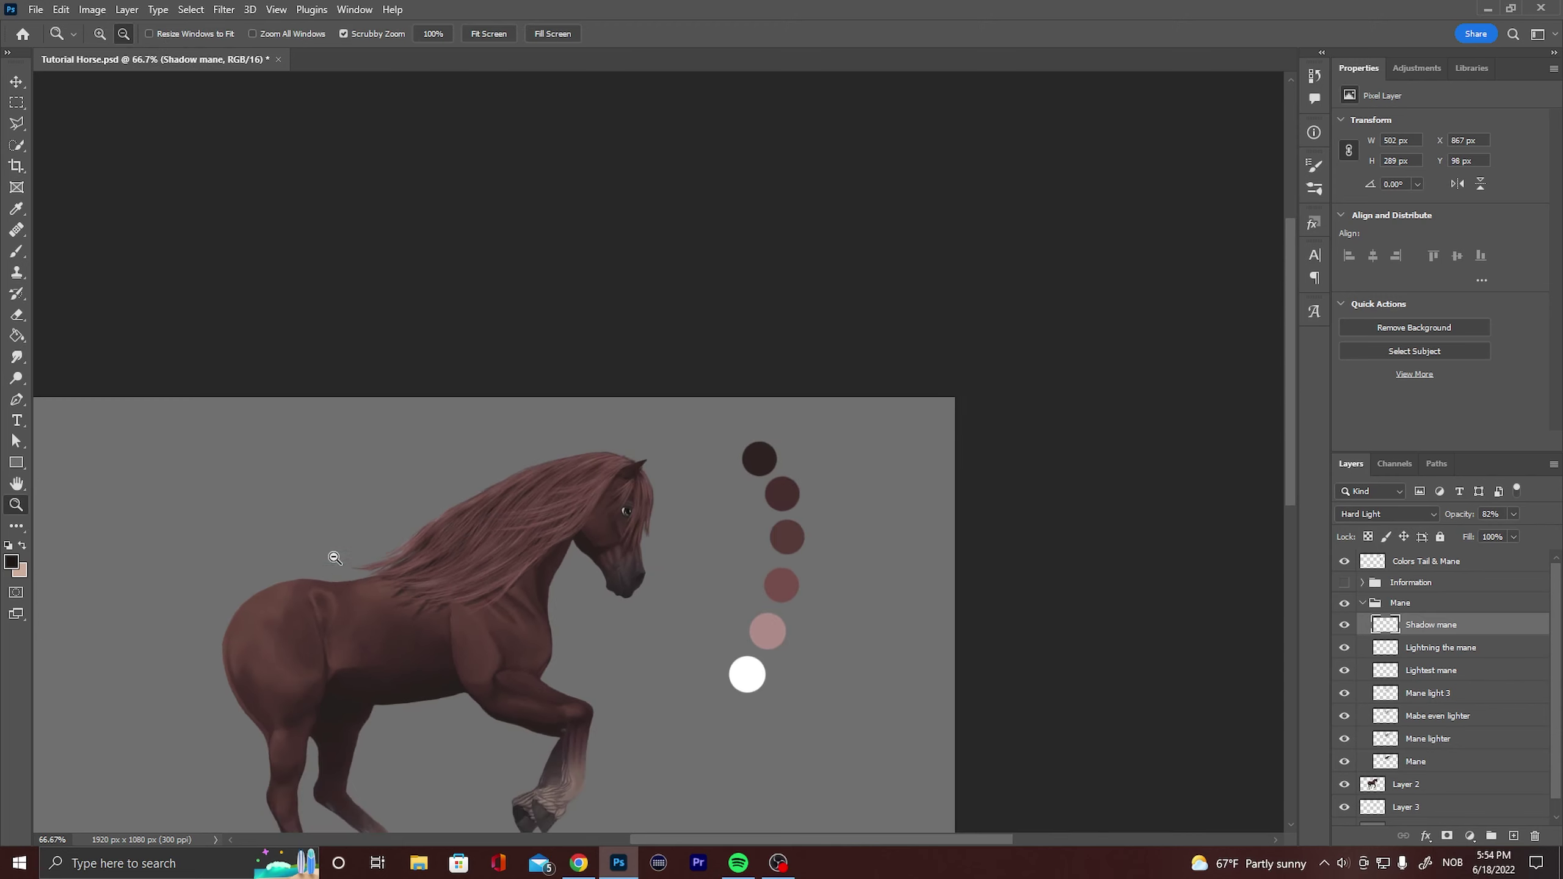
{"action": "scroll", "coordinate": [431, 615], "scroll_direction": "down", "scroll_amount": 3}
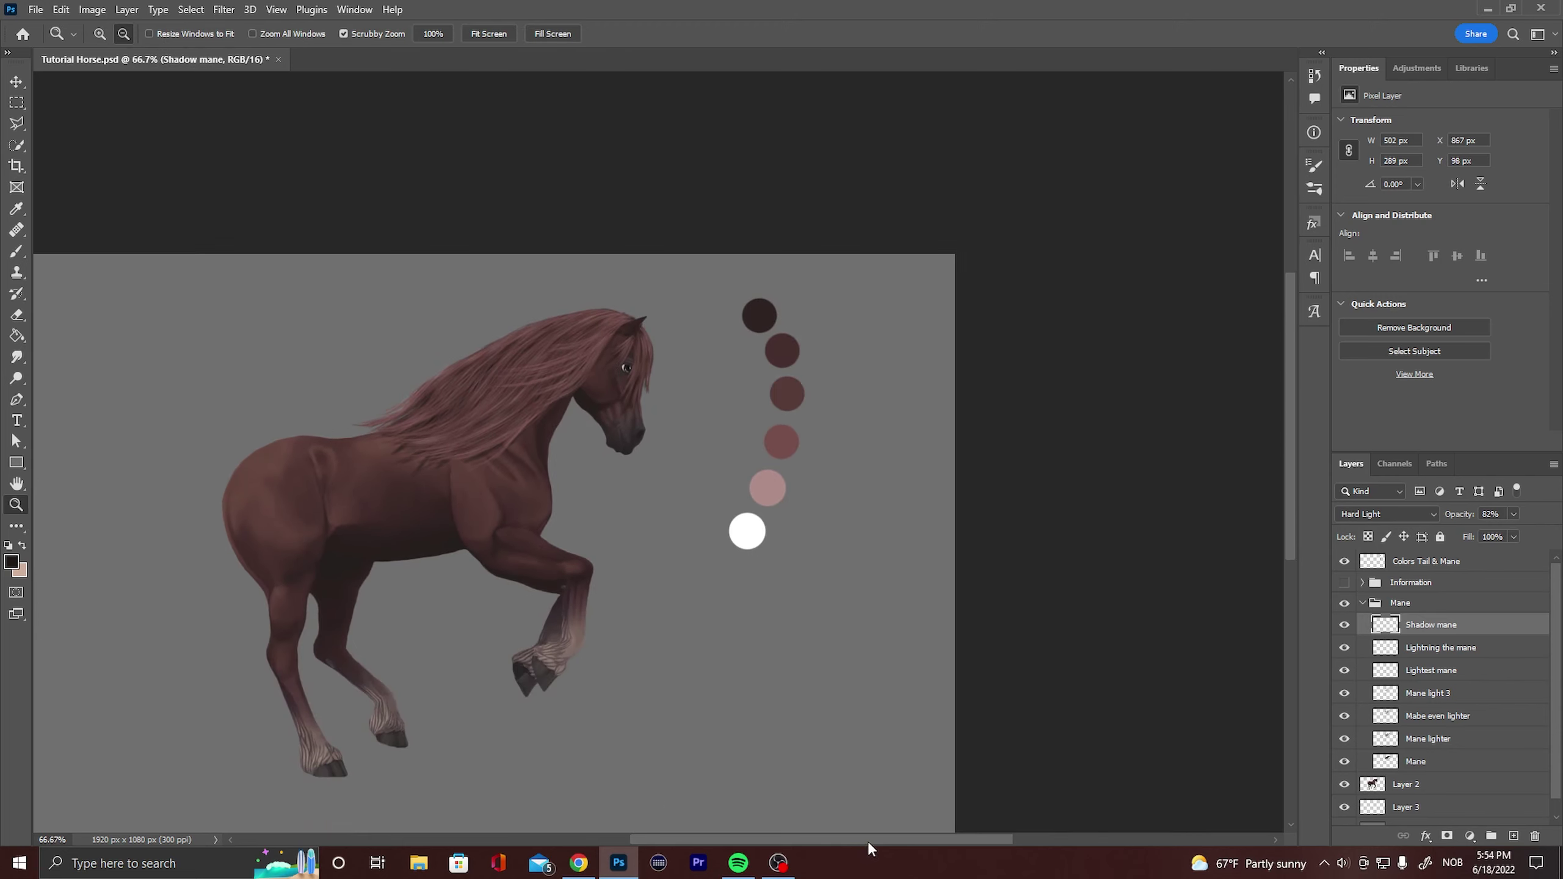
{"action": "left_click_drag", "start_coordinate": [867, 840], "coordinate": [803, 833]}
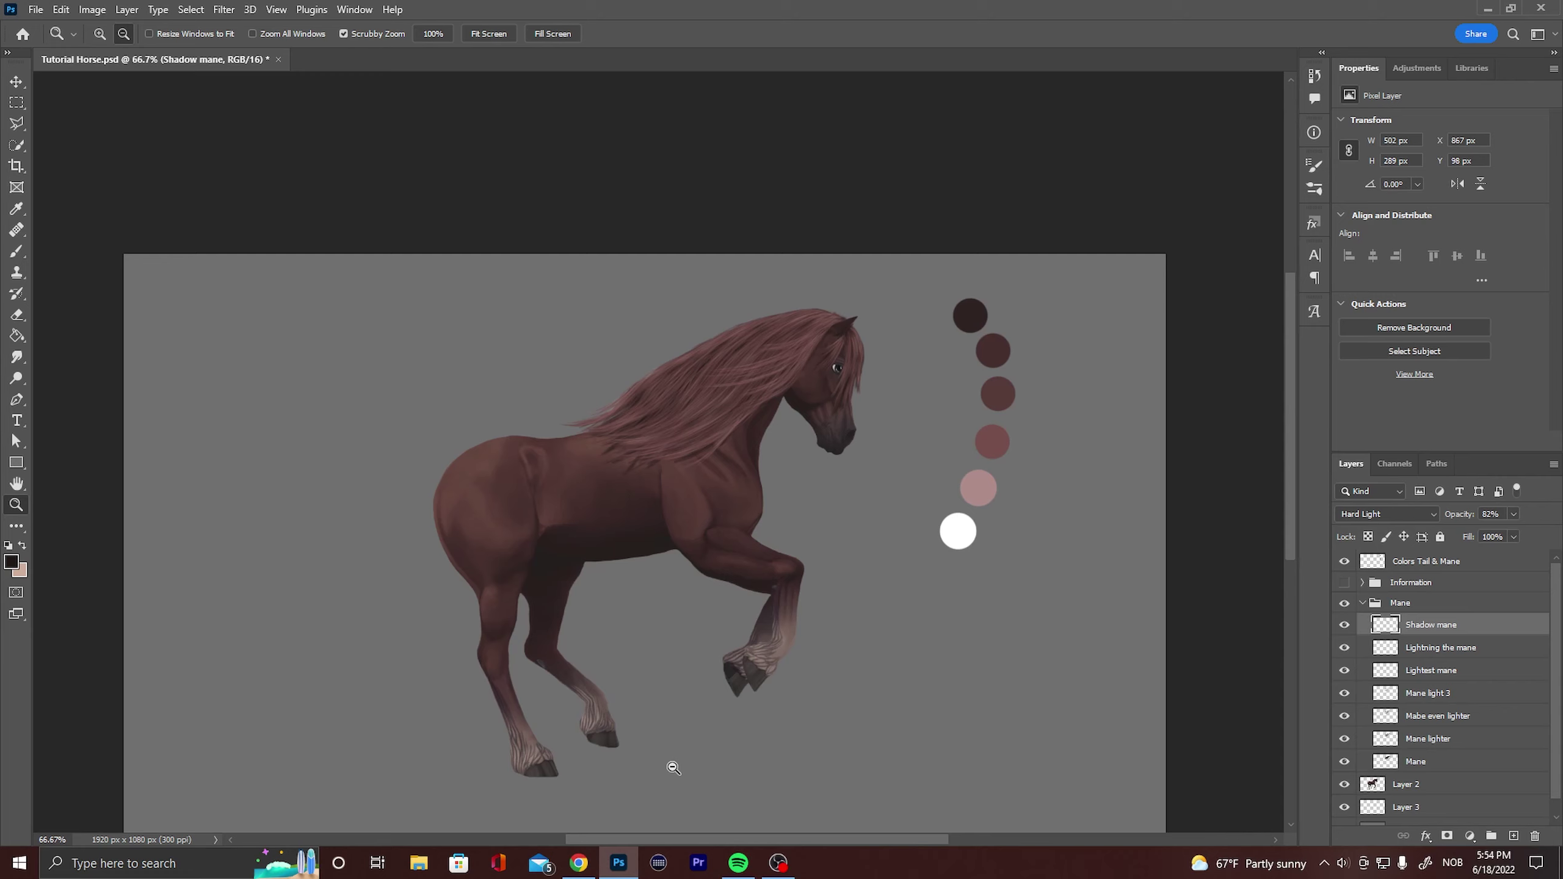
{"action": "scroll", "coordinate": [674, 767], "scroll_direction": "down", "scroll_amount": 1}
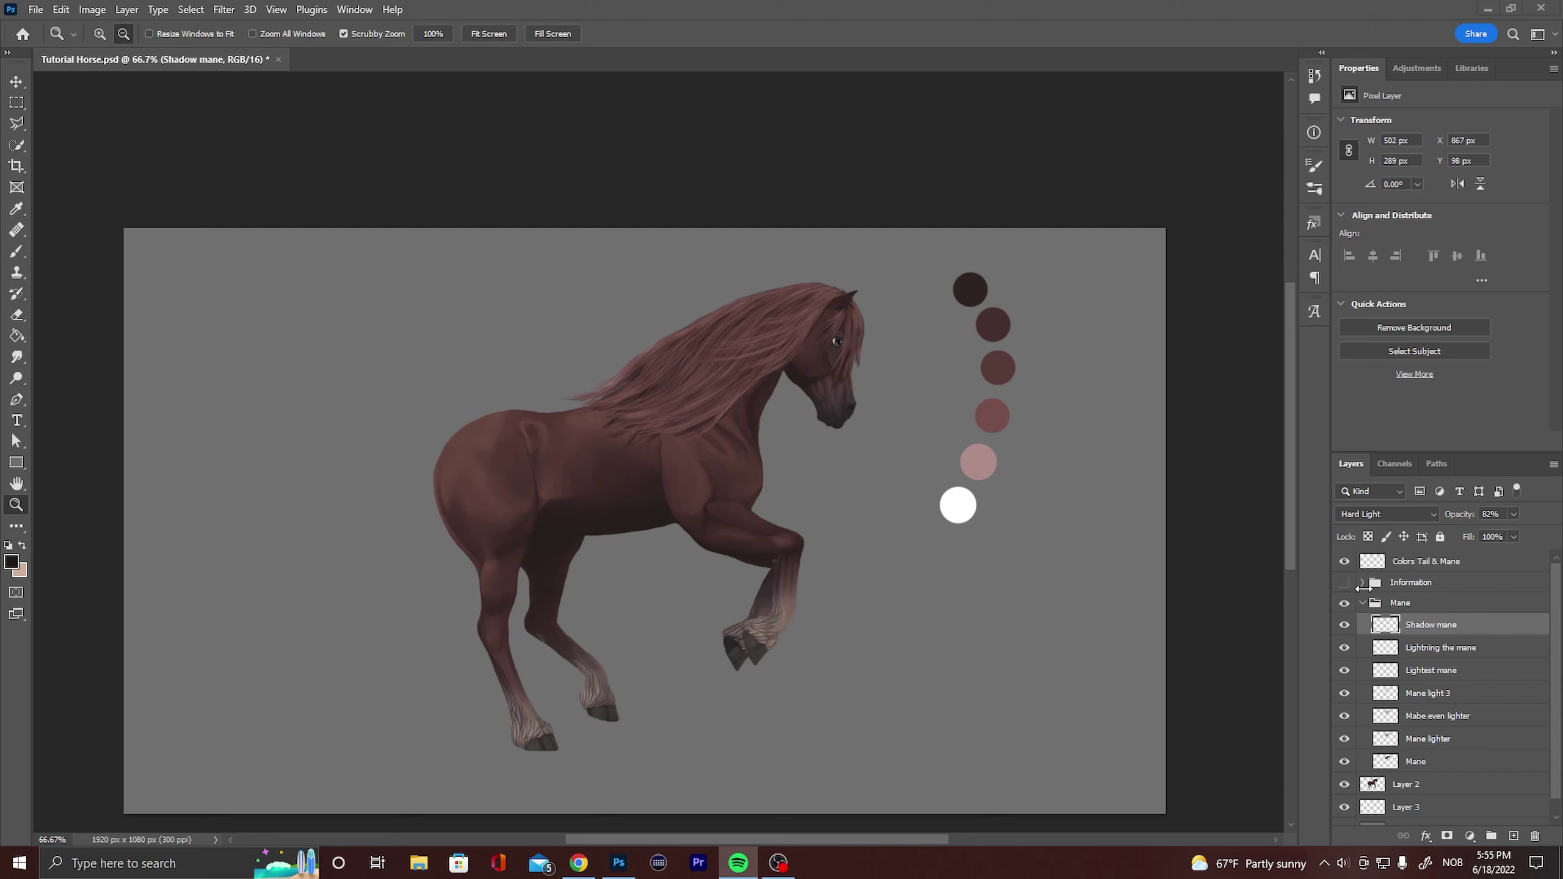
{"action": "left_click", "coordinate": [1329, 586]}
{"action": "left_click", "coordinate": [1342, 585]}
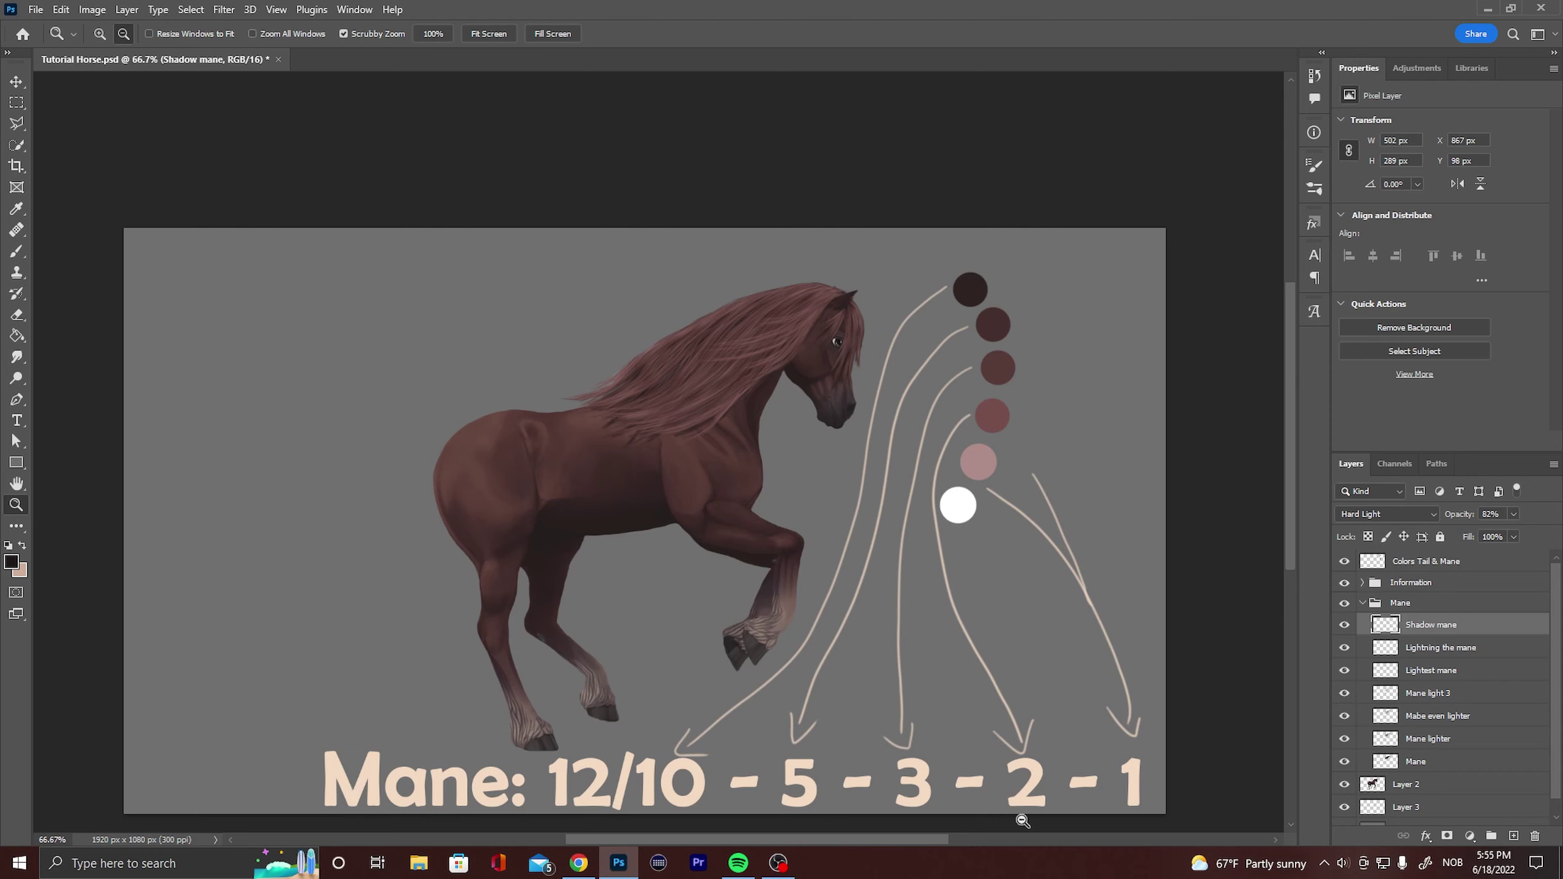
{"action": "left_click", "coordinate": [1343, 627]}
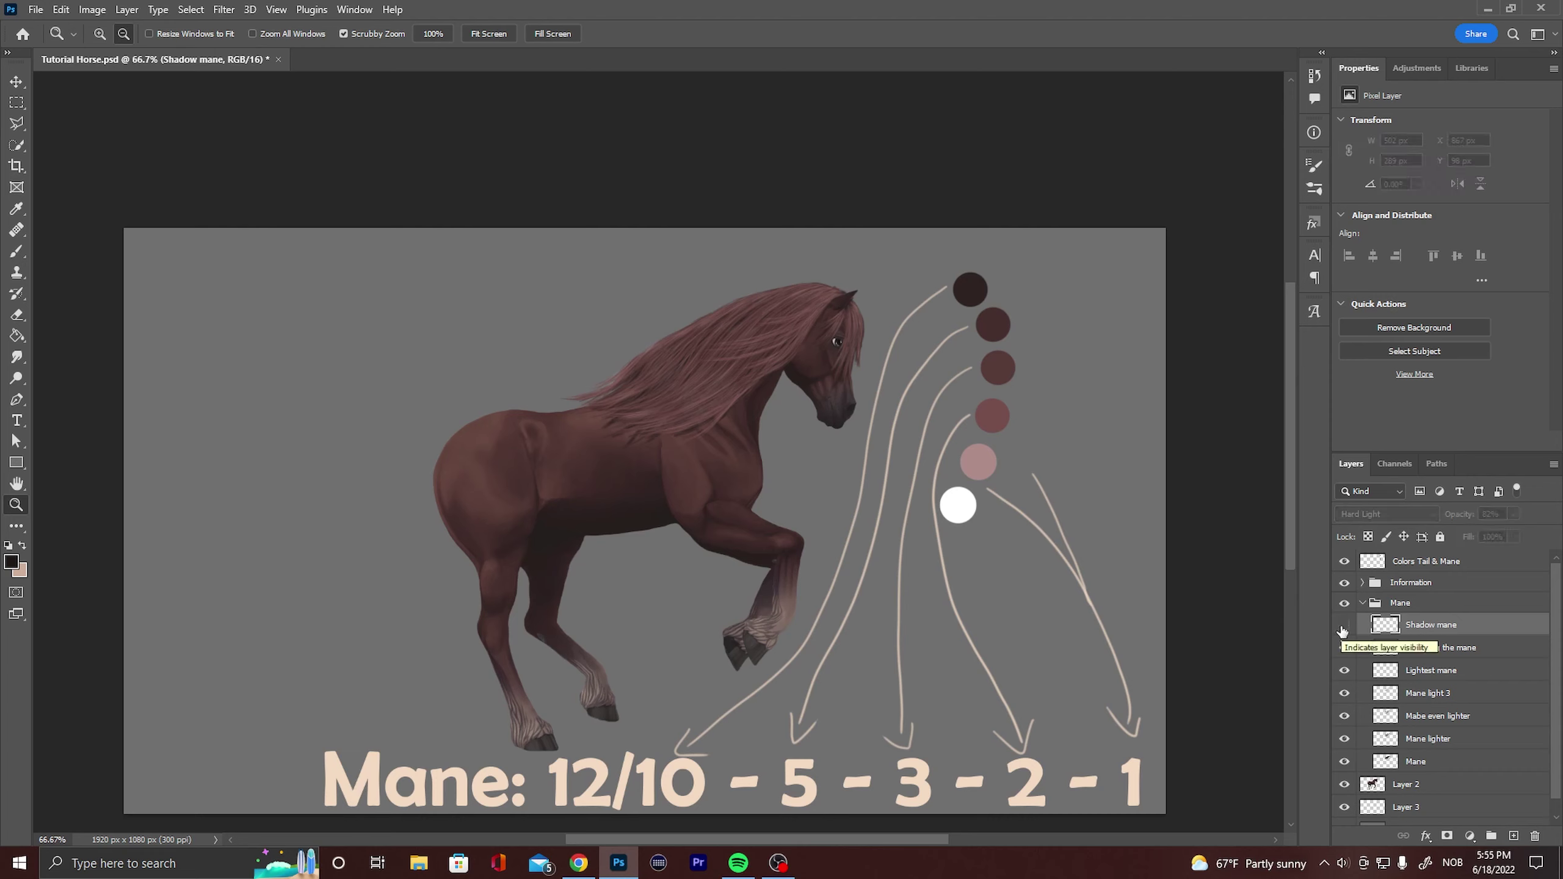
{"action": "left_click", "coordinate": [1343, 626]}
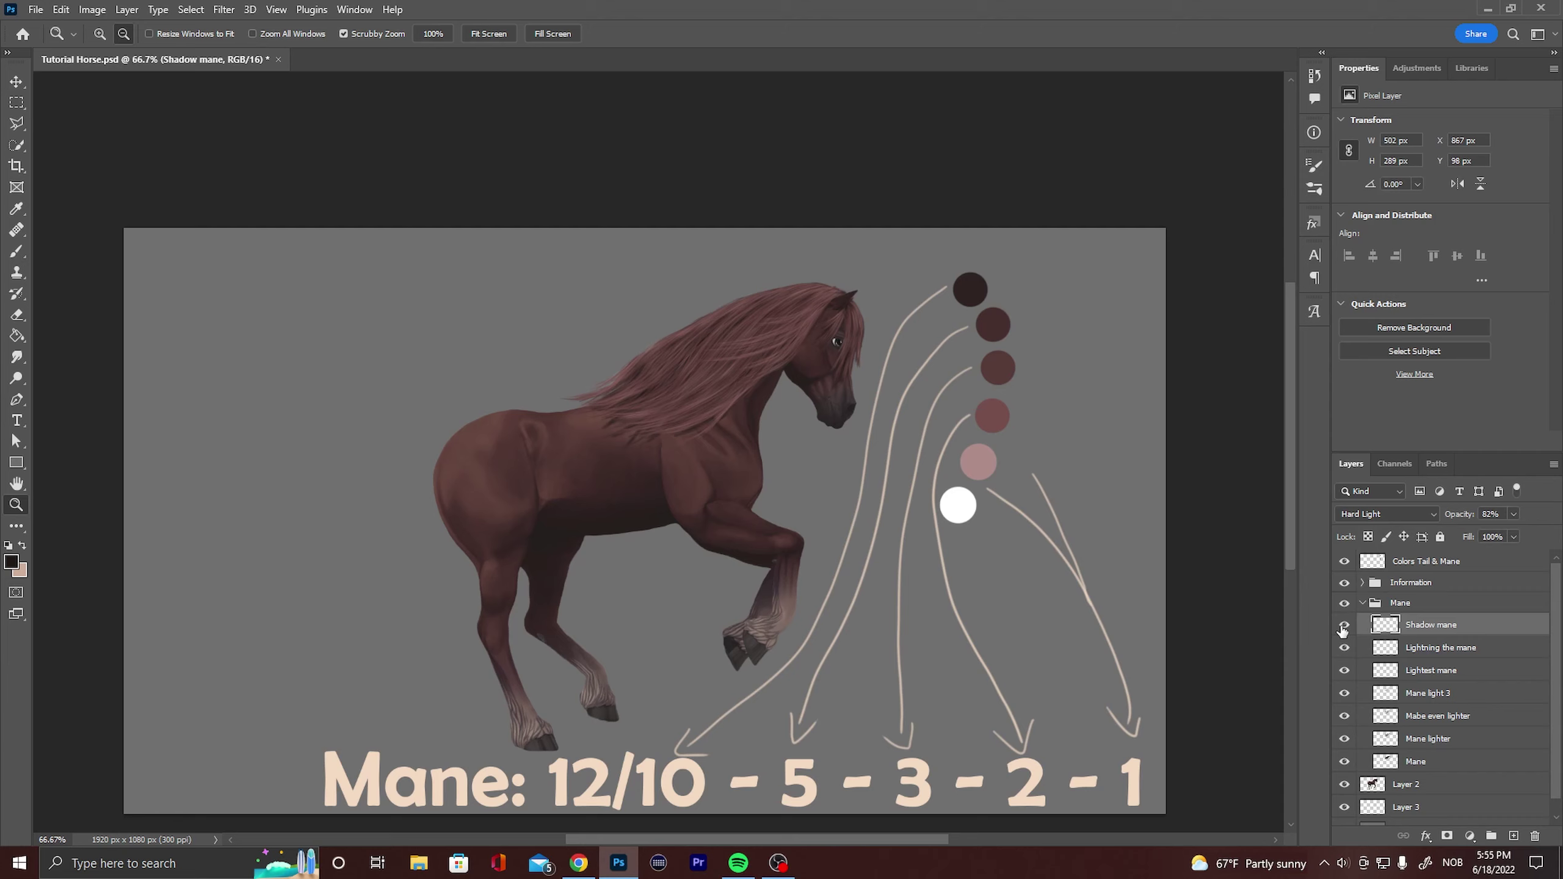
{"action": "left_click", "coordinate": [1344, 583]}
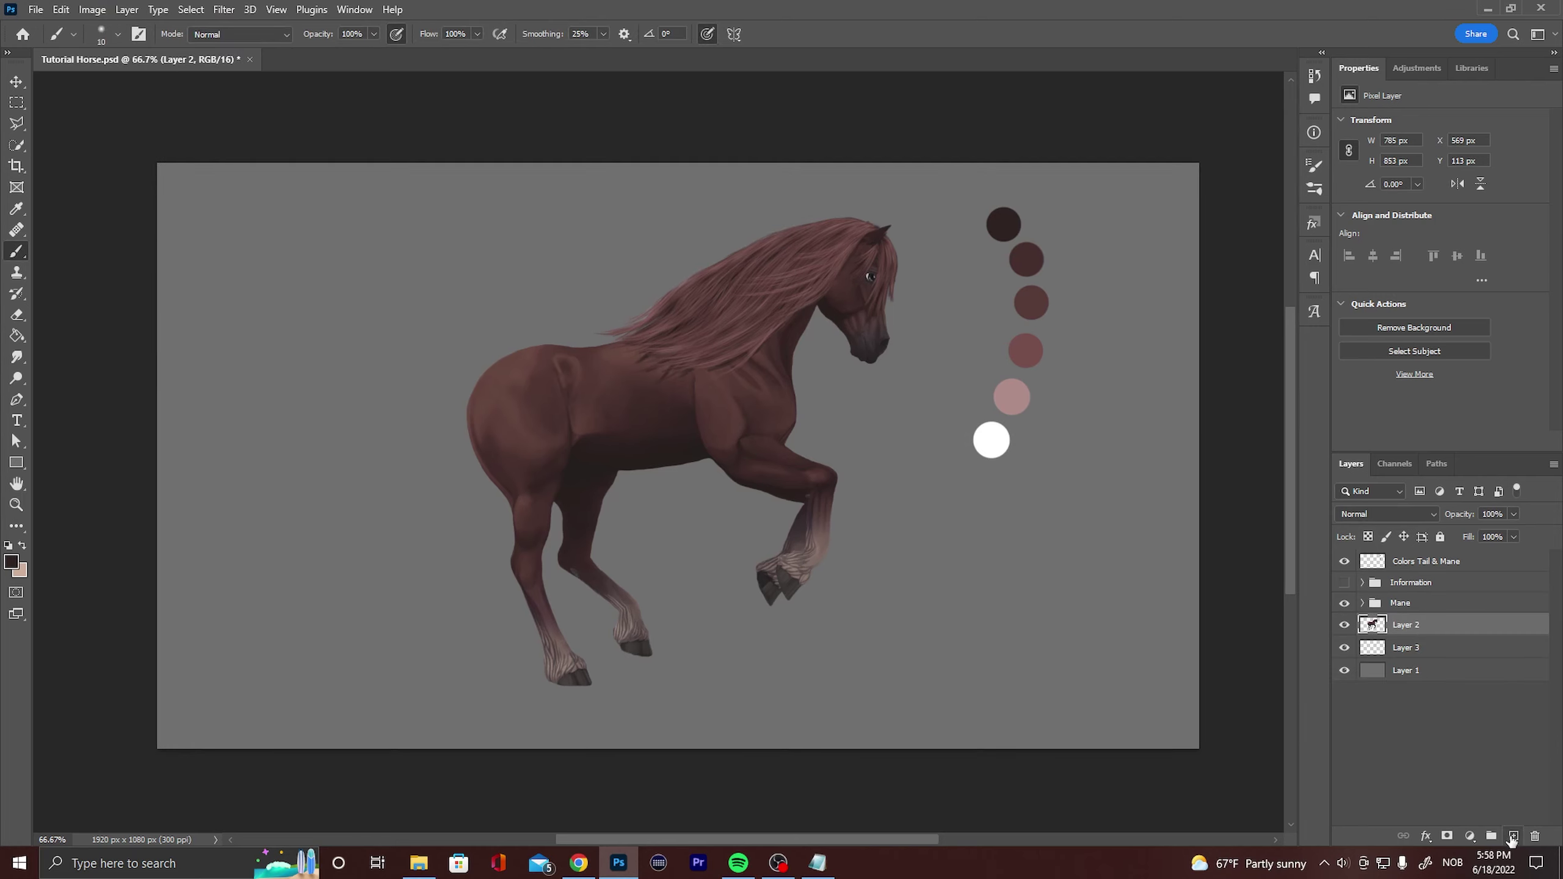
Create a new layer directly above Layer 2 and name it "Tail".
{"action": "double_click", "coordinate": [1409, 623]}
{"action": "type", "text": "T"}
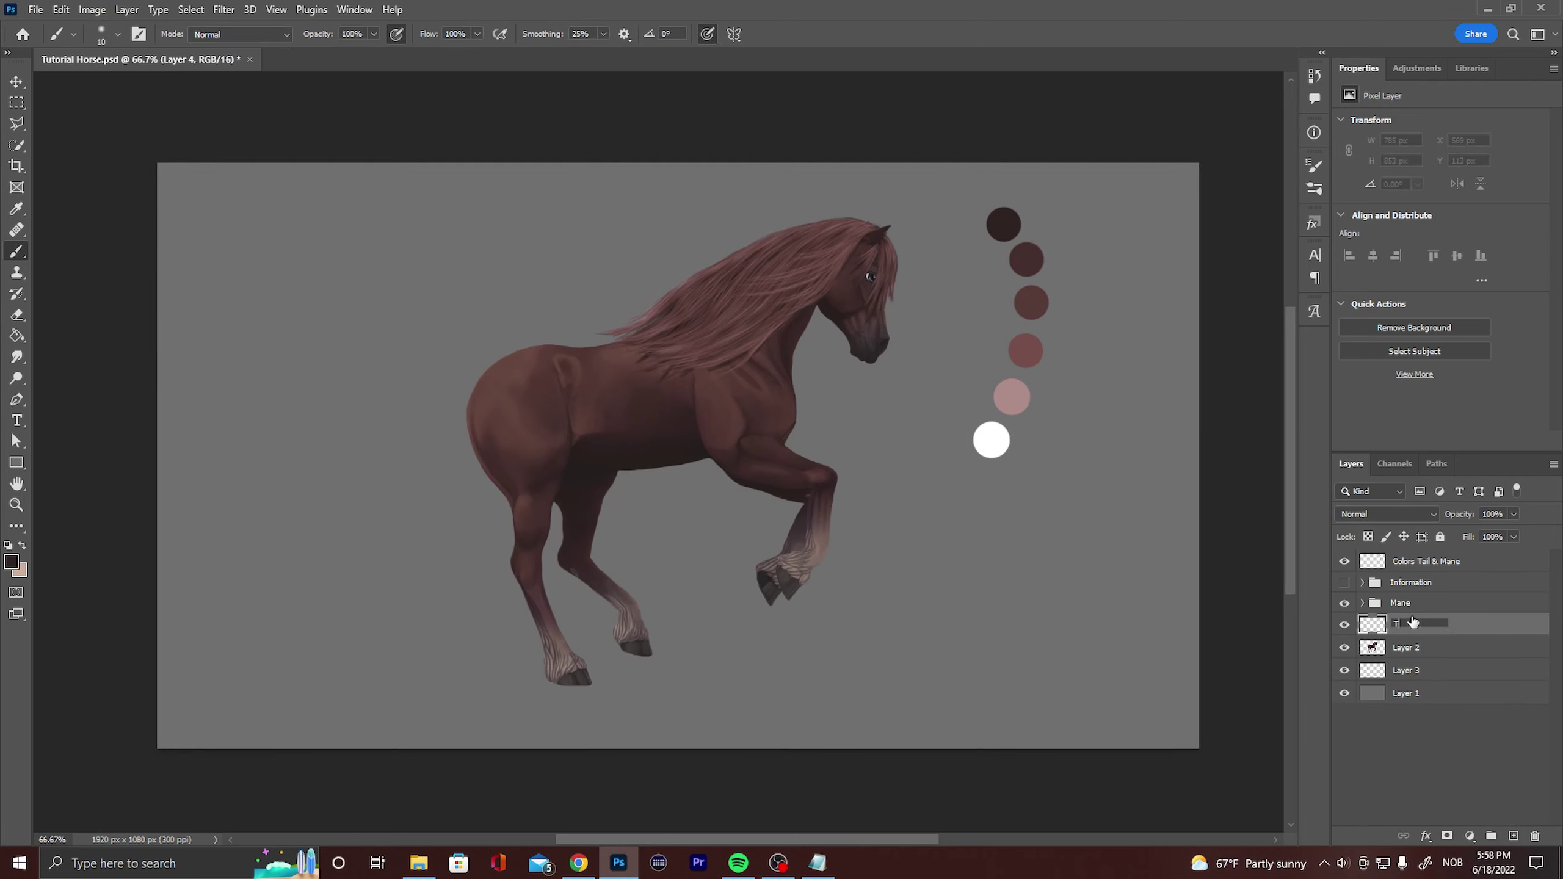
{"action": "type", "text": "ail"}
{"action": "key", "text": "Return"}
Check the dark foreground colour and the brush settings, and set the soft round brush to 20 px.
{"action": "left_click", "coordinate": [11, 562]}
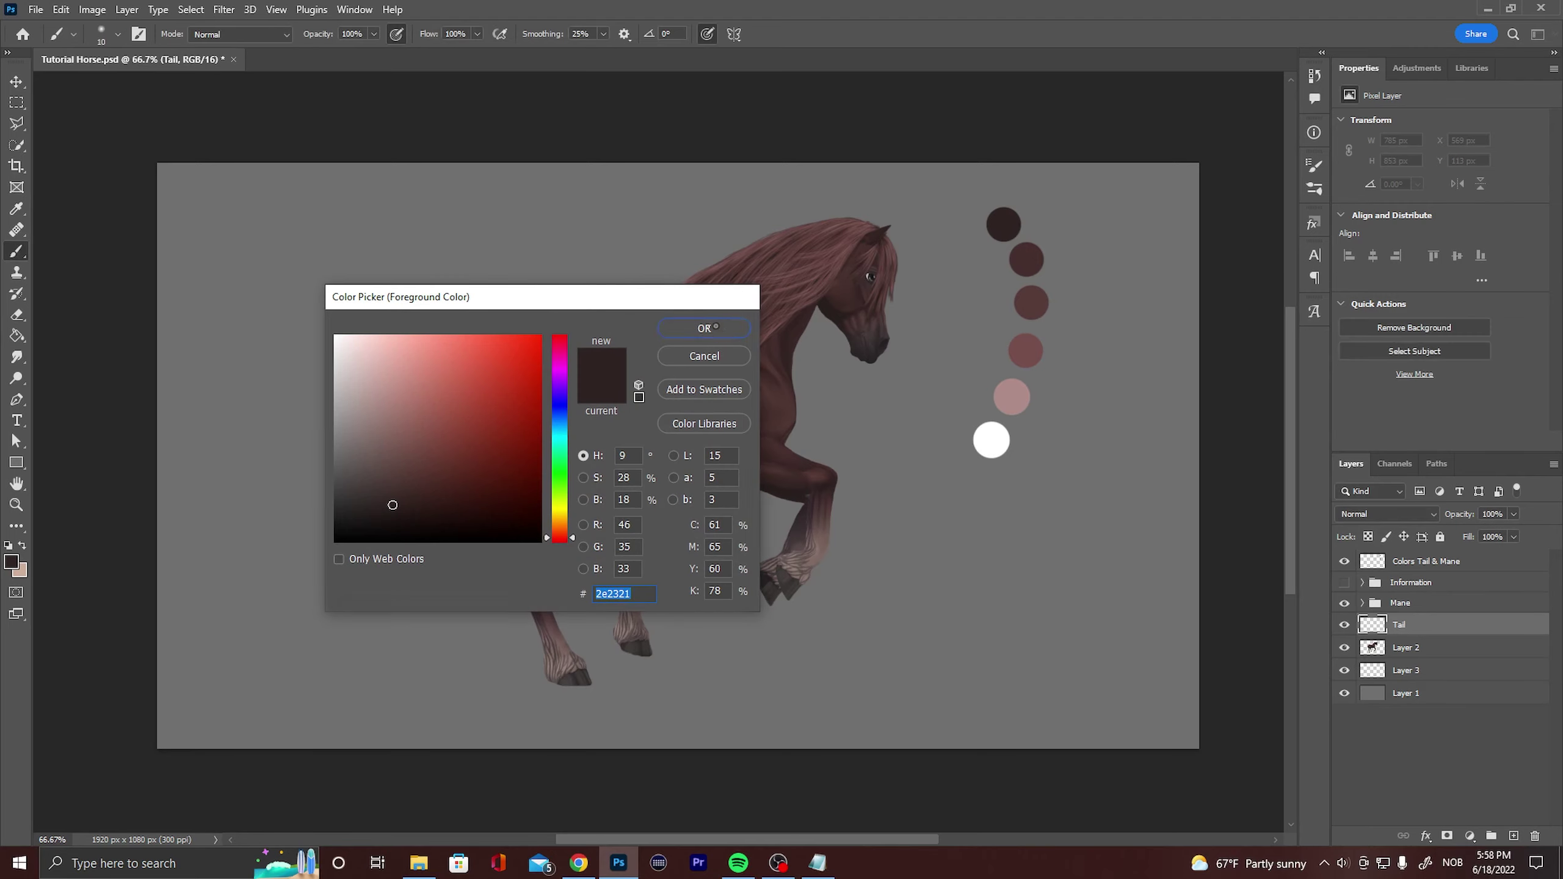
{"action": "key", "text": "Escape"}
{"action": "left_click", "coordinate": [1314, 189]}
{"action": "left_click", "coordinate": [1000, 163]}
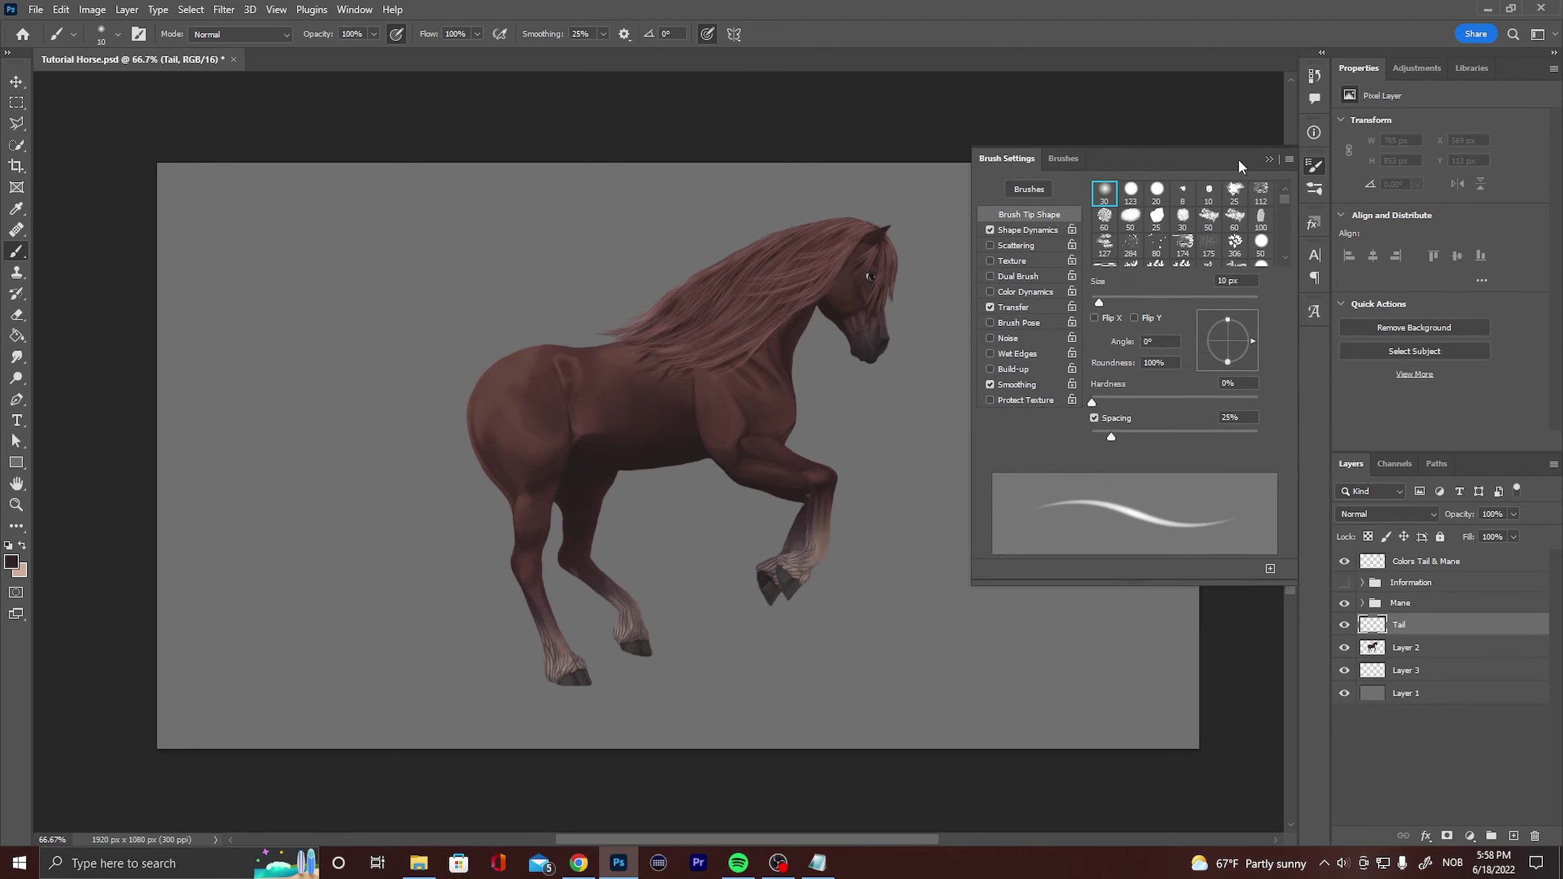
{"action": "left_click", "coordinate": [1313, 165]}
{"action": "left_click", "coordinate": [116, 34]}
{"action": "left_click", "coordinate": [162, 66]}
{"action": "type", "text": "20"}
{"action": "key", "text": "Return"}
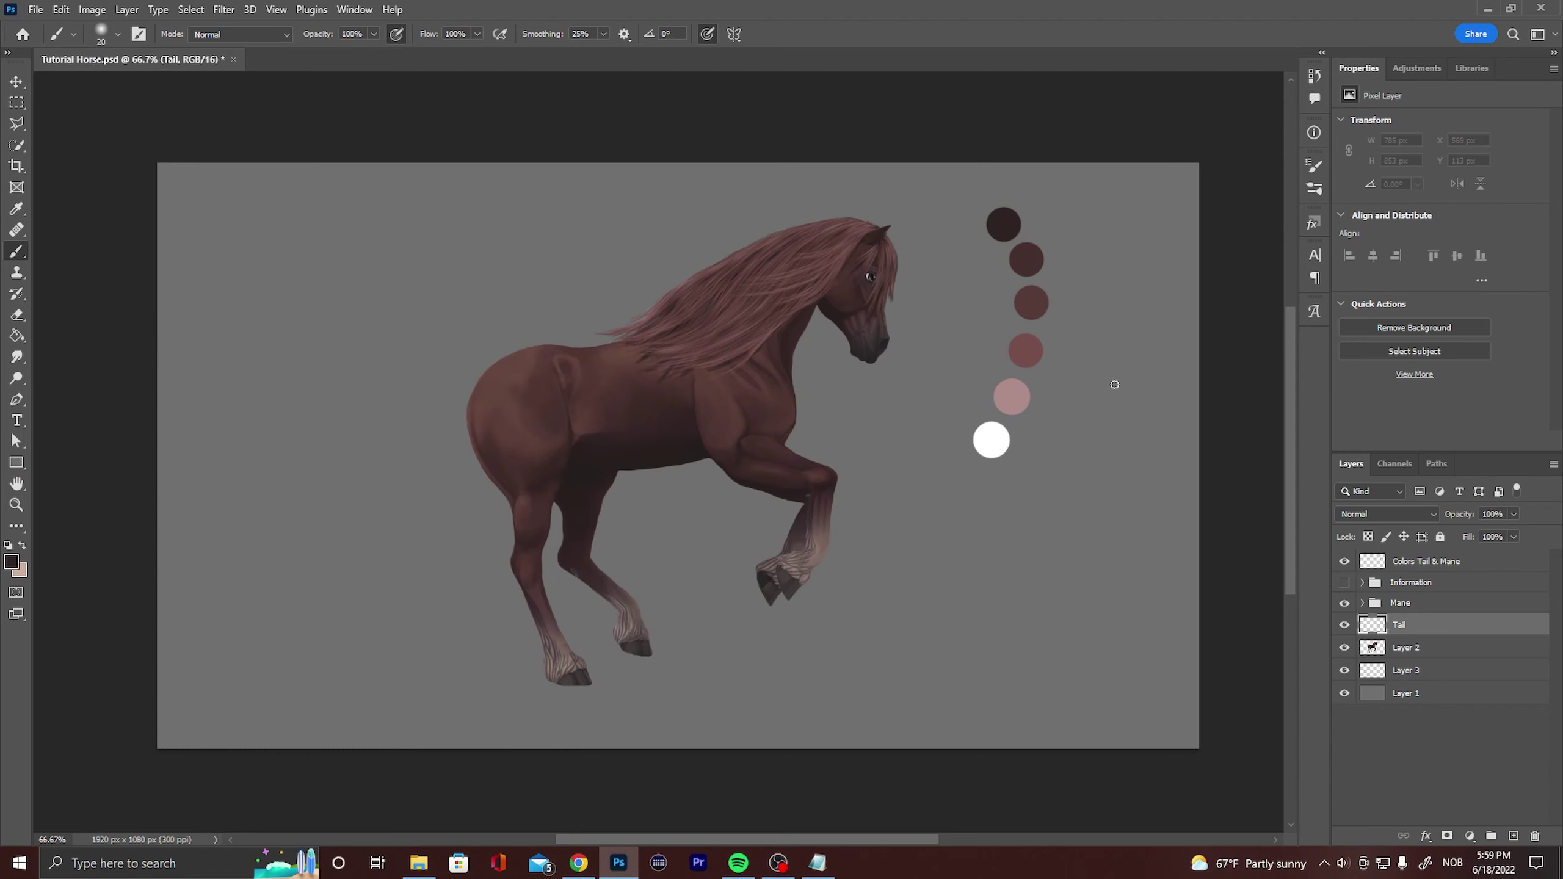
{"action": "left_click", "coordinate": [1313, 188]}
{"action": "left_click", "coordinate": [1268, 159]}
Paint the first long dark strands of the tail, sweeping from the rump down and away from the body, undoing stray strokes.
{"action": "left_click", "coordinate": [17, 505]}
{"action": "left_click", "coordinate": [465, 427]}
{"action": "left_click", "coordinate": [17, 250]}
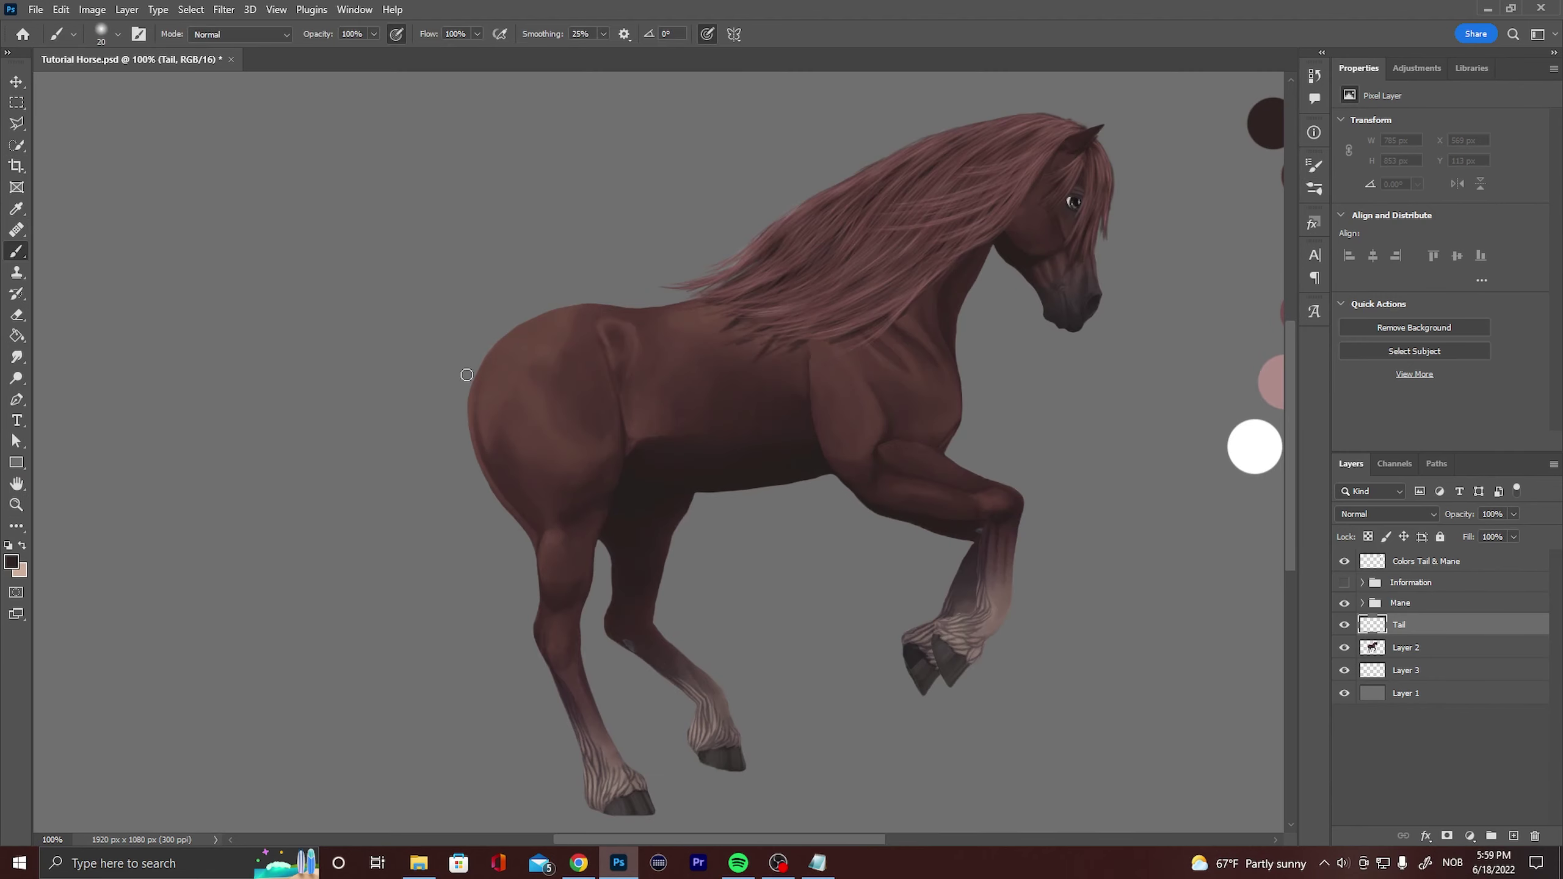
{"action": "mouse_move", "coordinate": [477, 371]}
{"action": "left_mouse_down"}
{"action": "mouse_move", "coordinate": [301, 609]}
{"action": "mouse_move", "coordinate": [311, 677]}
{"action": "mouse_move", "coordinate": [277, 727]}
{"action": "left_mouse_up"}
{"action": "left_click_drag", "start_coordinate": [453, 394], "coordinate": [274, 699]}
{"action": "mouse_move", "coordinate": [461, 375]}
{"action": "left_mouse_down"}
{"action": "mouse_move", "coordinate": [384, 467]}
{"action": "mouse_move", "coordinate": [347, 551]}
{"action": "mouse_move", "coordinate": [304, 559]}
{"action": "mouse_move", "coordinate": [307, 720]}
{"action": "mouse_move", "coordinate": [233, 677]}
{"action": "left_mouse_up"}
{"action": "left_click", "coordinate": [61, 9]}
{"action": "left_click", "coordinate": [86, 27]}
{"action": "left_click_drag", "start_coordinate": [438, 416], "coordinate": [317, 696]}
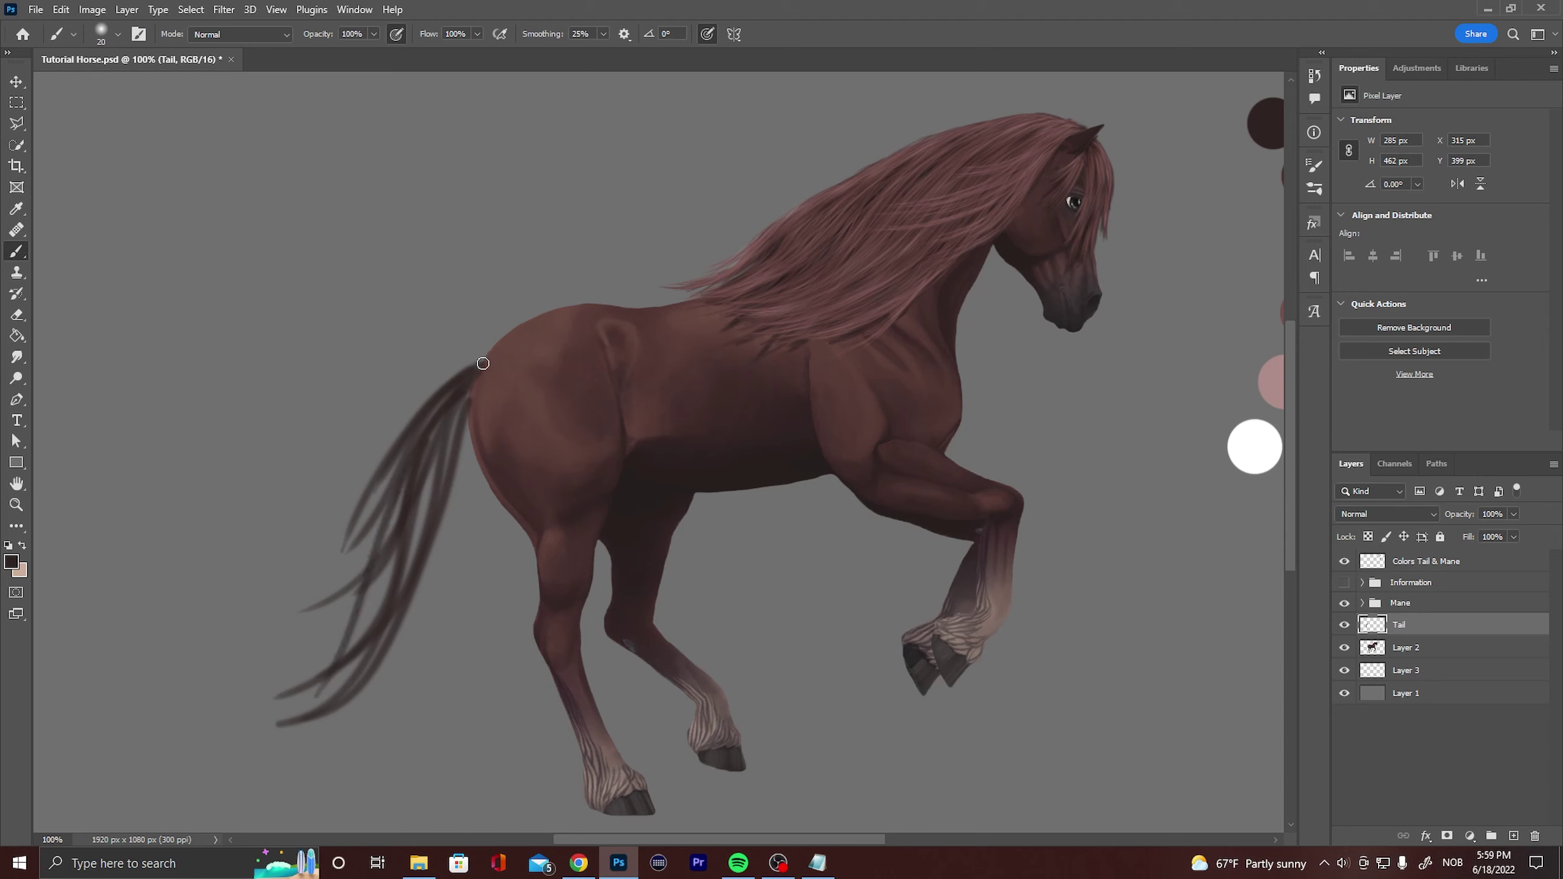
{"action": "left_click_drag", "start_coordinate": [480, 366], "coordinate": [274, 654]}
{"action": "left_click", "coordinate": [60, 9]}
{"action": "left_click", "coordinate": [86, 26]}
Add more dark strands along the outer tail and a few down its inner edge beside the hind leg.
{"action": "mouse_move", "coordinate": [465, 404]}
{"action": "left_mouse_down"}
{"action": "mouse_move", "coordinate": [372, 689]}
{"action": "mouse_move", "coordinate": [290, 730]}
{"action": "left_mouse_up"}
{"action": "mouse_move", "coordinate": [441, 428]}
{"action": "left_mouse_down"}
{"action": "mouse_move", "coordinate": [381, 593]}
{"action": "mouse_move", "coordinate": [265, 725]}
{"action": "left_mouse_up"}
{"action": "mouse_move", "coordinate": [407, 472]}
{"action": "left_mouse_down"}
{"action": "mouse_move", "coordinate": [254, 715]}
{"action": "mouse_move", "coordinate": [286, 655]}
{"action": "left_mouse_up"}
{"action": "left_click_drag", "start_coordinate": [373, 554], "coordinate": [259, 682]}
{"action": "mouse_move", "coordinate": [458, 391]}
{"action": "left_mouse_down"}
{"action": "mouse_move", "coordinate": [355, 616]}
{"action": "mouse_move", "coordinate": [350, 680]}
{"action": "mouse_move", "coordinate": [304, 756]}
{"action": "mouse_move", "coordinate": [421, 594]}
{"action": "left_mouse_up"}
{"action": "left_click_drag", "start_coordinate": [464, 416], "coordinate": [452, 570]}
{"action": "left_click_drag", "start_coordinate": [470, 425], "coordinate": [456, 641]}
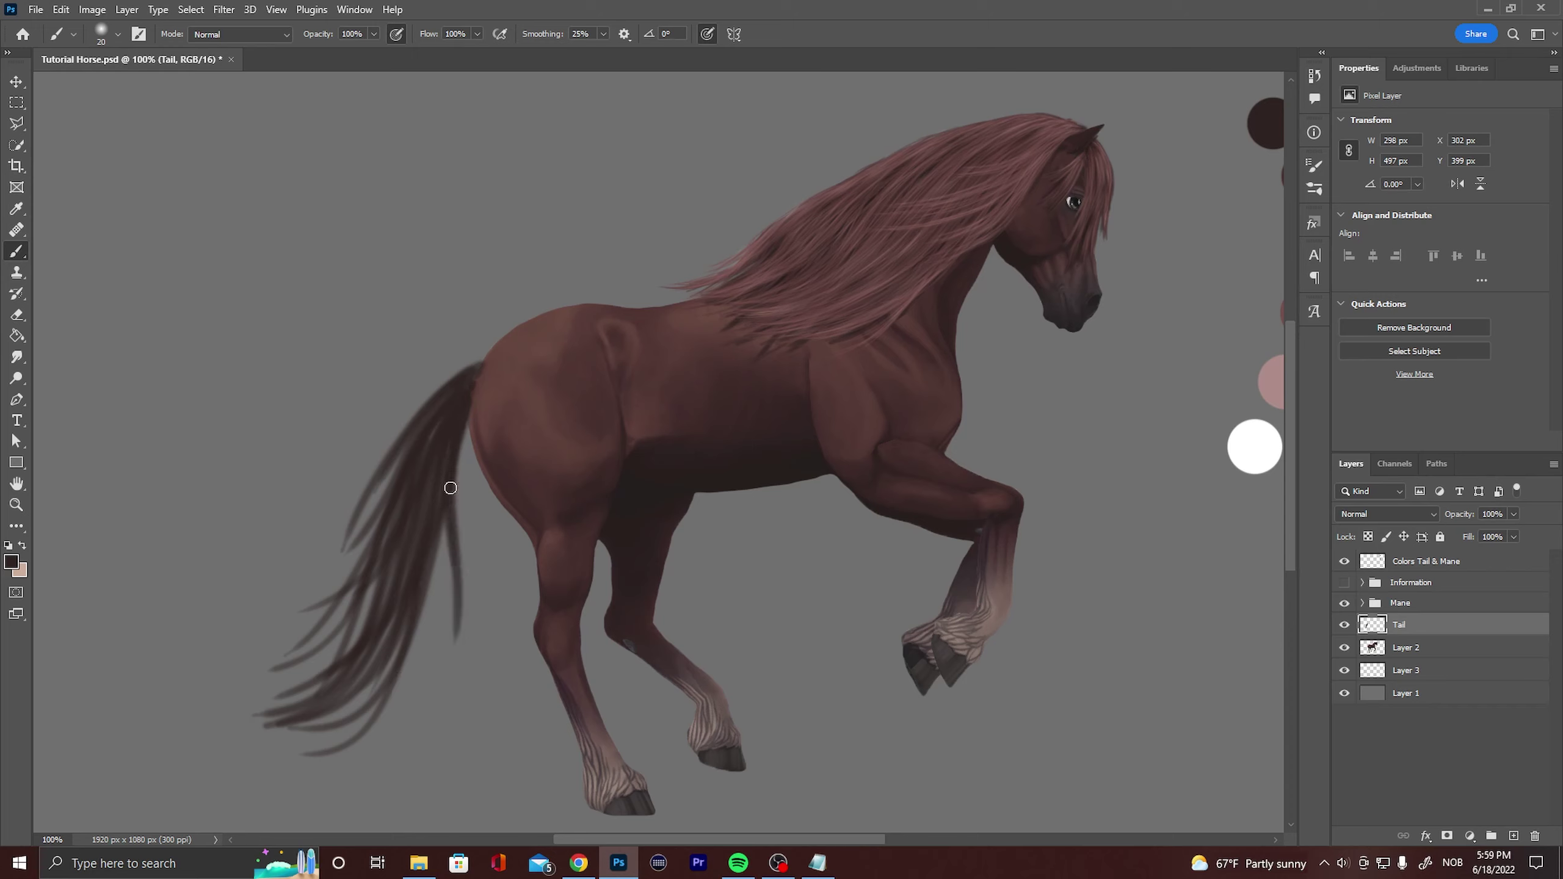
Thicken the middle and lower tail with overlapping dark strands that follow the hair direction.
{"action": "left_click_drag", "start_coordinate": [450, 489], "coordinate": [428, 664]}
{"action": "mouse_move", "coordinate": [393, 598]}
{"action": "left_mouse_down"}
{"action": "mouse_move", "coordinate": [401, 677]}
{"action": "mouse_move", "coordinate": [378, 719]}
{"action": "left_mouse_up"}
{"action": "left_click_drag", "start_coordinate": [422, 582], "coordinate": [407, 695]}
{"action": "left_click_drag", "start_coordinate": [440, 544], "coordinate": [384, 714]}
{"action": "mouse_move", "coordinate": [390, 529]}
{"action": "left_mouse_down"}
{"action": "mouse_move", "coordinate": [348, 652]}
{"action": "mouse_move", "coordinate": [387, 600]}
{"action": "mouse_move", "coordinate": [336, 702]}
{"action": "left_mouse_up"}
{"action": "left_click_drag", "start_coordinate": [378, 579], "coordinate": [337, 656]}
{"action": "left_click_drag", "start_coordinate": [449, 542], "coordinate": [429, 653]}
{"action": "mouse_move", "coordinate": [481, 363]}
{"action": "left_mouse_down"}
{"action": "mouse_move", "coordinate": [445, 382]}
{"action": "mouse_move", "coordinate": [357, 674]}
{"action": "left_mouse_up"}
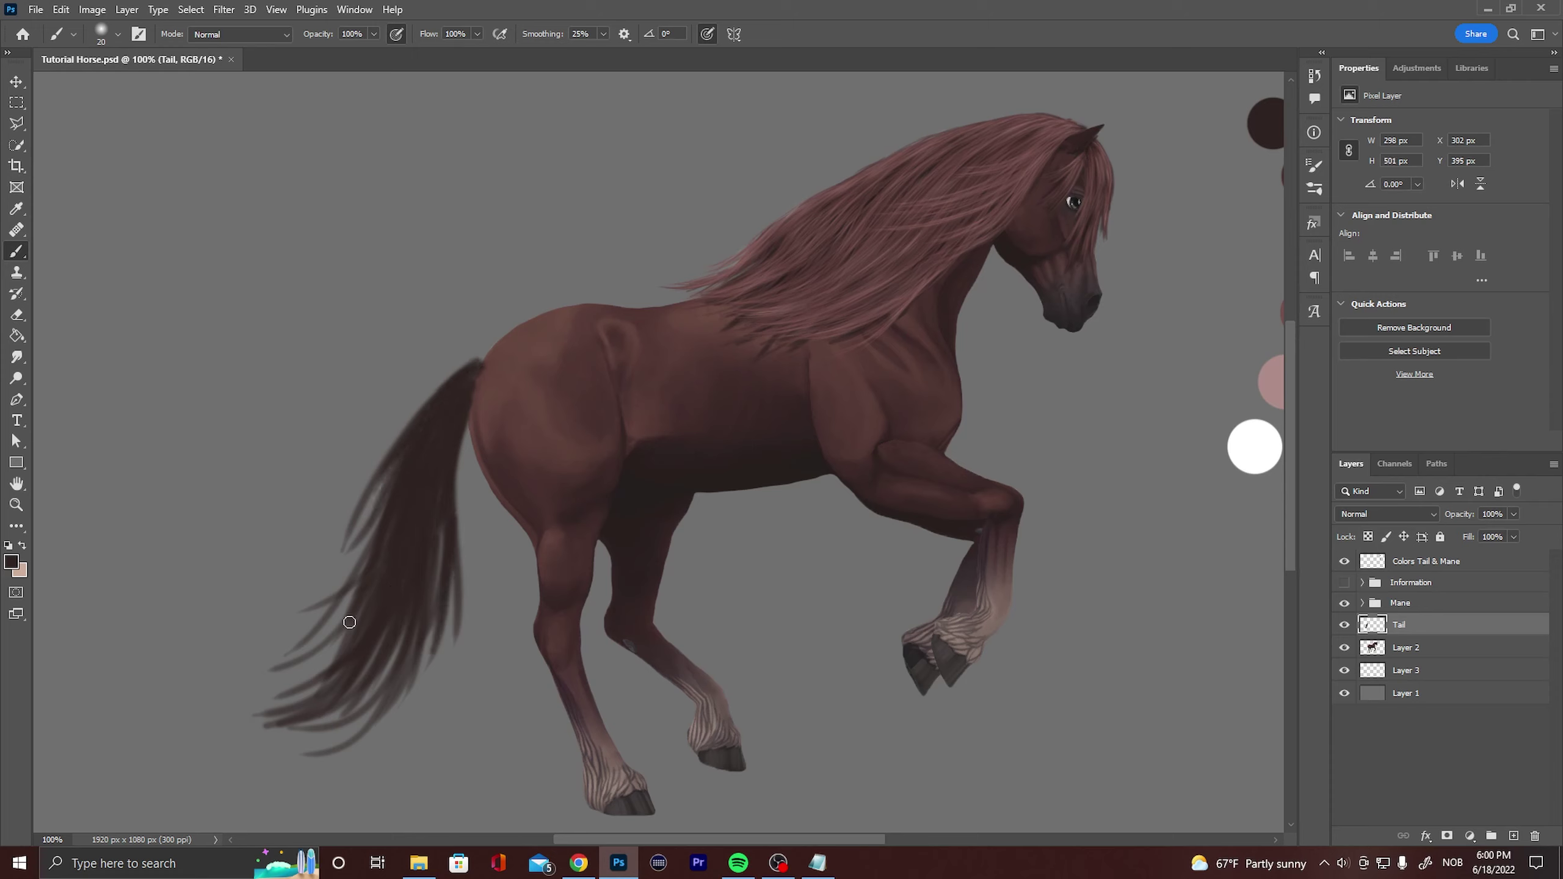
Fill the remaining gaps in the tail base with dark strokes and darken the strands along the outer edge.
{"action": "left_click_drag", "start_coordinate": [437, 393], "coordinate": [363, 551]}
{"action": "left_click_drag", "start_coordinate": [479, 363], "coordinate": [337, 662]}
{"action": "left_click_drag", "start_coordinate": [430, 452], "coordinate": [380, 714]}
{"action": "left_click_drag", "start_coordinate": [404, 567], "coordinate": [343, 702]}
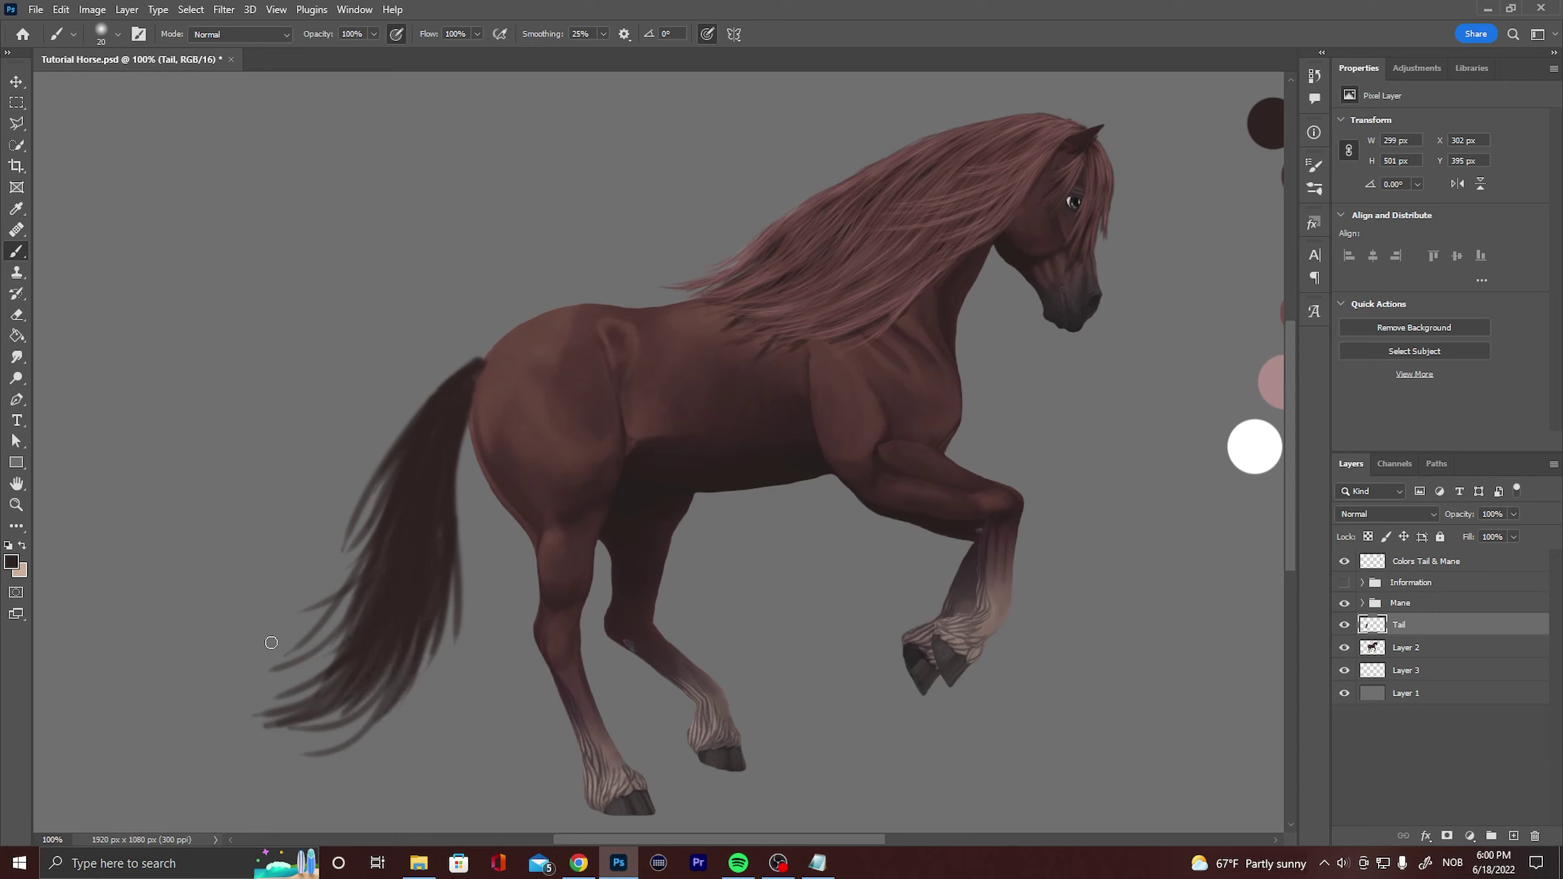
{"action": "left_click_drag", "start_coordinate": [363, 569], "coordinate": [312, 636]}
{"action": "left_click_drag", "start_coordinate": [393, 477], "coordinate": [348, 573]}
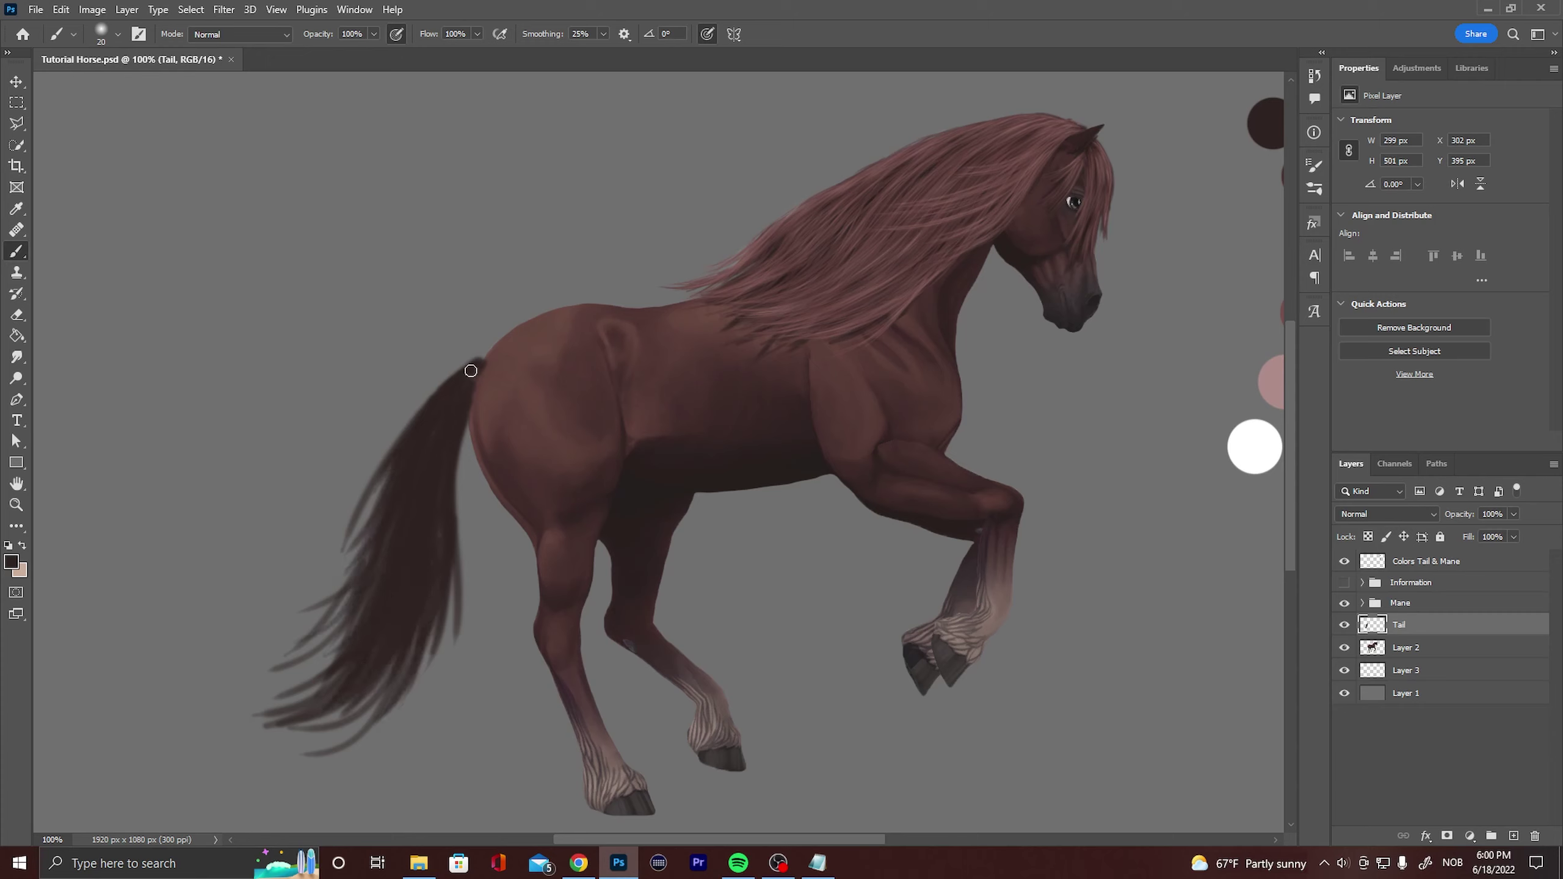
Create a new layer above "Tail" and name it "Lighter tail".
{"action": "left_click", "coordinate": [1513, 835]}
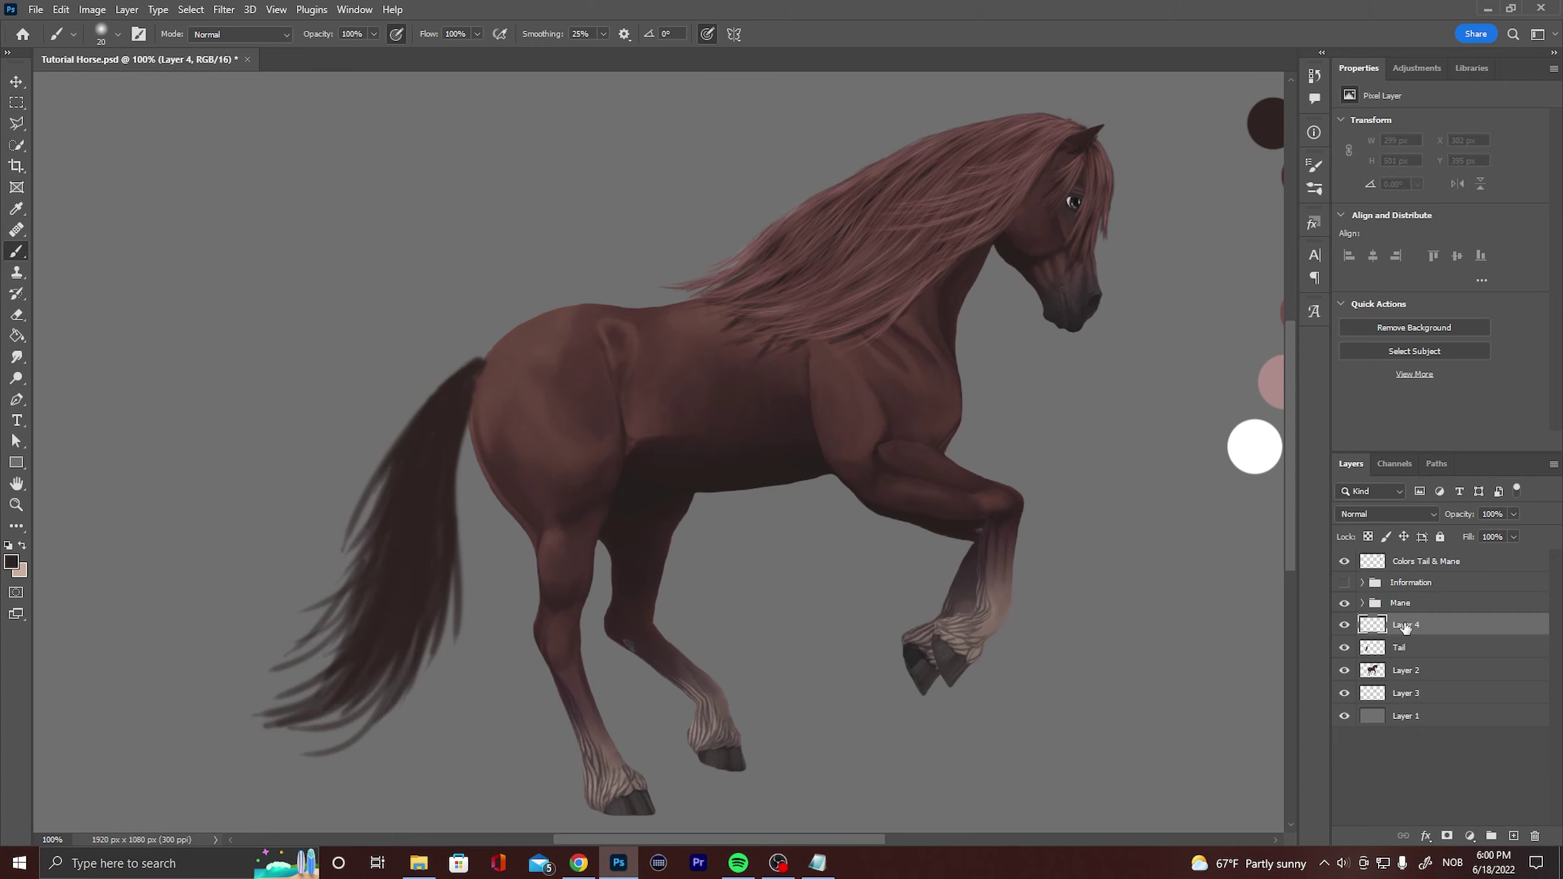
{"action": "double_click", "coordinate": [1405, 624]}
{"action": "type", "text": "Lighter tail"}
{"action": "key", "text": "Return"}
Sample the second-darkest swatch as the foreground colour and set the soft round brush to 10 px.
{"action": "left_click", "coordinate": [11, 562]}
{"action": "scroll", "coordinate": [1084, 230], "scroll_direction": "right", "scroll_amount": 5}
{"action": "left_click", "coordinate": [1107, 179]}
{"action": "left_click", "coordinate": [678, 327]}
{"action": "left_click", "coordinate": [117, 33]}
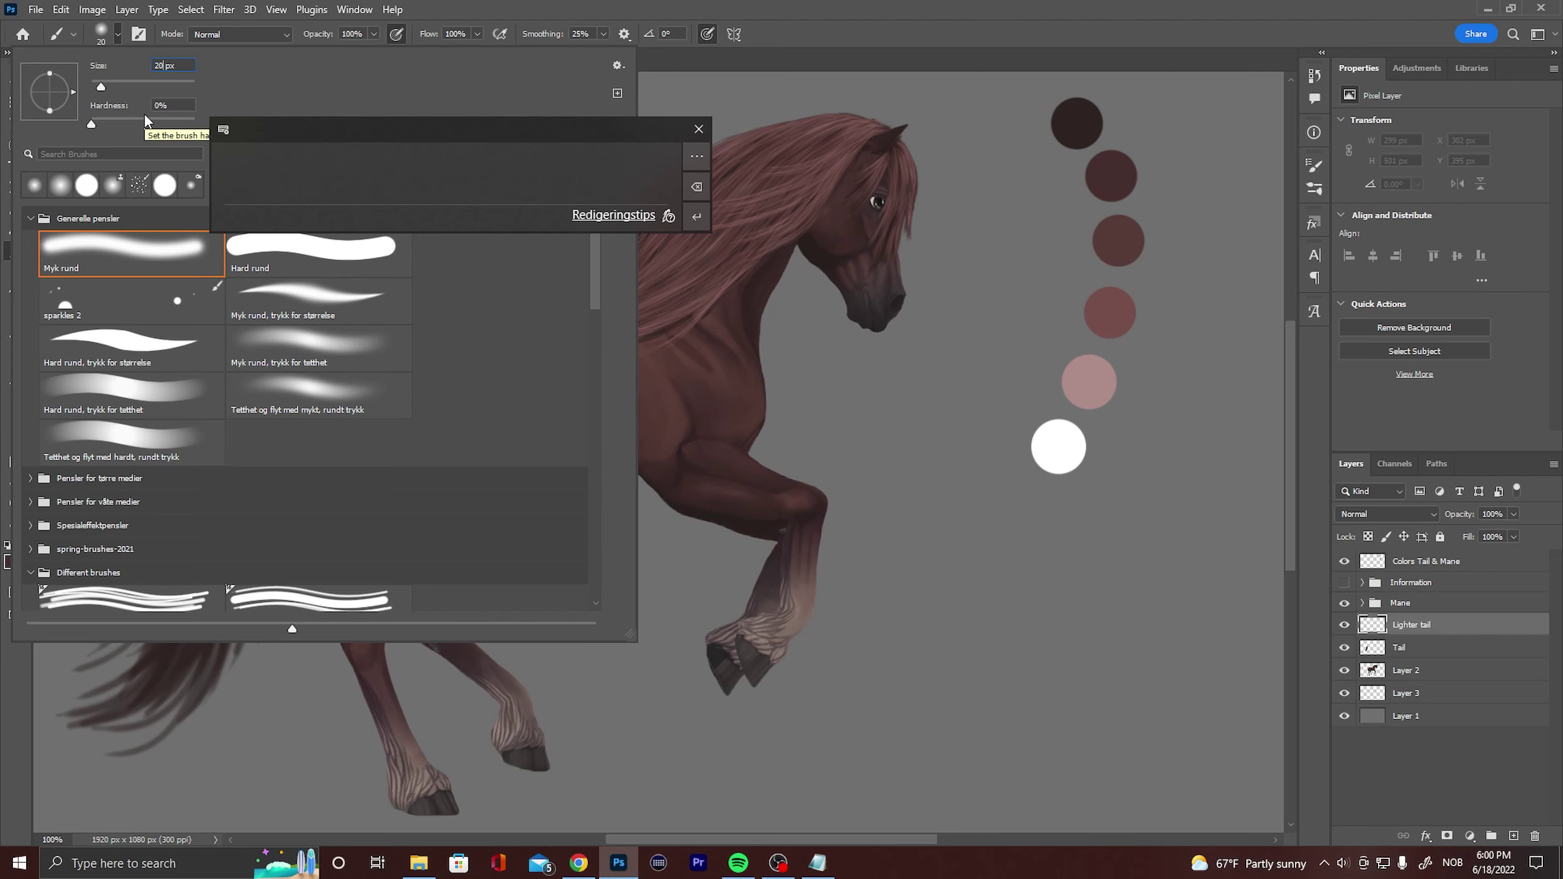
{"action": "key", "text": "BackSpace"}
{"action": "key", "text": "BackSpace"}
{"action": "type", "text": "10"}
{"action": "key", "text": "Return"}
{"action": "left_click_drag", "start_coordinate": [860, 839], "coordinate": [723, 839]}
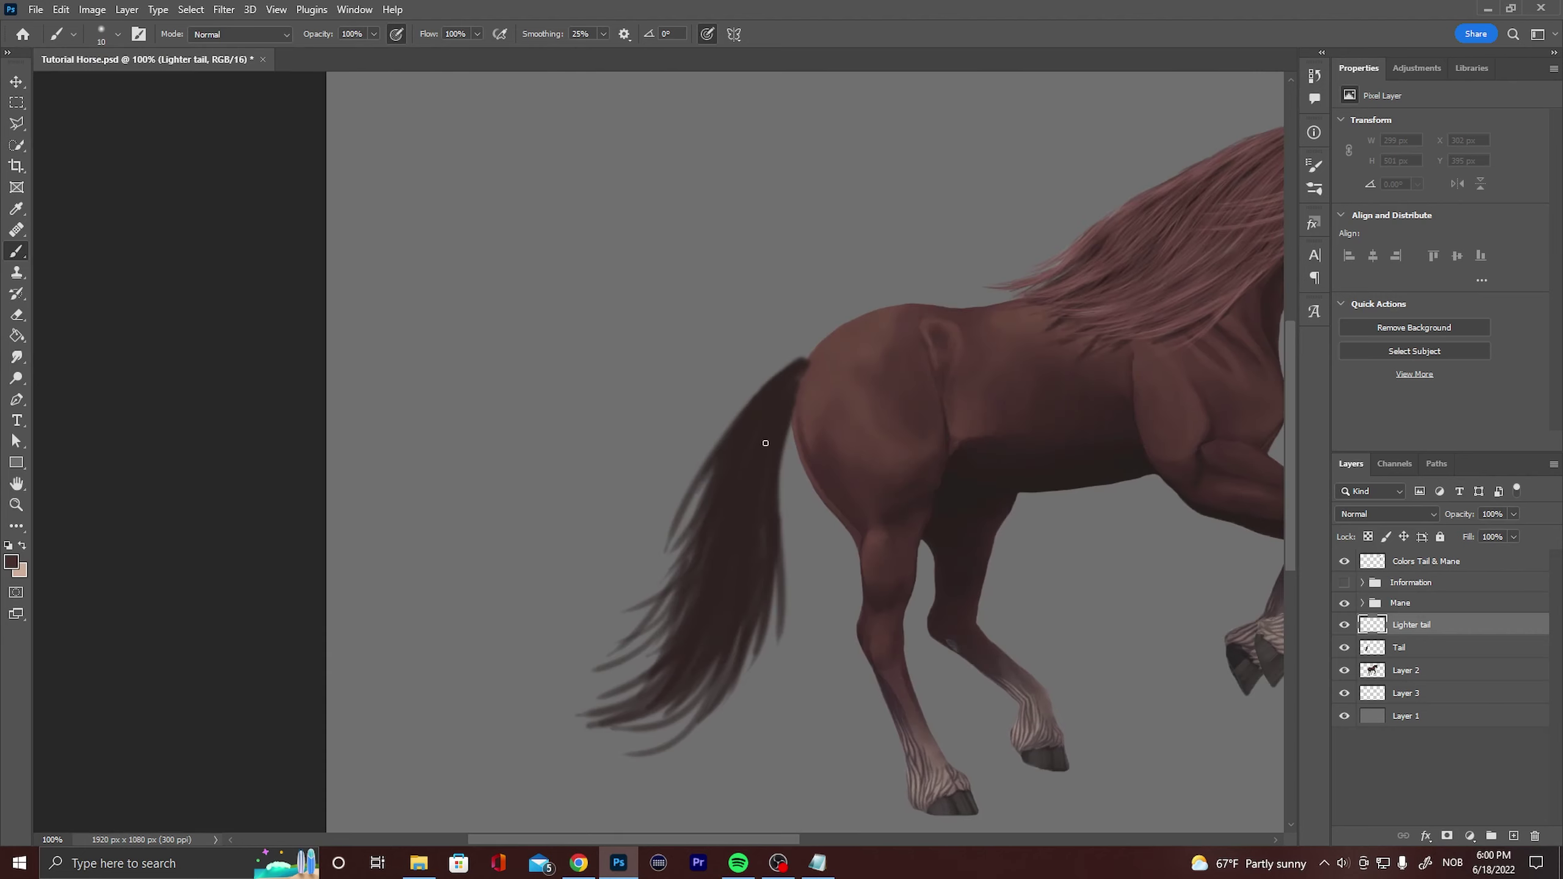
Paint the first lighter strands on the upper tail from its root, undoing the stroke that strays outside the outline.
{"action": "left_click_drag", "start_coordinate": [802, 366], "coordinate": [684, 493]}
{"action": "left_click_drag", "start_coordinate": [714, 449], "coordinate": [645, 548]}
{"action": "left_click", "coordinate": [60, 9]}
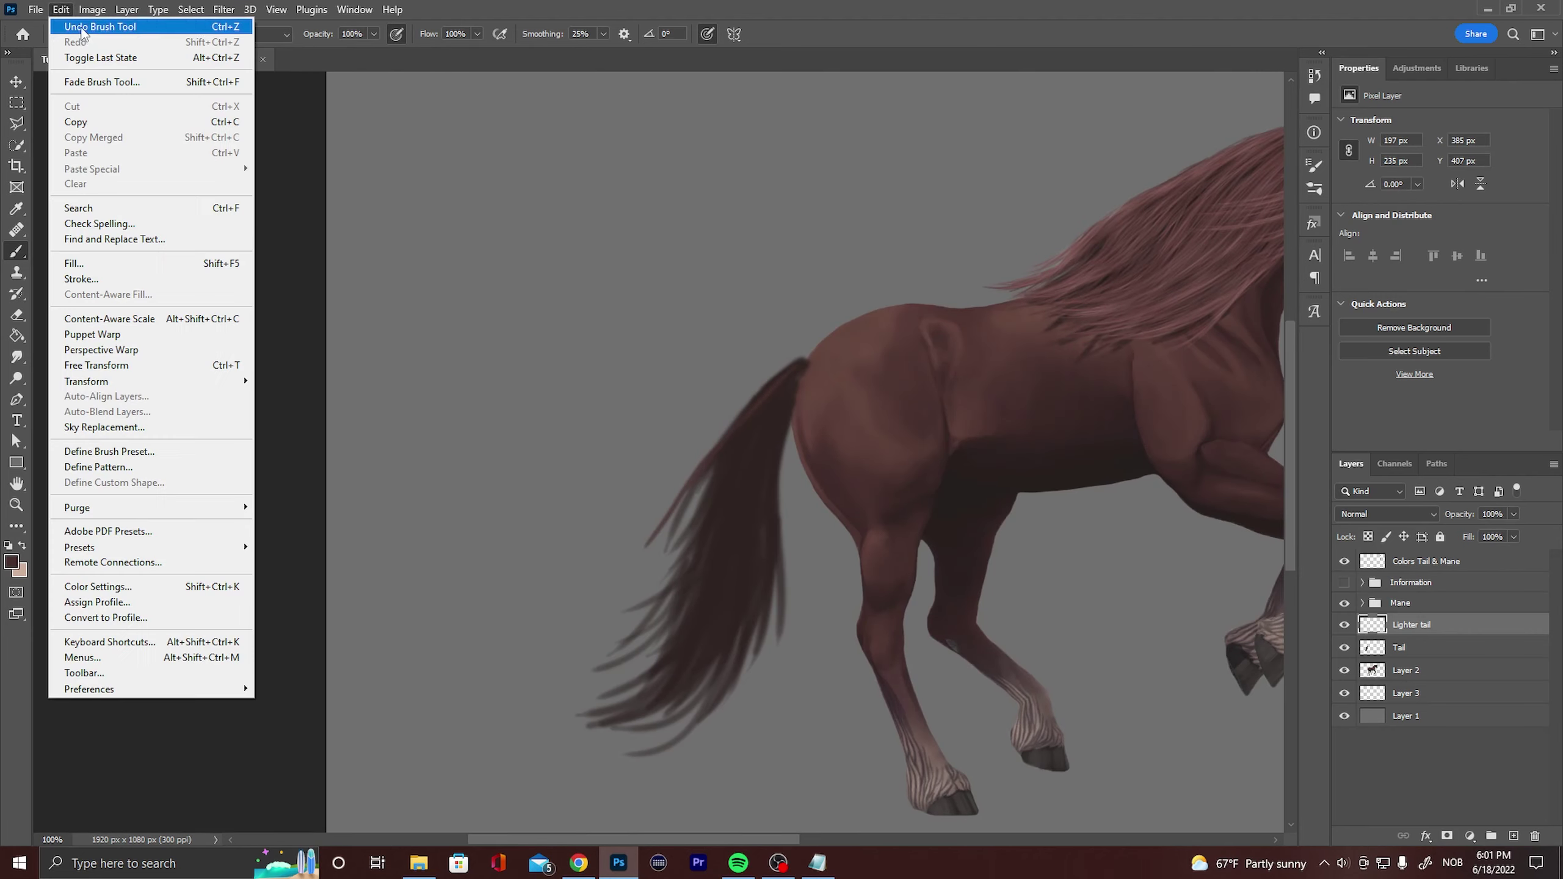
{"action": "left_click", "coordinate": [77, 26]}
{"action": "left_click_drag", "start_coordinate": [759, 391], "coordinate": [668, 557]}
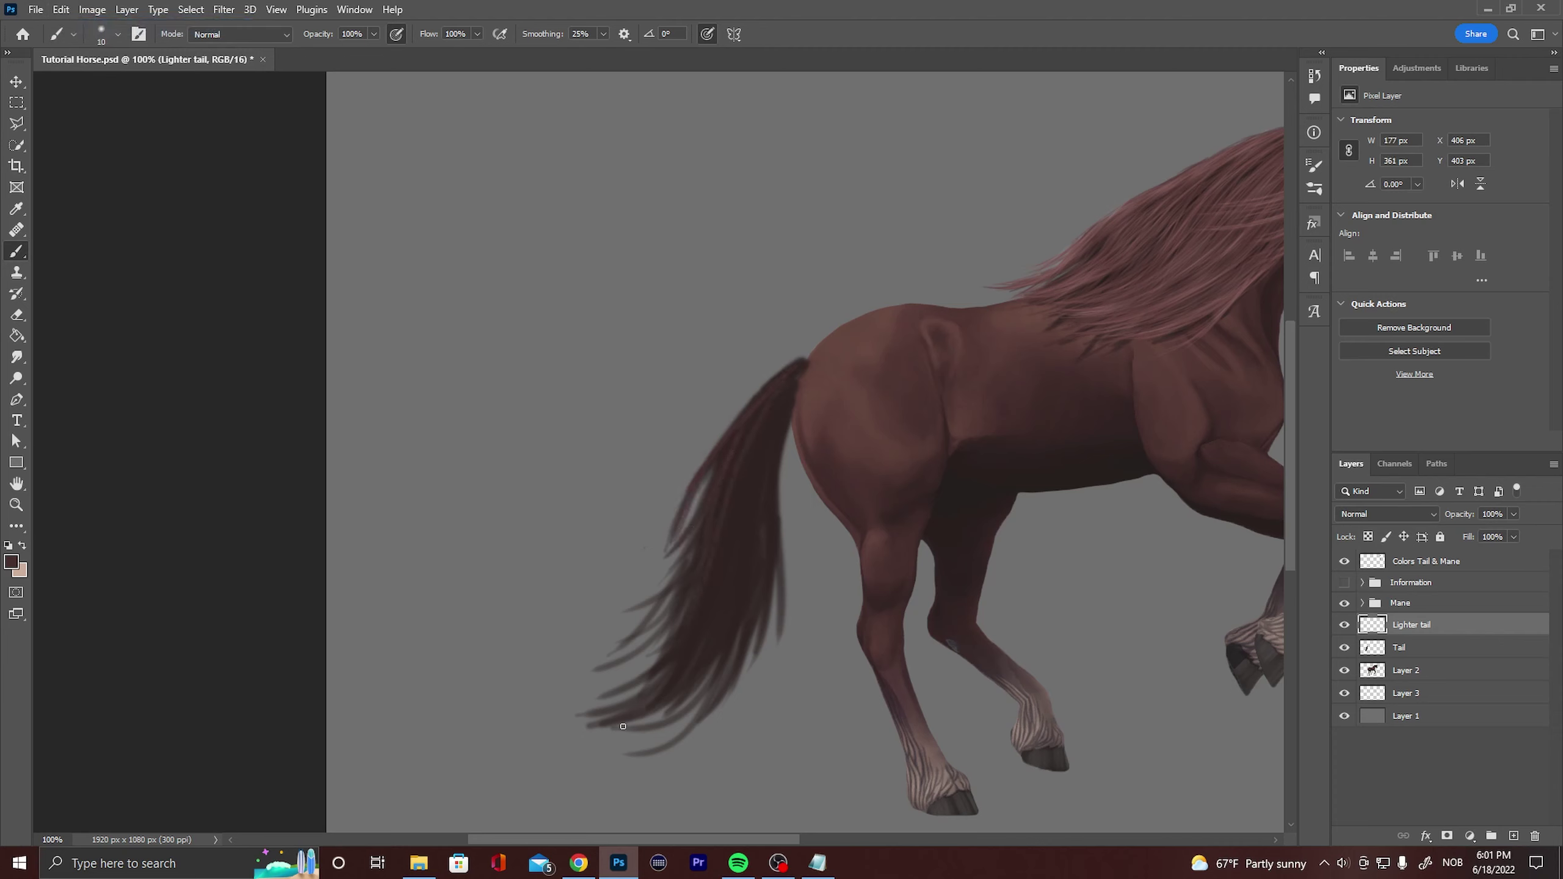
{"action": "left_click_drag", "start_coordinate": [623, 727], "coordinate": [610, 730]}
Paint long lighter strands through the full length of the tail down to its tips.
{"action": "left_click_drag", "start_coordinate": [800, 367], "coordinate": [609, 748]}
{"action": "left_click_drag", "start_coordinate": [726, 523], "coordinate": [612, 702]}
{"action": "left_click_drag", "start_coordinate": [709, 586], "coordinate": [588, 709]}
{"action": "mouse_move", "coordinate": [758, 457]}
{"action": "left_mouse_down"}
{"action": "mouse_move", "coordinate": [691, 666]}
{"action": "mouse_move", "coordinate": [646, 741]}
{"action": "left_mouse_up"}
{"action": "left_click_drag", "start_coordinate": [739, 481], "coordinate": [657, 750]}
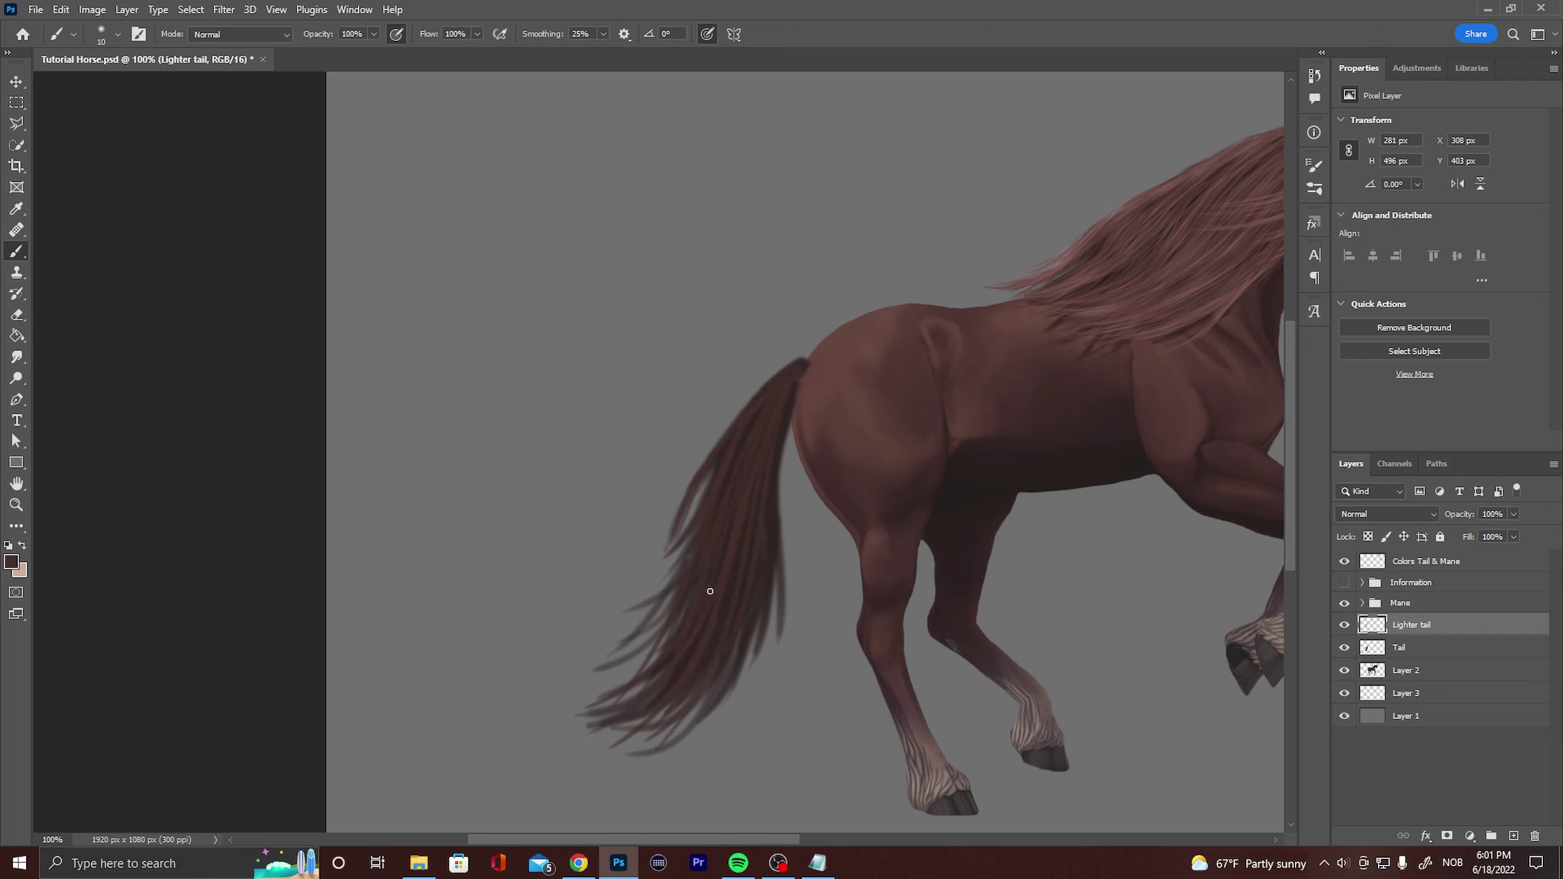
Add lighter strands at the tail's root, along its lower tips and down the inner edge.
{"action": "left_click_drag", "start_coordinate": [663, 637], "coordinate": [608, 689]}
{"action": "mouse_move", "coordinate": [783, 368]}
{"action": "left_mouse_down"}
{"action": "mouse_move", "coordinate": [738, 397]}
{"action": "mouse_move", "coordinate": [734, 421]}
{"action": "left_mouse_up"}
{"action": "left_click_drag", "start_coordinate": [766, 382], "coordinate": [729, 428]}
{"action": "mouse_move", "coordinate": [709, 713]}
{"action": "left_mouse_down"}
{"action": "mouse_move", "coordinate": [654, 766]}
{"action": "mouse_move", "coordinate": [589, 741]}
{"action": "left_mouse_up"}
{"action": "left_click_drag", "start_coordinate": [674, 591], "coordinate": [621, 660]}
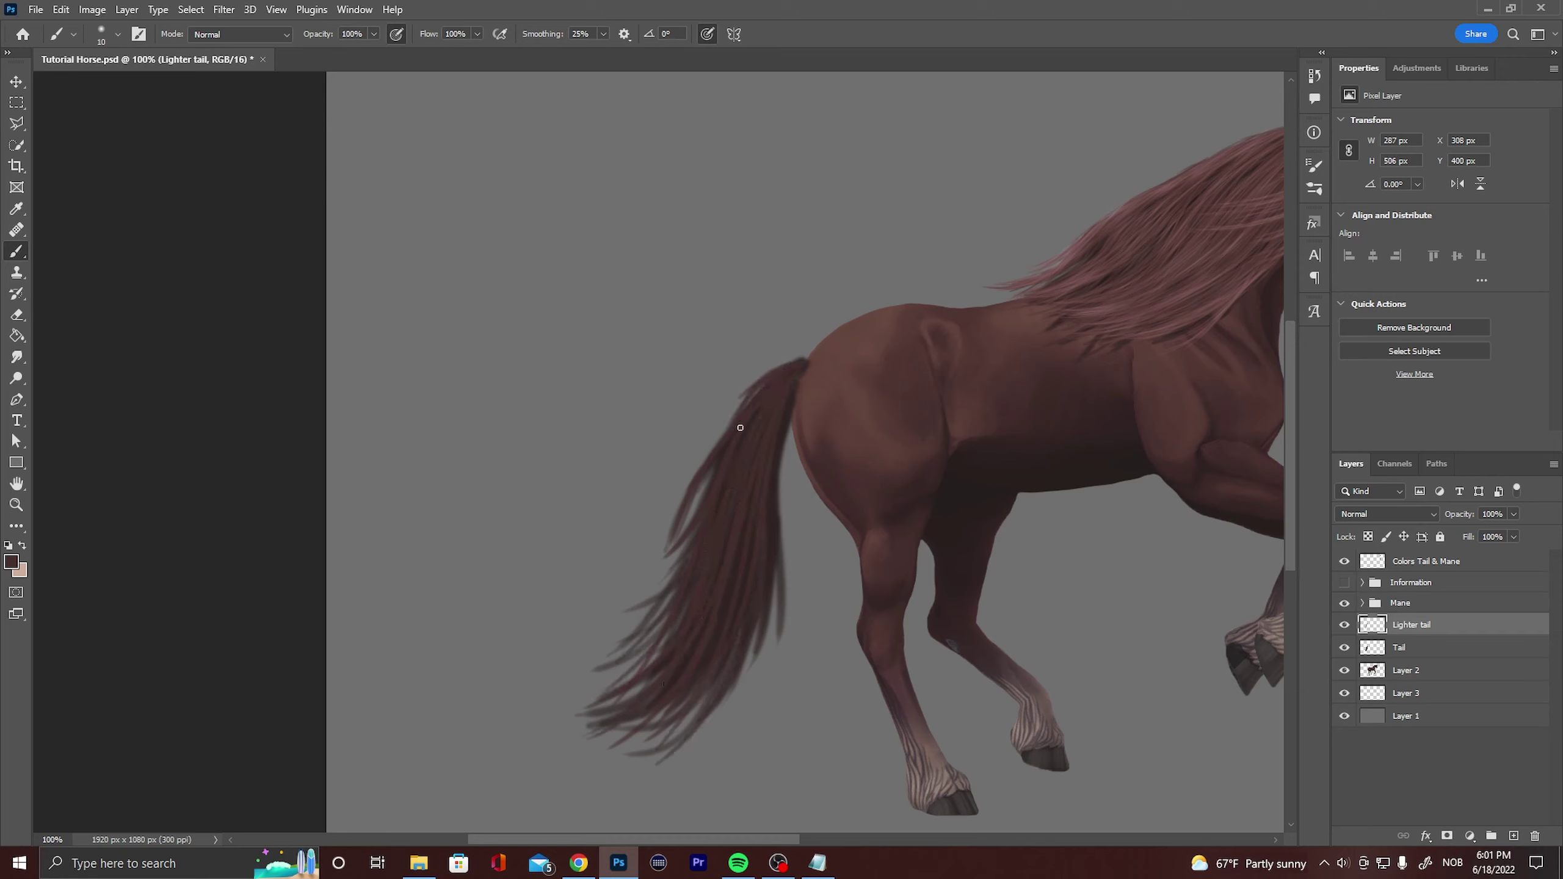
{"action": "left_click_drag", "start_coordinate": [787, 540], "coordinate": [774, 647]}
{"action": "left_click_drag", "start_coordinate": [781, 452], "coordinate": [783, 541]}
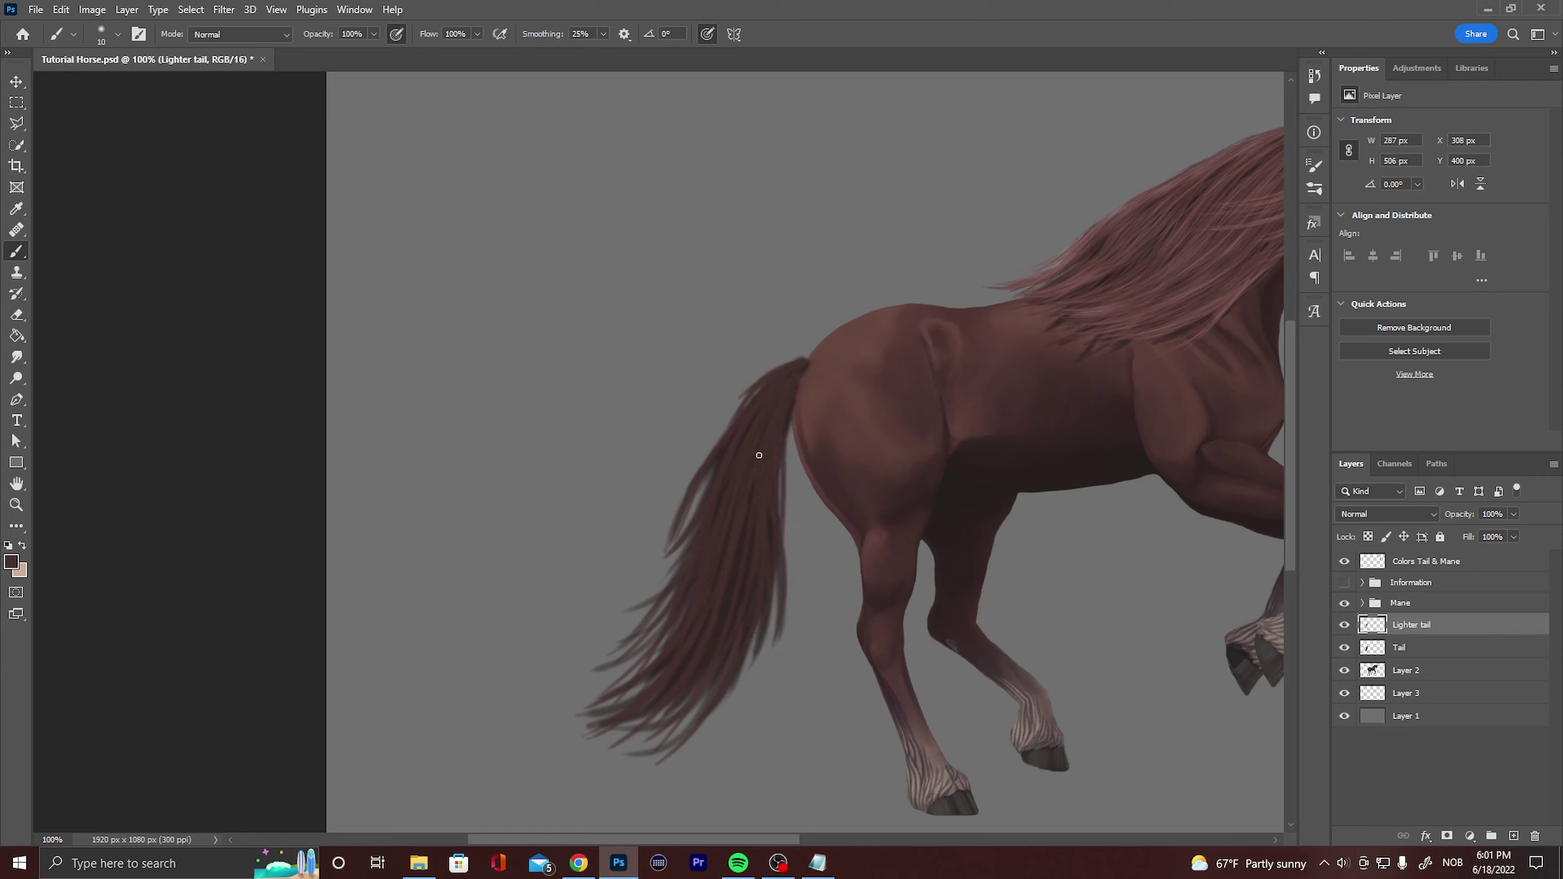
Paint short lighter strands along the outer edge of the tail and touch up its root.
{"action": "left_click_drag", "start_coordinate": [708, 475], "coordinate": [661, 565]}
{"action": "left_click_drag", "start_coordinate": [659, 636], "coordinate": [612, 682]}
{"action": "left_click_drag", "start_coordinate": [680, 563], "coordinate": [632, 631]}
{"action": "left_click_drag", "start_coordinate": [668, 597], "coordinate": [611, 647]}
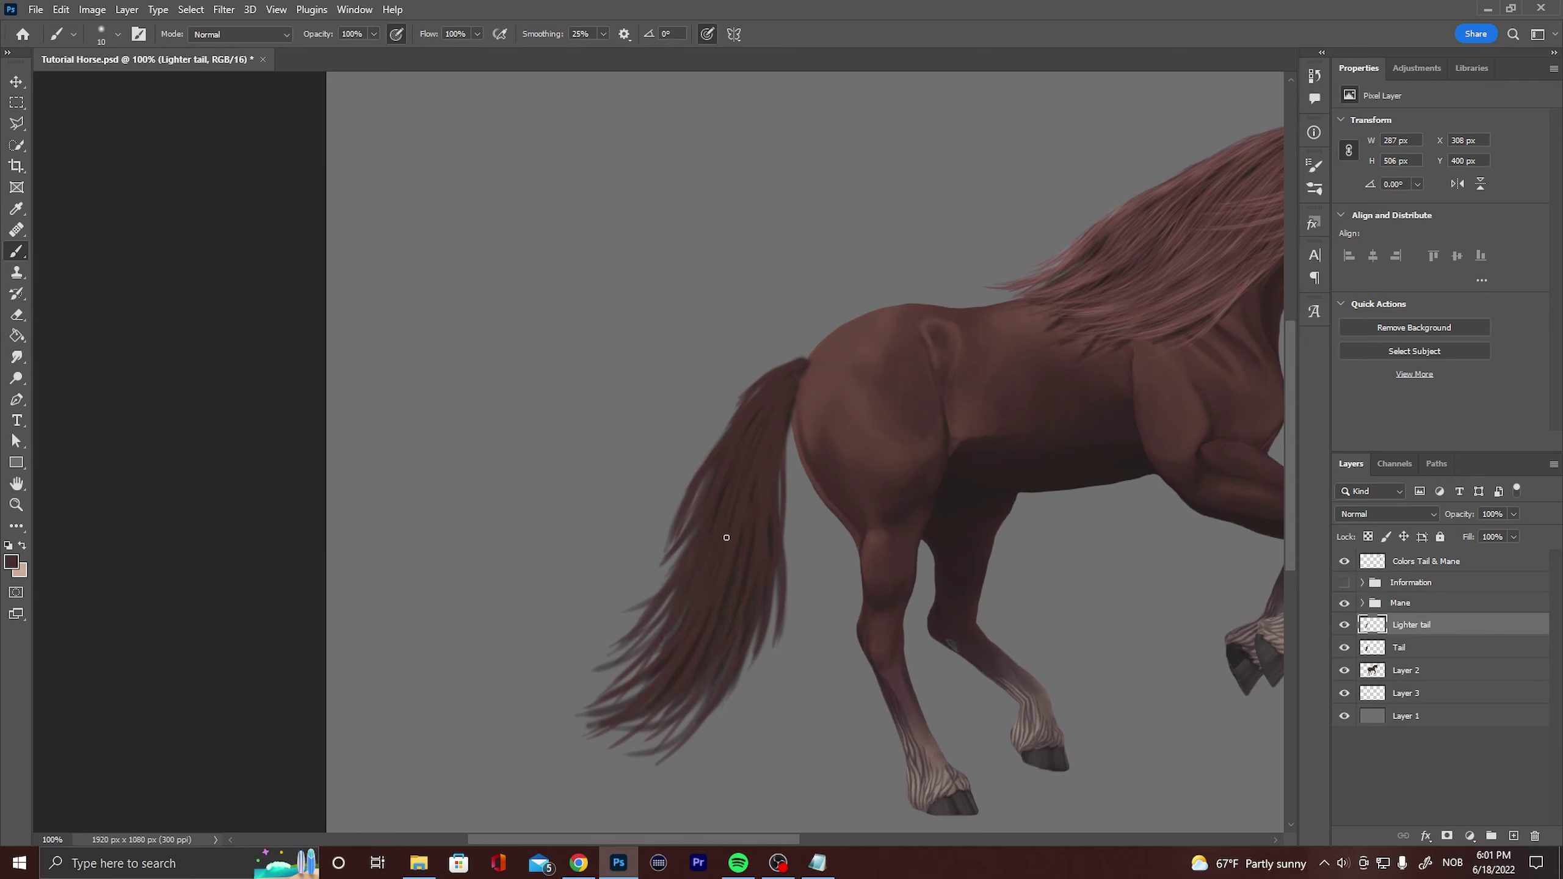
{"action": "left_click_drag", "start_coordinate": [685, 548], "coordinate": [629, 656]}
{"action": "left_click_drag", "start_coordinate": [646, 683], "coordinate": [624, 703]}
{"action": "left_click_drag", "start_coordinate": [783, 377], "coordinate": [758, 369]}
Create a new layer above "Lighter tail" and name it "New light tail".
{"action": "left_click_drag", "start_coordinate": [740, 837], "coordinate": [891, 837]}
{"action": "left_click", "coordinate": [1513, 835]}
{"action": "double_click", "coordinate": [1407, 624]}
{"action": "type", "text": "New light tail"}
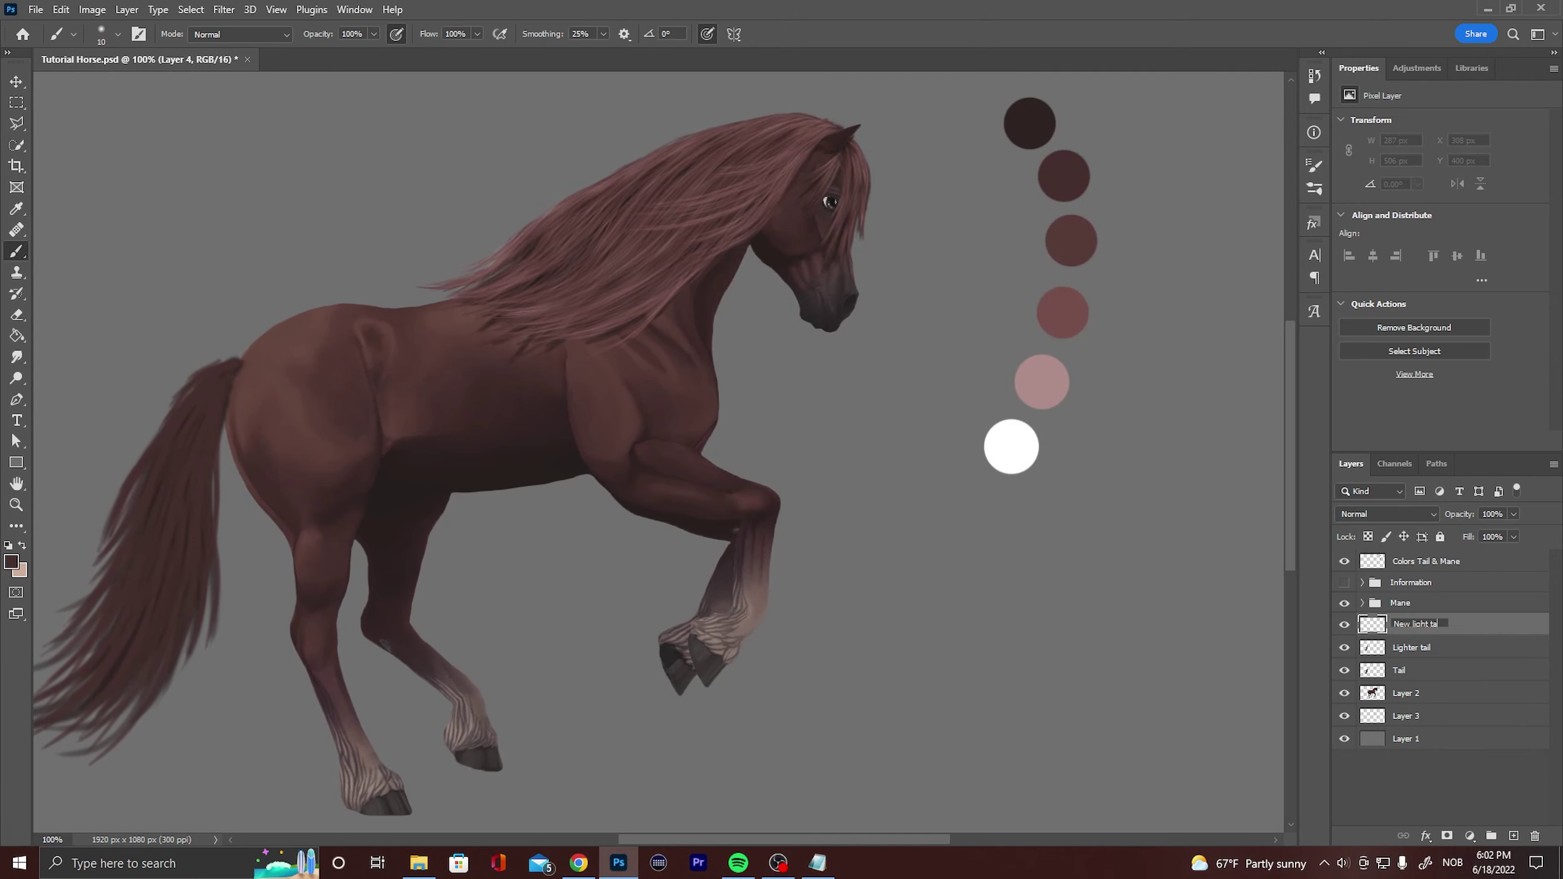
{"action": "key", "text": "Return"}
Set the foreground colour to the third-darkest swatch, #563a38, and the soft round brush to 8 px.
{"action": "left_click", "coordinate": [11, 562]}
{"action": "left_click", "coordinate": [1066, 310]}
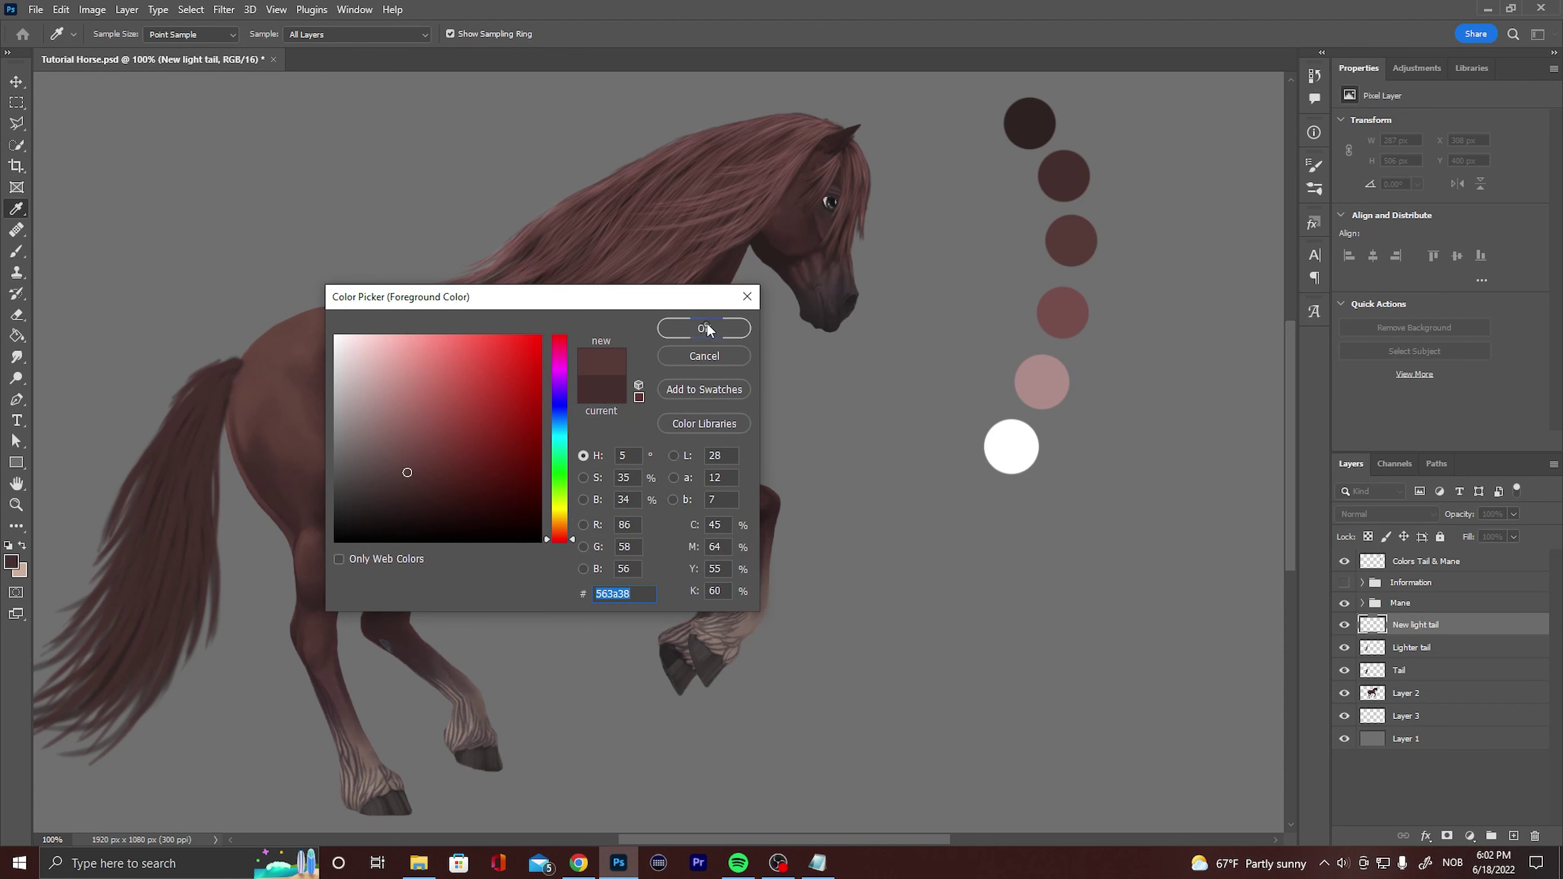
{"action": "left_click", "coordinate": [706, 328]}
{"action": "left_click", "coordinate": [116, 35]}
{"action": "left_click", "coordinate": [159, 65]}
{"action": "key", "text": "BackSpace"}
{"action": "key", "text": "Delete"}
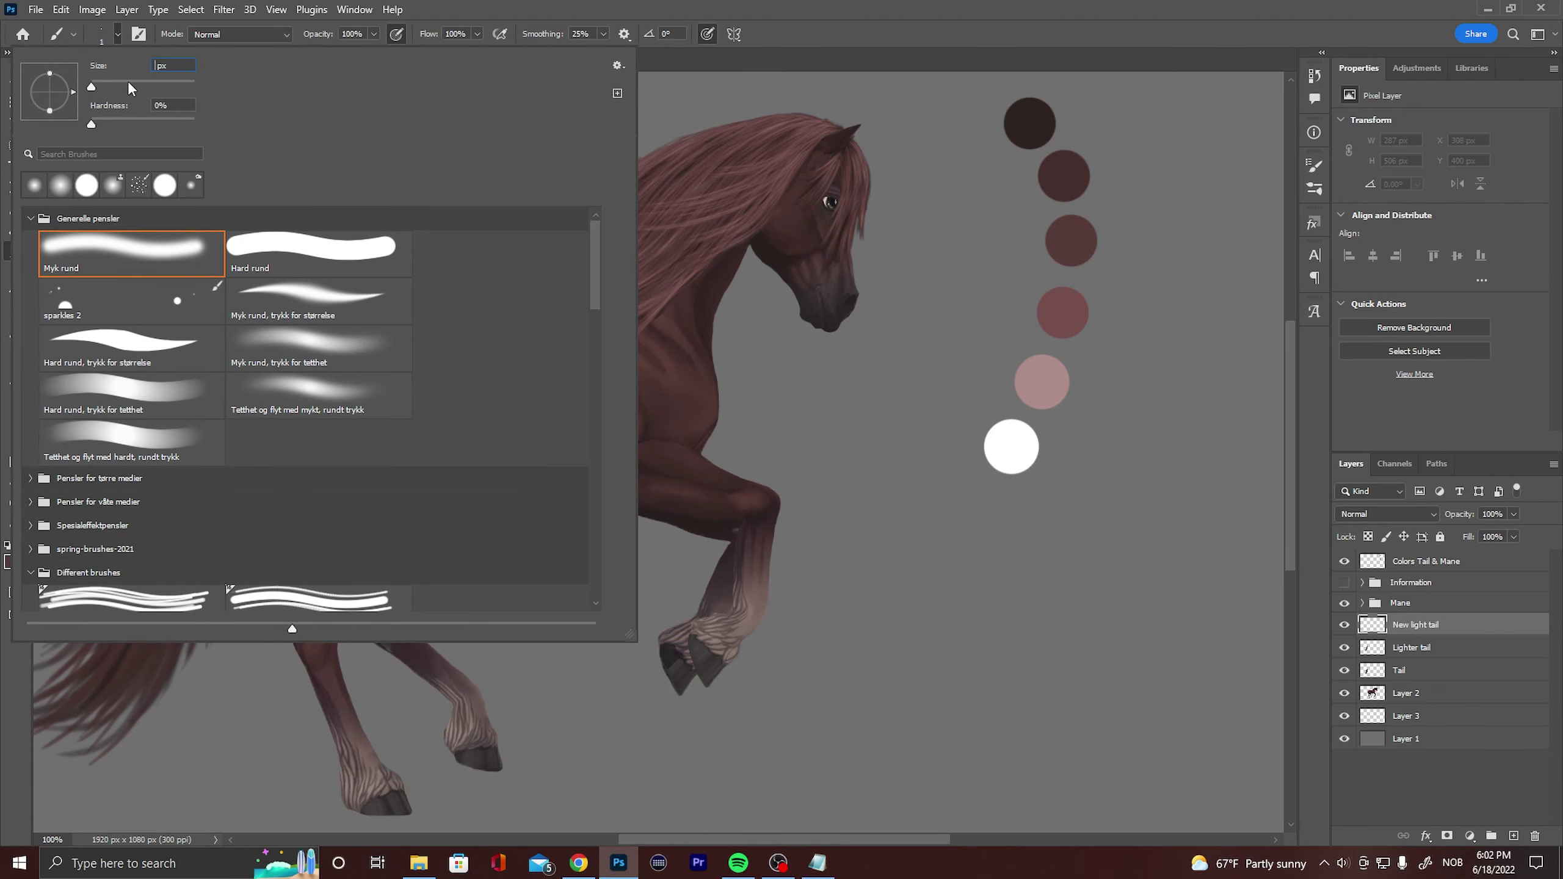
{"action": "type", "text": "8"}
{"action": "key", "text": "Return"}
Paint long mid-brown strands from the tail's root down its centre, inner edge and lower tips.
{"action": "left_click_drag", "start_coordinate": [787, 839], "coordinate": [709, 840]}
{"action": "mouse_move", "coordinate": [511, 377]}
{"action": "left_mouse_down"}
{"action": "mouse_move", "coordinate": [406, 514]}
{"action": "mouse_move", "coordinate": [388, 591]}
{"action": "left_mouse_up"}
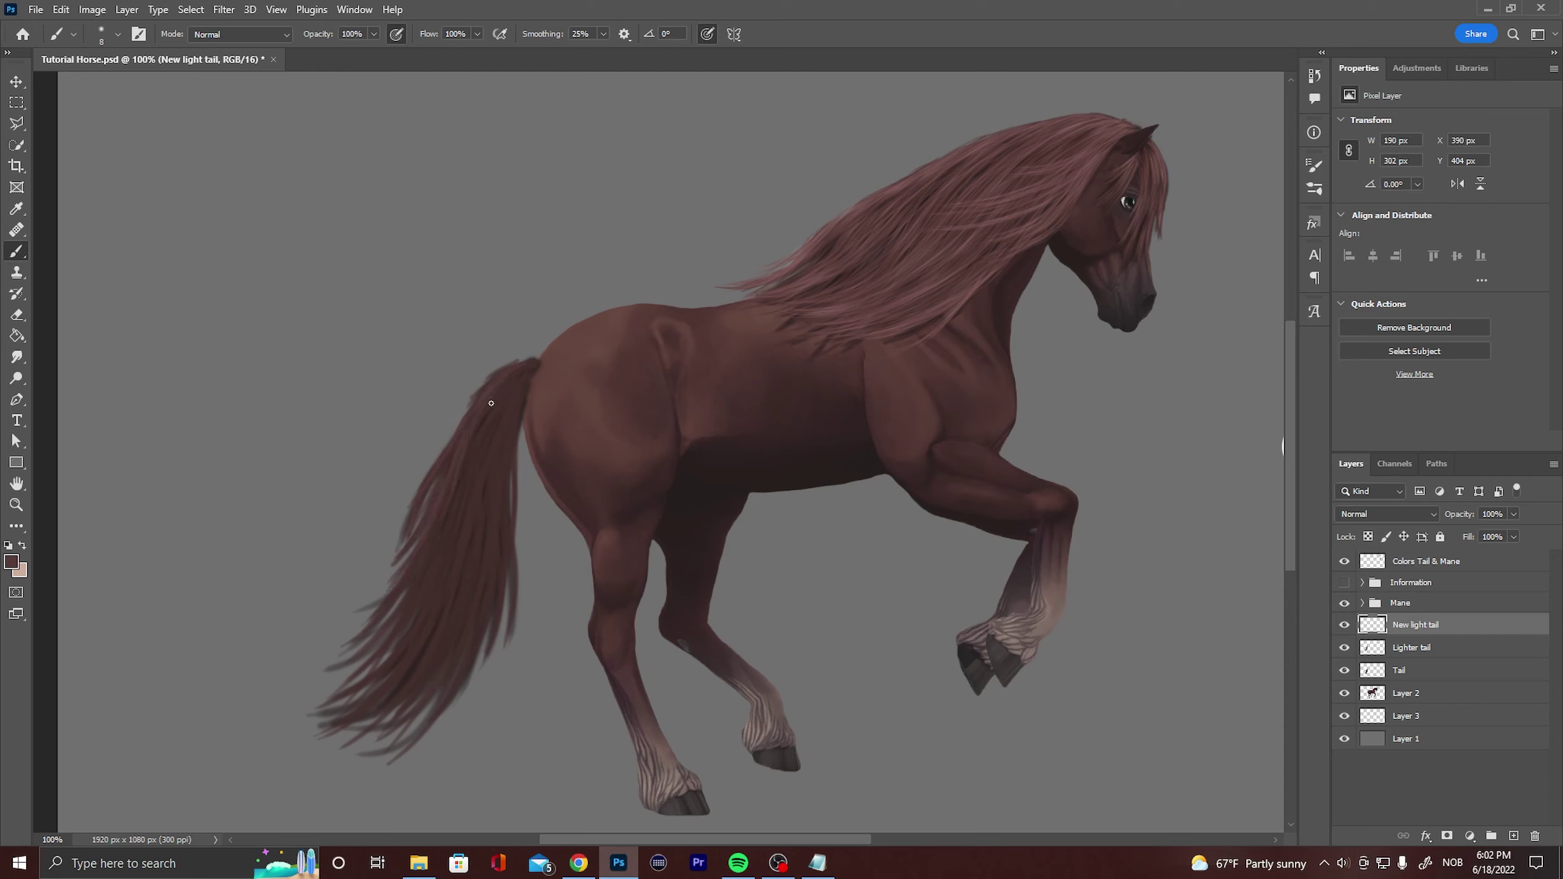
{"action": "mouse_move", "coordinate": [492, 407]}
{"action": "left_mouse_down"}
{"action": "mouse_move", "coordinate": [442, 560]}
{"action": "mouse_move", "coordinate": [437, 657]}
{"action": "mouse_move", "coordinate": [361, 730]}
{"action": "left_mouse_up"}
{"action": "mouse_move", "coordinate": [524, 373]}
{"action": "left_mouse_down"}
{"action": "mouse_move", "coordinate": [483, 487]}
{"action": "mouse_move", "coordinate": [476, 619]}
{"action": "left_mouse_up"}
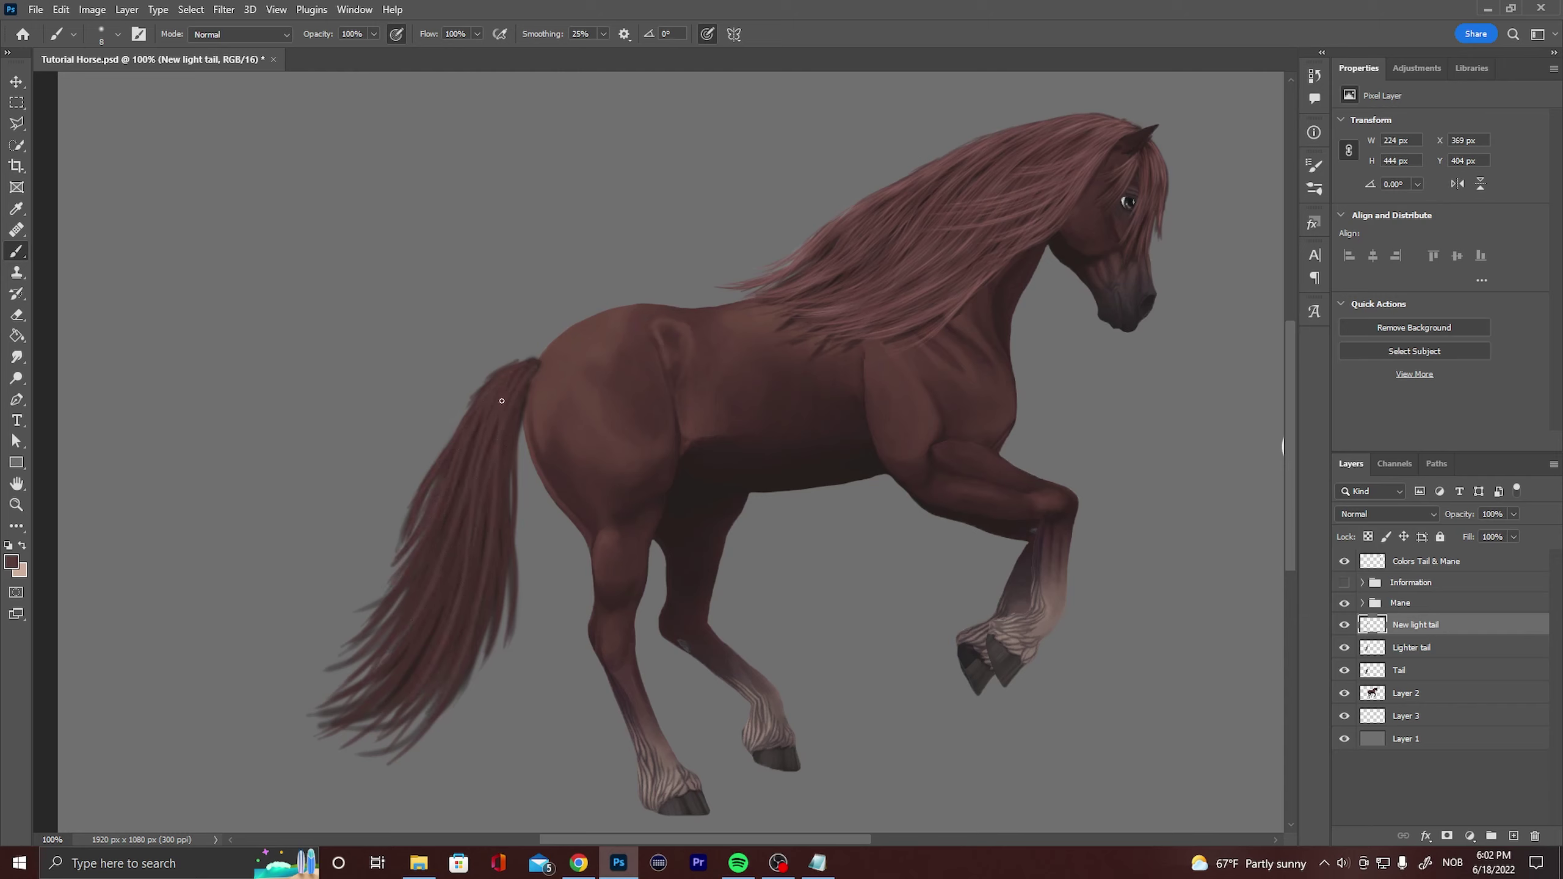
{"action": "mouse_move", "coordinate": [500, 401]}
{"action": "left_mouse_down"}
{"action": "mouse_move", "coordinate": [493, 609]}
{"action": "mouse_move", "coordinate": [509, 655]}
{"action": "left_mouse_up"}
{"action": "left_click_drag", "start_coordinate": [477, 495], "coordinate": [433, 600]}
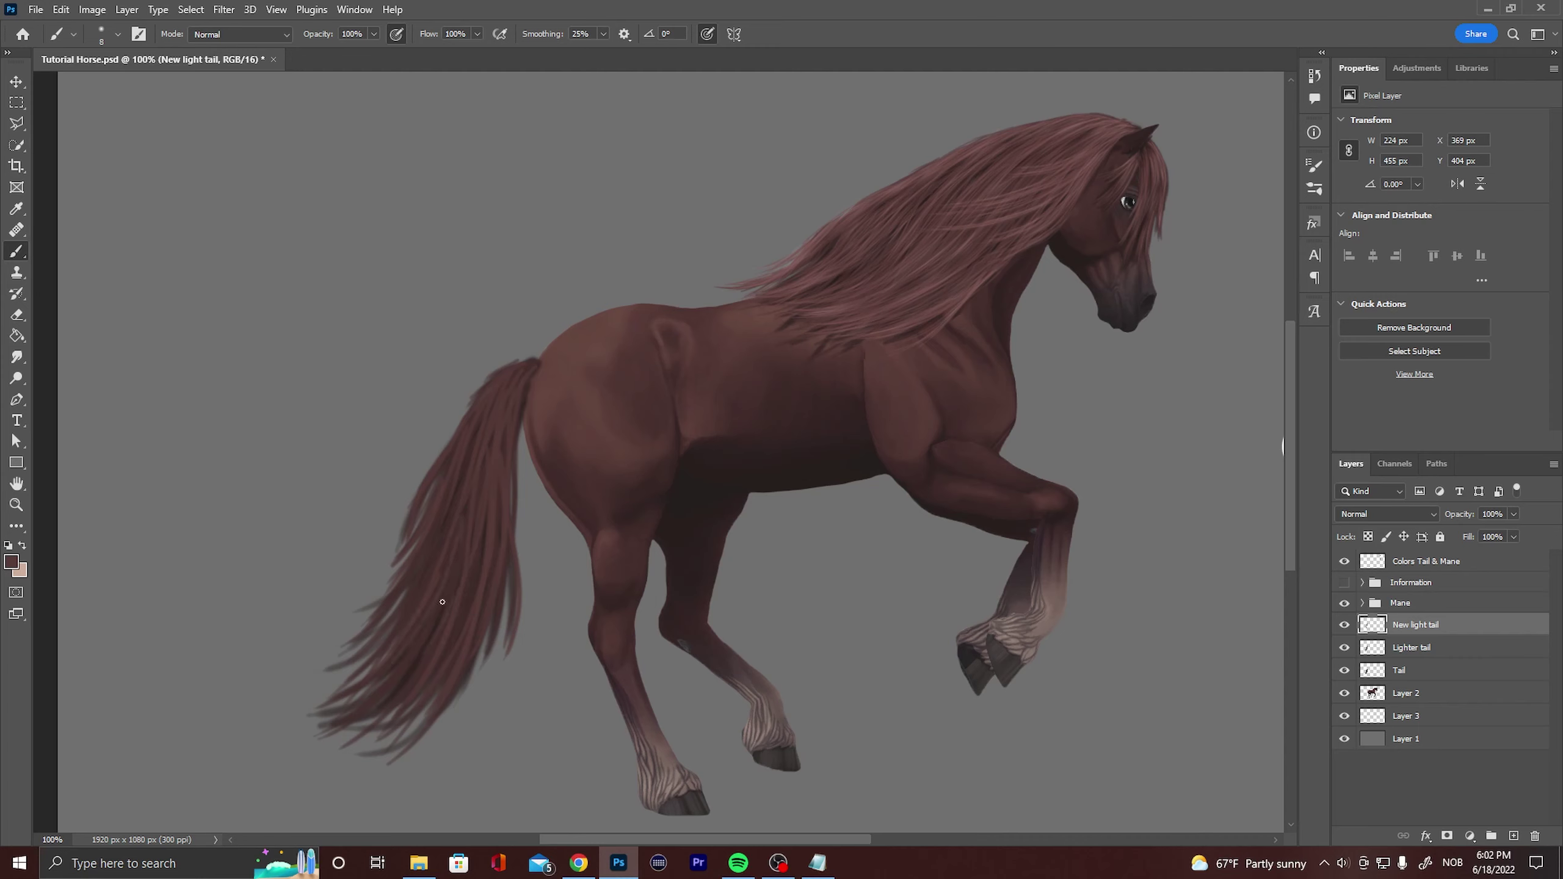
Add more mid-brown strands at the tail's root, upper outer edge and lower half, undoing one misplaced inner-edge stroke.
{"action": "left_click_drag", "start_coordinate": [467, 449], "coordinate": [456, 511]}
{"action": "left_click_drag", "start_coordinate": [534, 356], "coordinate": [434, 463]}
{"action": "mouse_move", "coordinate": [468, 564]}
{"action": "left_mouse_down"}
{"action": "mouse_move", "coordinate": [446, 653]}
{"action": "mouse_move", "coordinate": [382, 708]}
{"action": "left_mouse_up"}
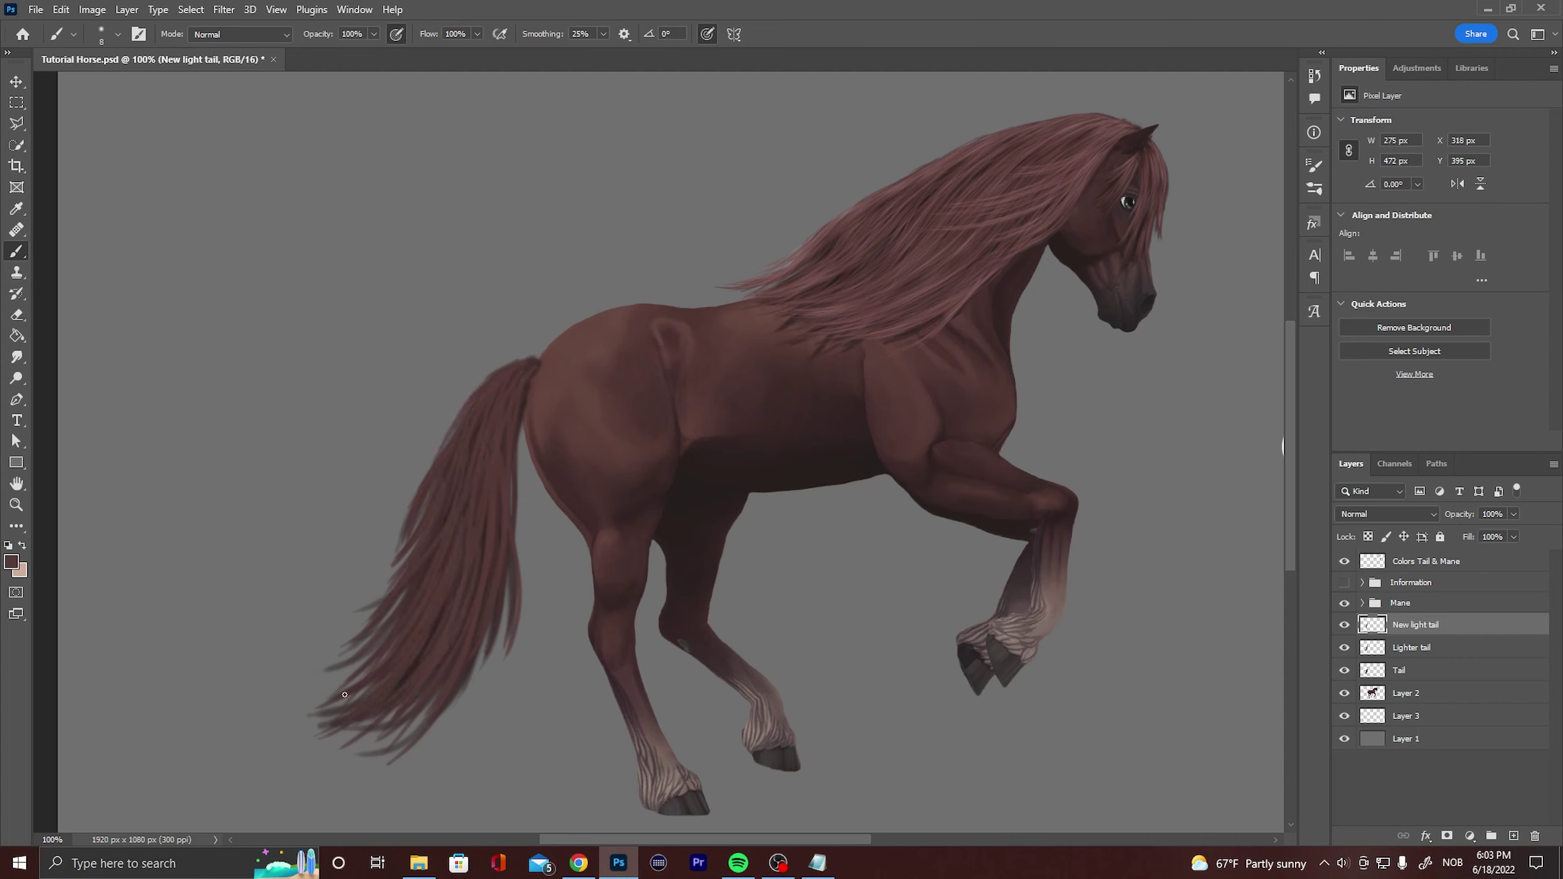
{"action": "left_click_drag", "start_coordinate": [500, 501], "coordinate": [486, 664]}
{"action": "key", "text": "ctrl+z"}
{"action": "mouse_move", "coordinate": [481, 384]}
{"action": "left_mouse_down"}
{"action": "mouse_move", "coordinate": [418, 447]}
{"action": "mouse_move", "coordinate": [423, 491]}
{"action": "left_mouse_up"}
{"action": "left_click_drag", "start_coordinate": [355, 644], "coordinate": [330, 678]}
{"action": "left_click_drag", "start_coordinate": [528, 357], "coordinate": [492, 367]}
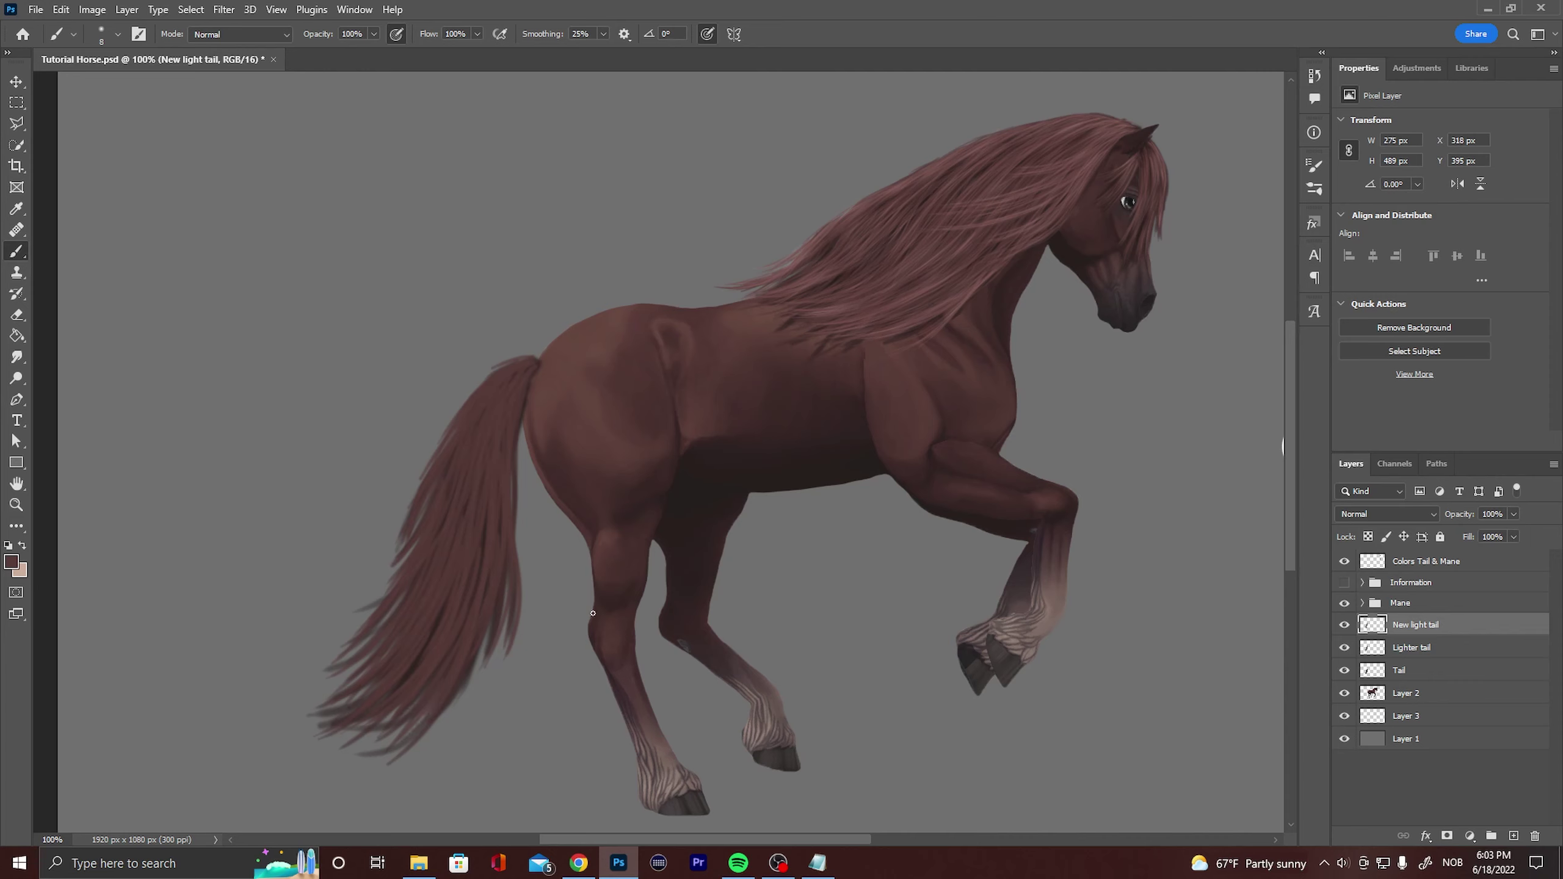
Paint short mid-brown strands flicking outward along the tail's outer edge down to the tips.
{"action": "mouse_move", "coordinate": [426, 470]}
{"action": "left_mouse_down"}
{"action": "mouse_move", "coordinate": [387, 503]}
{"action": "mouse_move", "coordinate": [417, 466]}
{"action": "left_mouse_up"}
{"action": "left_click_drag", "start_coordinate": [417, 490], "coordinate": [380, 559]}
{"action": "left_click_drag", "start_coordinate": [417, 543], "coordinate": [368, 590]}
{"action": "left_click_drag", "start_coordinate": [352, 643], "coordinate": [320, 655]}
{"action": "left_click_drag", "start_coordinate": [379, 607], "coordinate": [317, 635]}
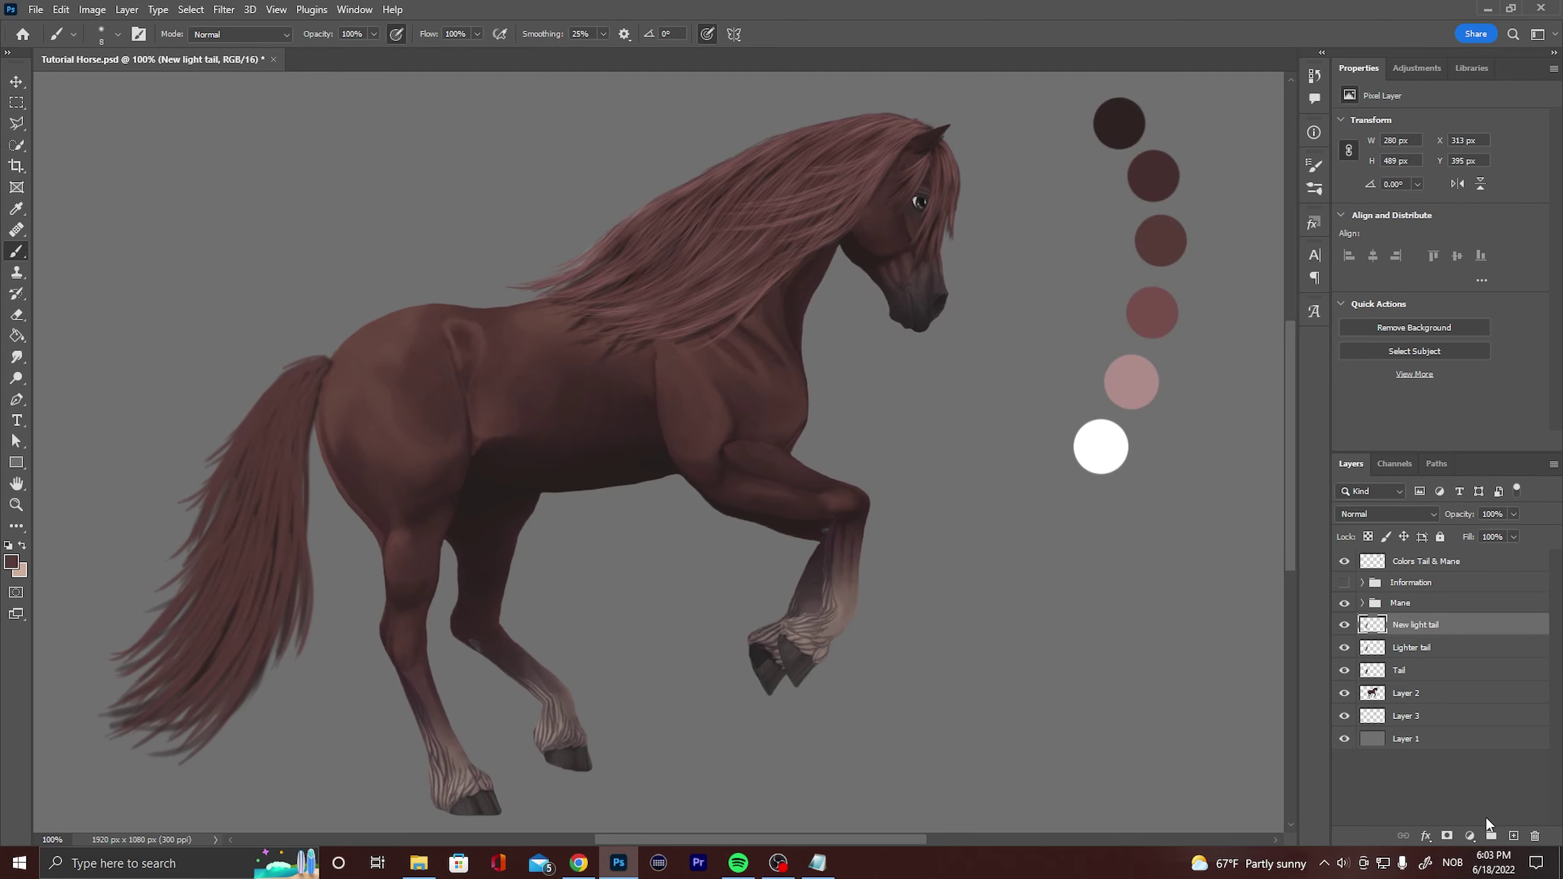
Create a new layer above "New light tail" and name it "Lighther tail".
{"action": "left_click", "coordinate": [1408, 625]}
{"action": "double_click", "coordinate": [1407, 625]}
{"action": "type", "text": "Lighther tail"}
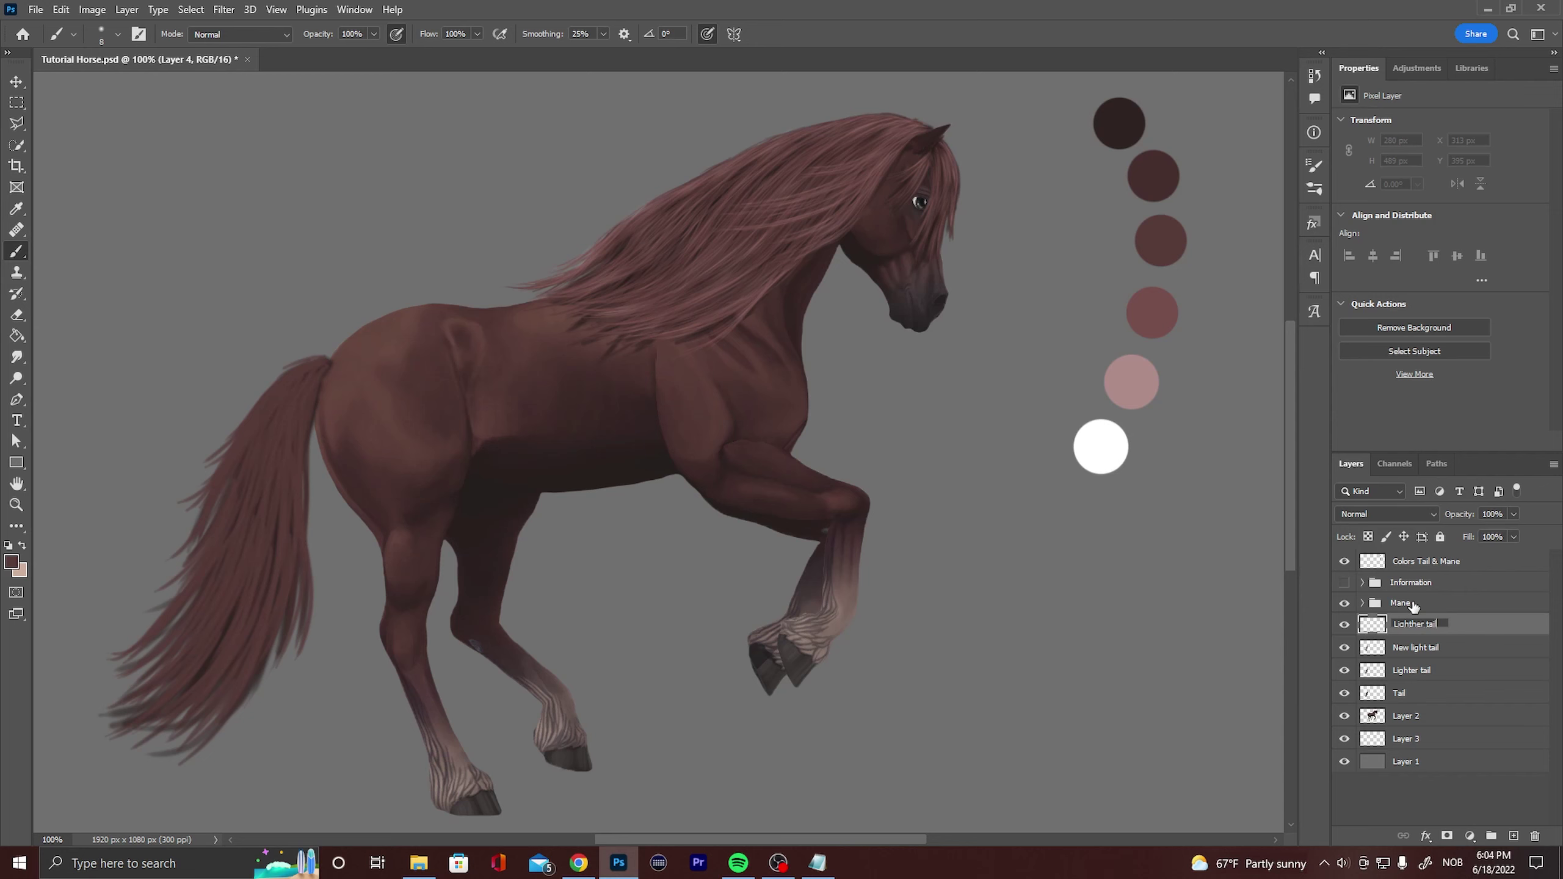
{"action": "key", "text": "Return"}
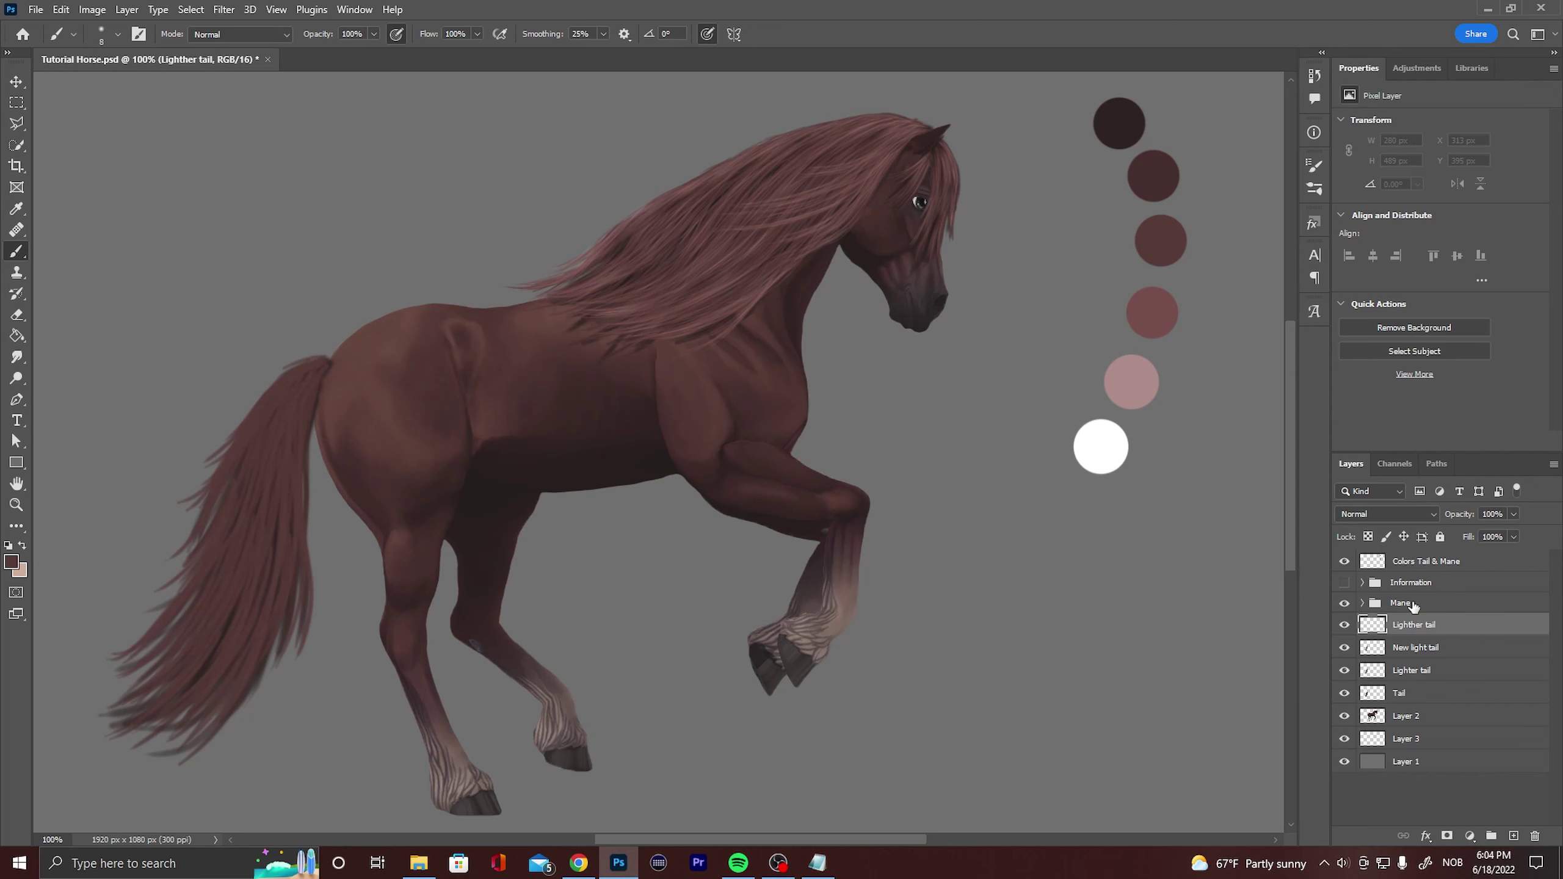
Set the foreground colour to the reddish tone of the fourth-darkest swatch and the soft round brush to 4 px.
{"action": "left_click", "coordinate": [11, 561]}
{"action": "left_click", "coordinate": [686, 331]}
{"action": "left_click", "coordinate": [117, 34]}
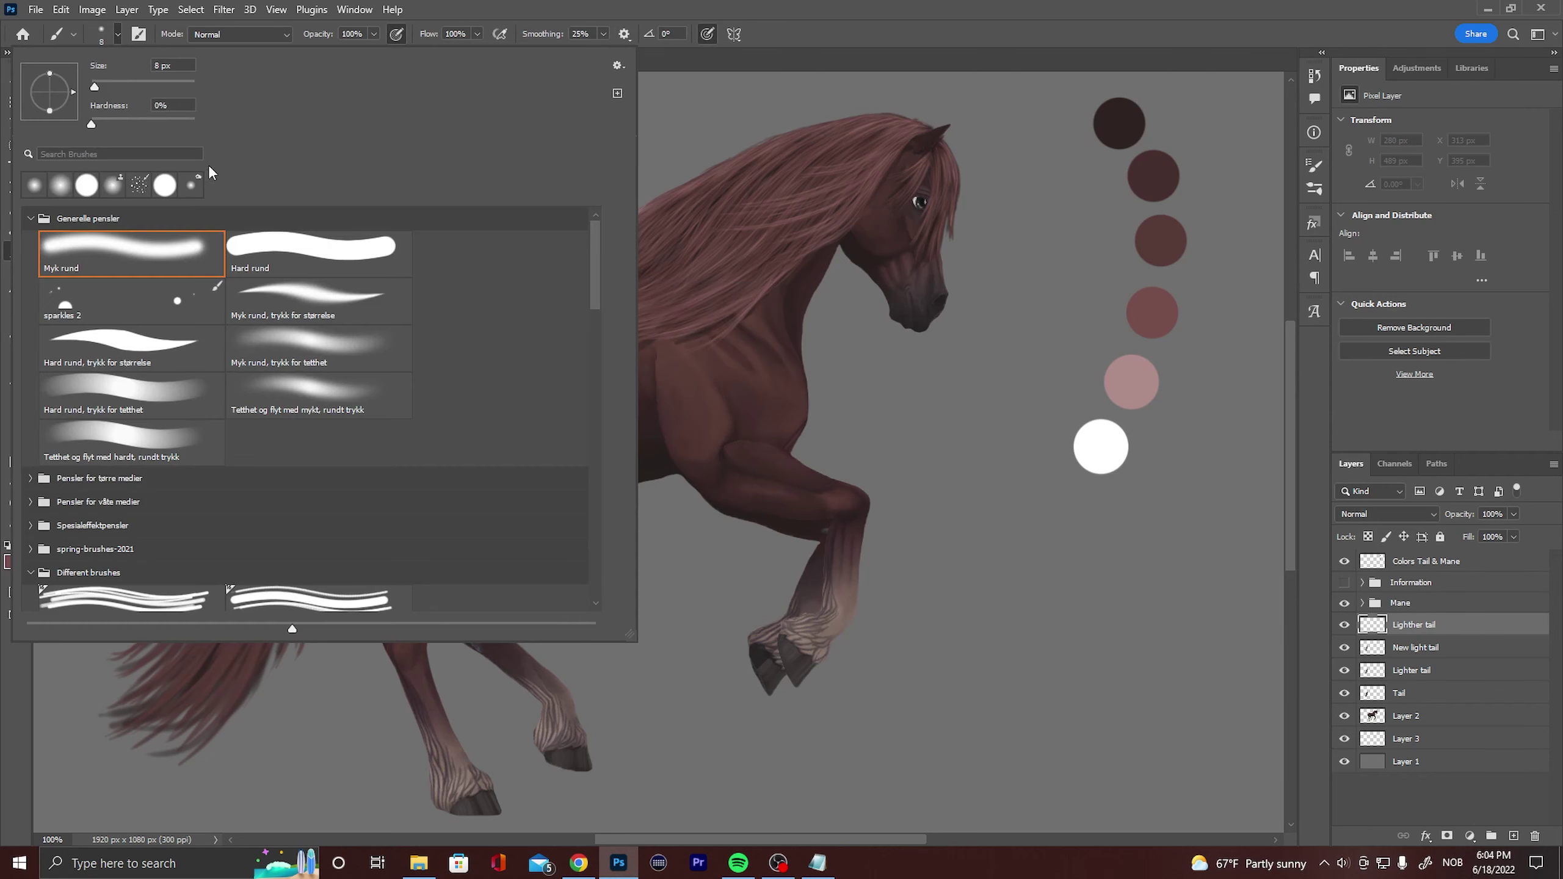
{"action": "left_click", "coordinate": [172, 64]}
{"action": "type", "text": "4"}
{"action": "key", "text": "Return"}
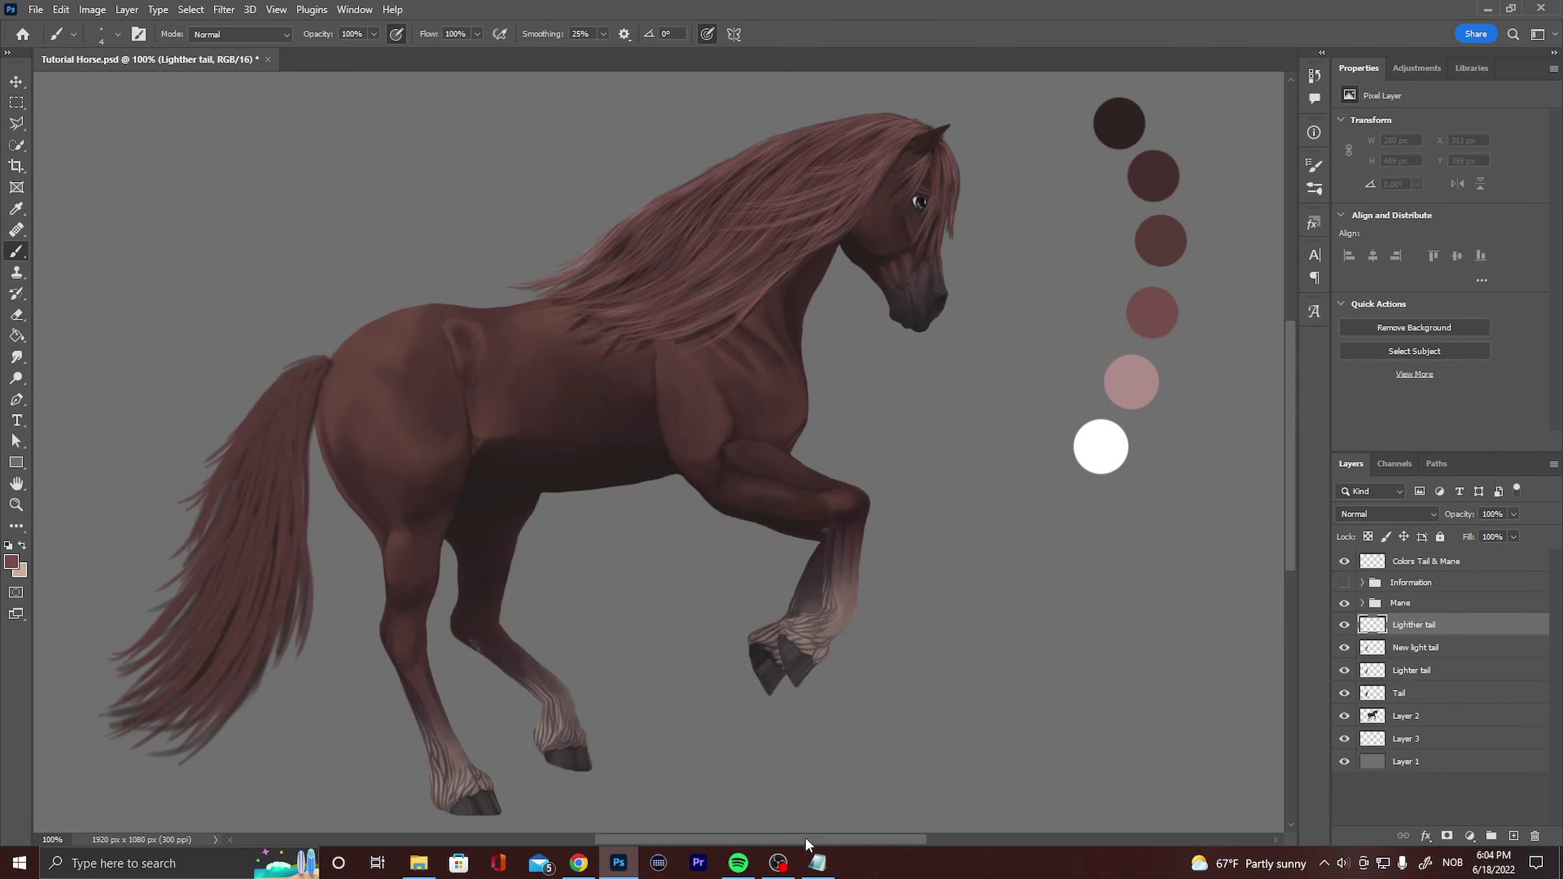
Paint thin reddish strands down the upper and outer part of the tail, undoing and redoing the first stroke.
{"action": "left_click_drag", "start_coordinate": [806, 839], "coordinate": [712, 838]}
{"action": "left_click_drag", "start_coordinate": [672, 365], "coordinate": [521, 530]}
{"action": "key", "text": "ctrl+z"}
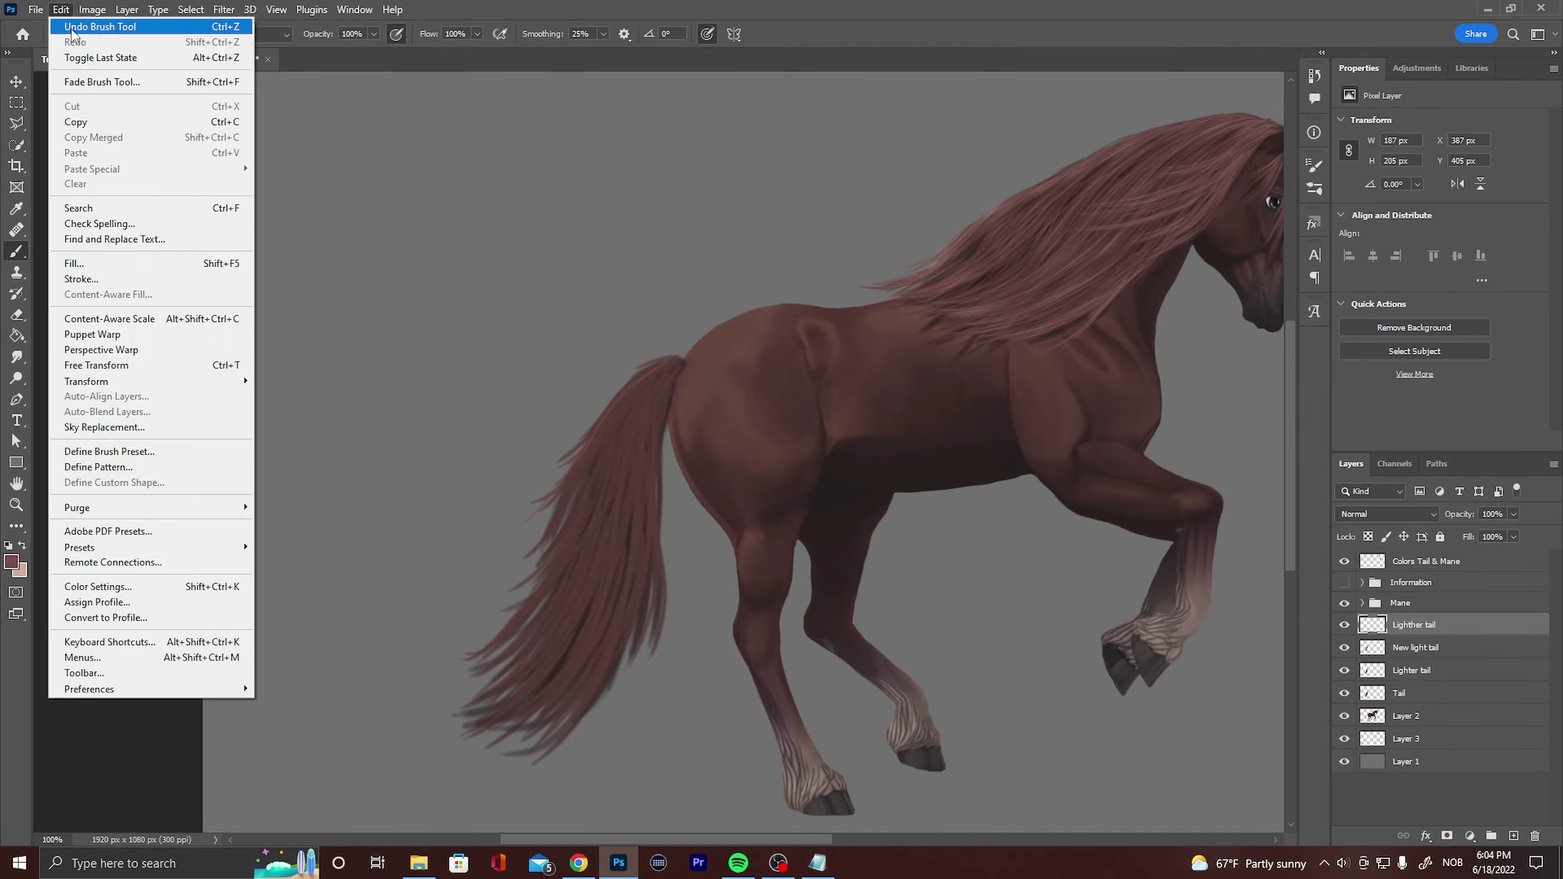
{"action": "left_click_drag", "start_coordinate": [591, 457], "coordinate": [551, 575]}
{"action": "left_click_drag", "start_coordinate": [624, 437], "coordinate": [504, 639]}
{"action": "mouse_move", "coordinate": [596, 474]}
{"action": "left_mouse_down"}
{"action": "mouse_move", "coordinate": [557, 606]}
{"action": "mouse_move", "coordinate": [530, 631]}
{"action": "left_mouse_up"}
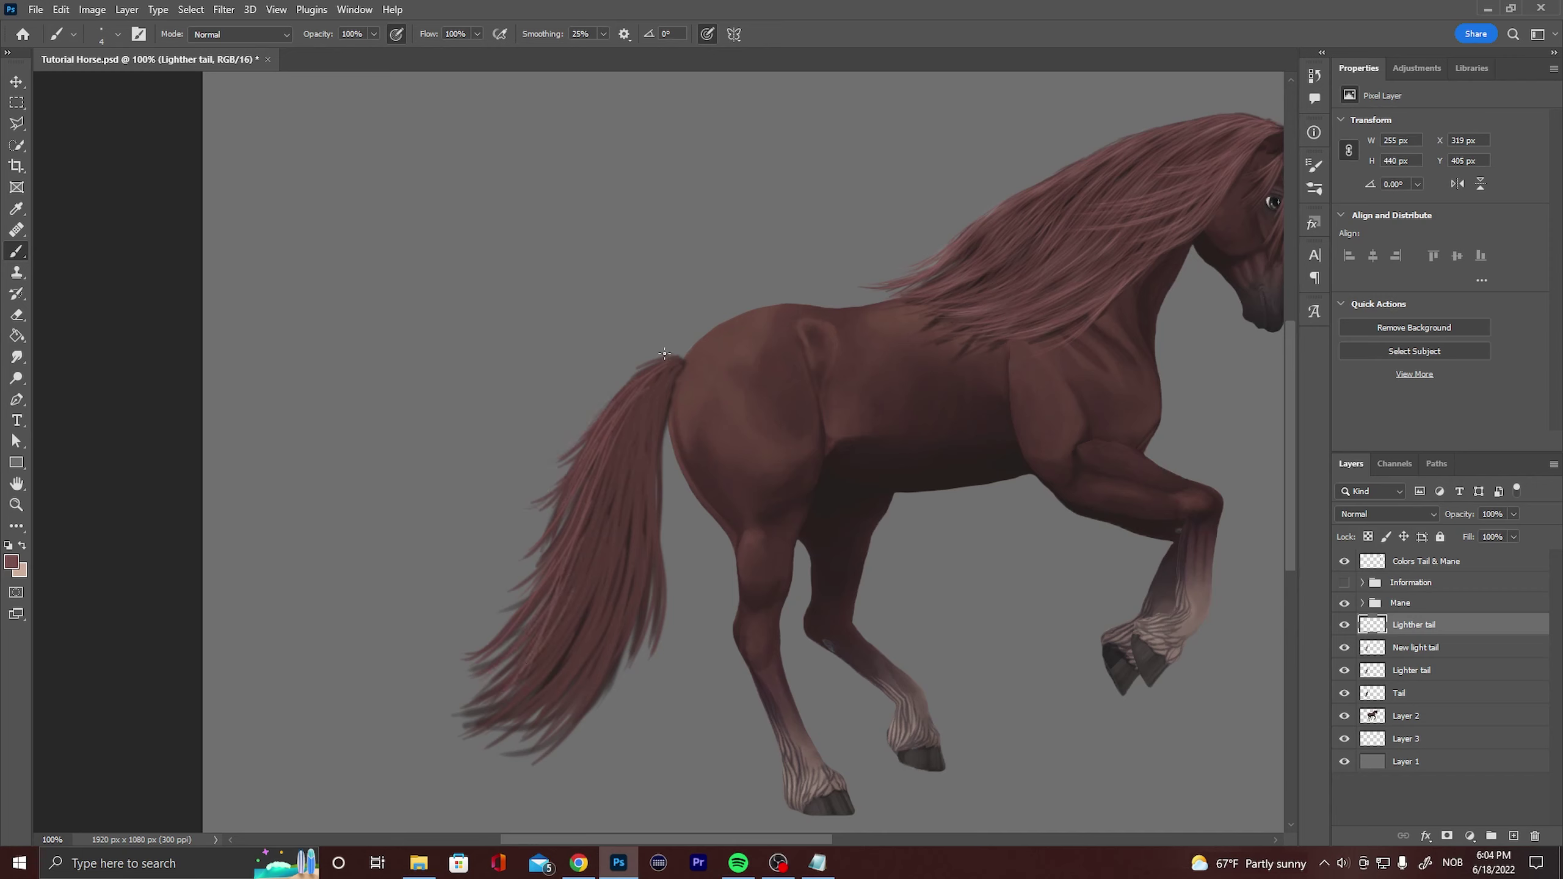
Add thin reddish strands through the middle of the tail and towards its lower tips.
{"action": "left_click_drag", "start_coordinate": [606, 472], "coordinate": [514, 702]}
{"action": "left_click_drag", "start_coordinate": [583, 575], "coordinate": [553, 646]}
{"action": "left_click_drag", "start_coordinate": [609, 513], "coordinate": [597, 541]}
{"action": "left_click_drag", "start_coordinate": [628, 447], "coordinate": [606, 508]}
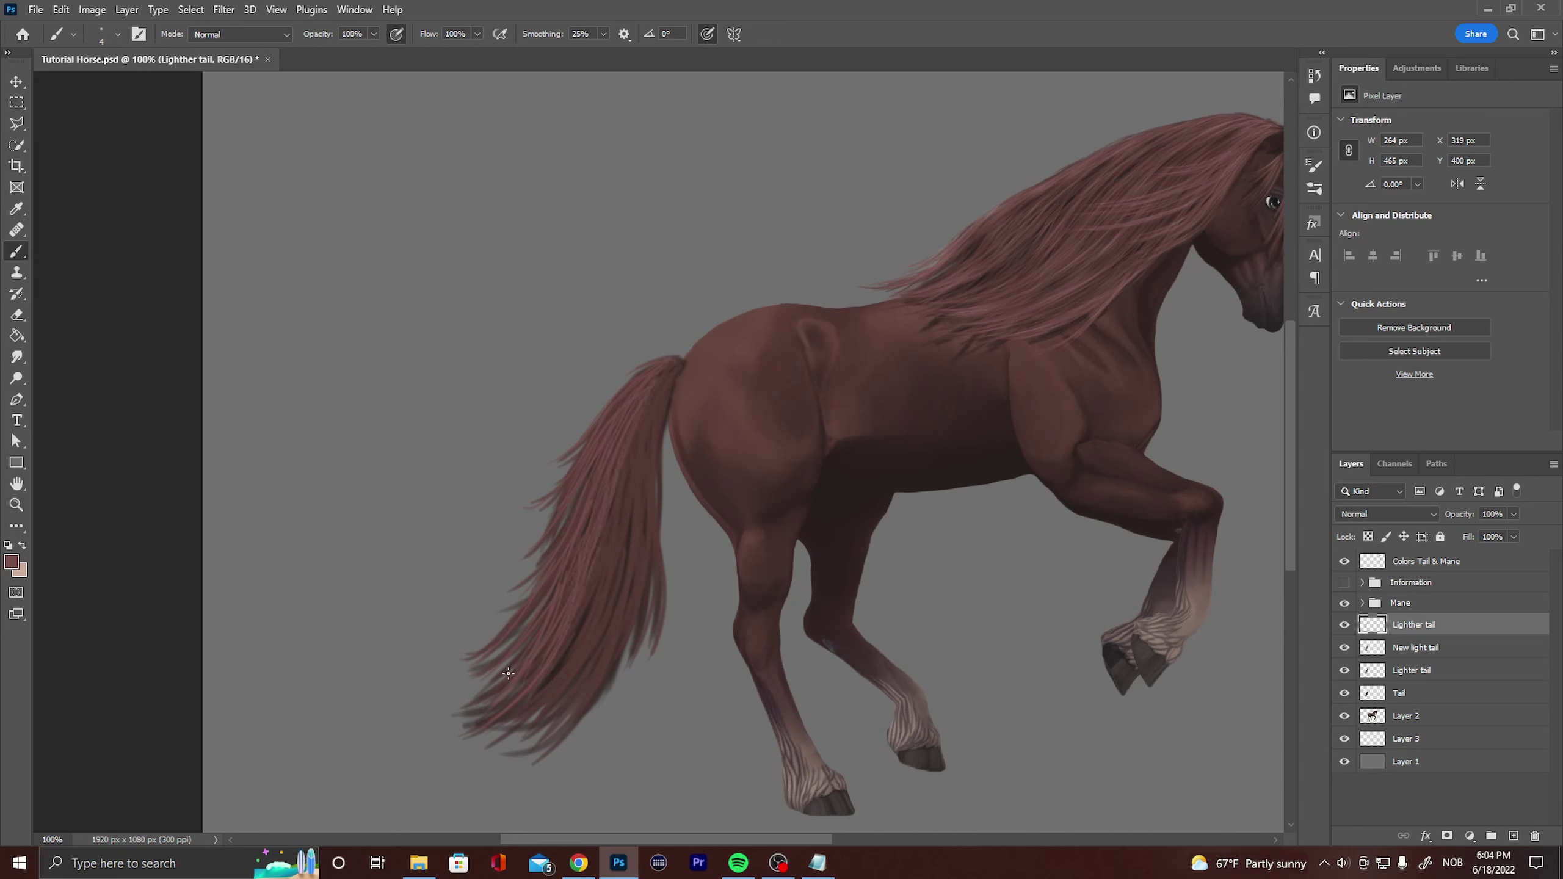
Fill in reddish strands along the tail's inner side, from the root down to the lower end.
{"action": "mouse_move", "coordinate": [572, 650]}
{"action": "left_mouse_down"}
{"action": "mouse_move", "coordinate": [530, 701]}
{"action": "mouse_move", "coordinate": [567, 674]}
{"action": "left_mouse_up"}
{"action": "left_click_drag", "start_coordinate": [621, 522], "coordinate": [614, 571]}
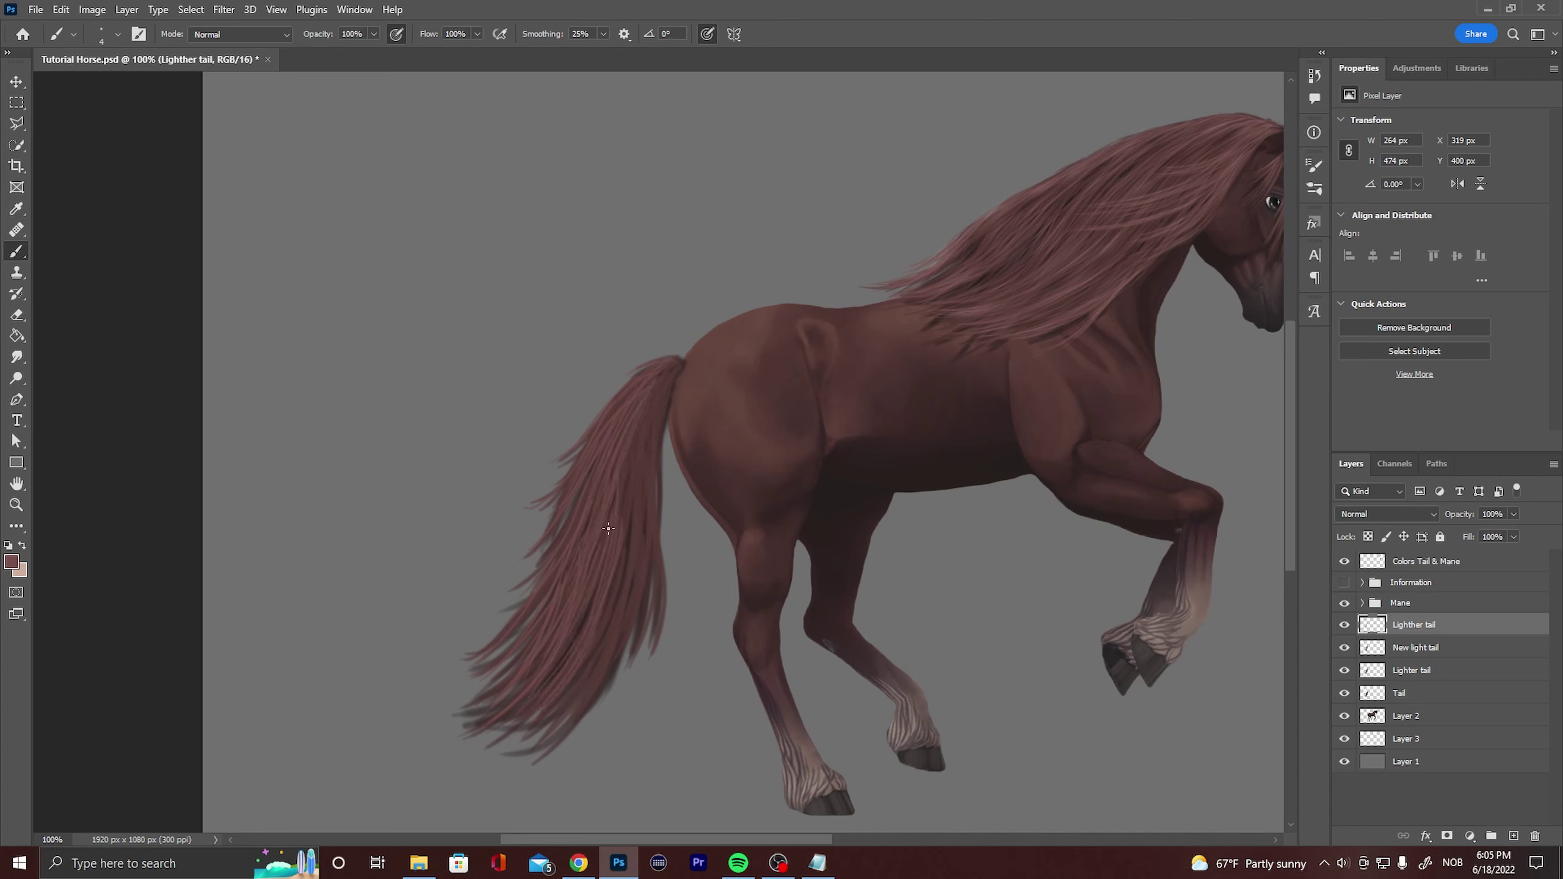
{"action": "mouse_move", "coordinate": [620, 515]}
{"action": "left_mouse_down"}
{"action": "mouse_move", "coordinate": [637, 437]}
{"action": "mouse_move", "coordinate": [628, 537]}
{"action": "mouse_move", "coordinate": [573, 711]}
{"action": "left_mouse_up"}
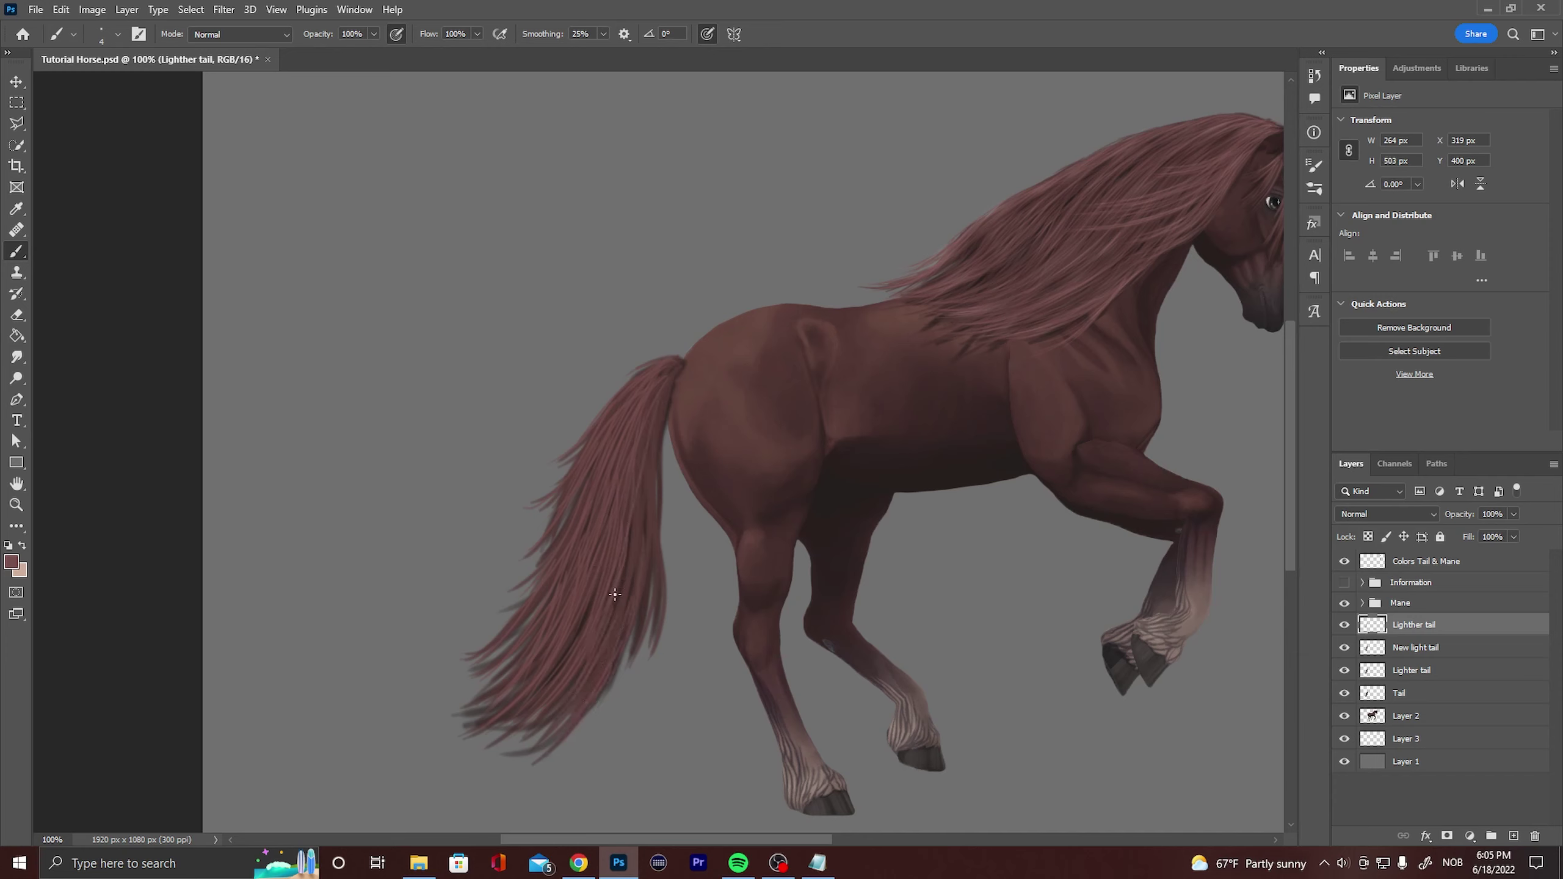
{"action": "mouse_move", "coordinate": [672, 383]}
{"action": "left_mouse_down"}
{"action": "mouse_move", "coordinate": [647, 438]}
{"action": "mouse_move", "coordinate": [658, 381]}
{"action": "mouse_move", "coordinate": [683, 363]}
{"action": "mouse_move", "coordinate": [634, 415]}
{"action": "mouse_move", "coordinate": [674, 393]}
{"action": "mouse_move", "coordinate": [652, 572]}
{"action": "left_mouse_up"}
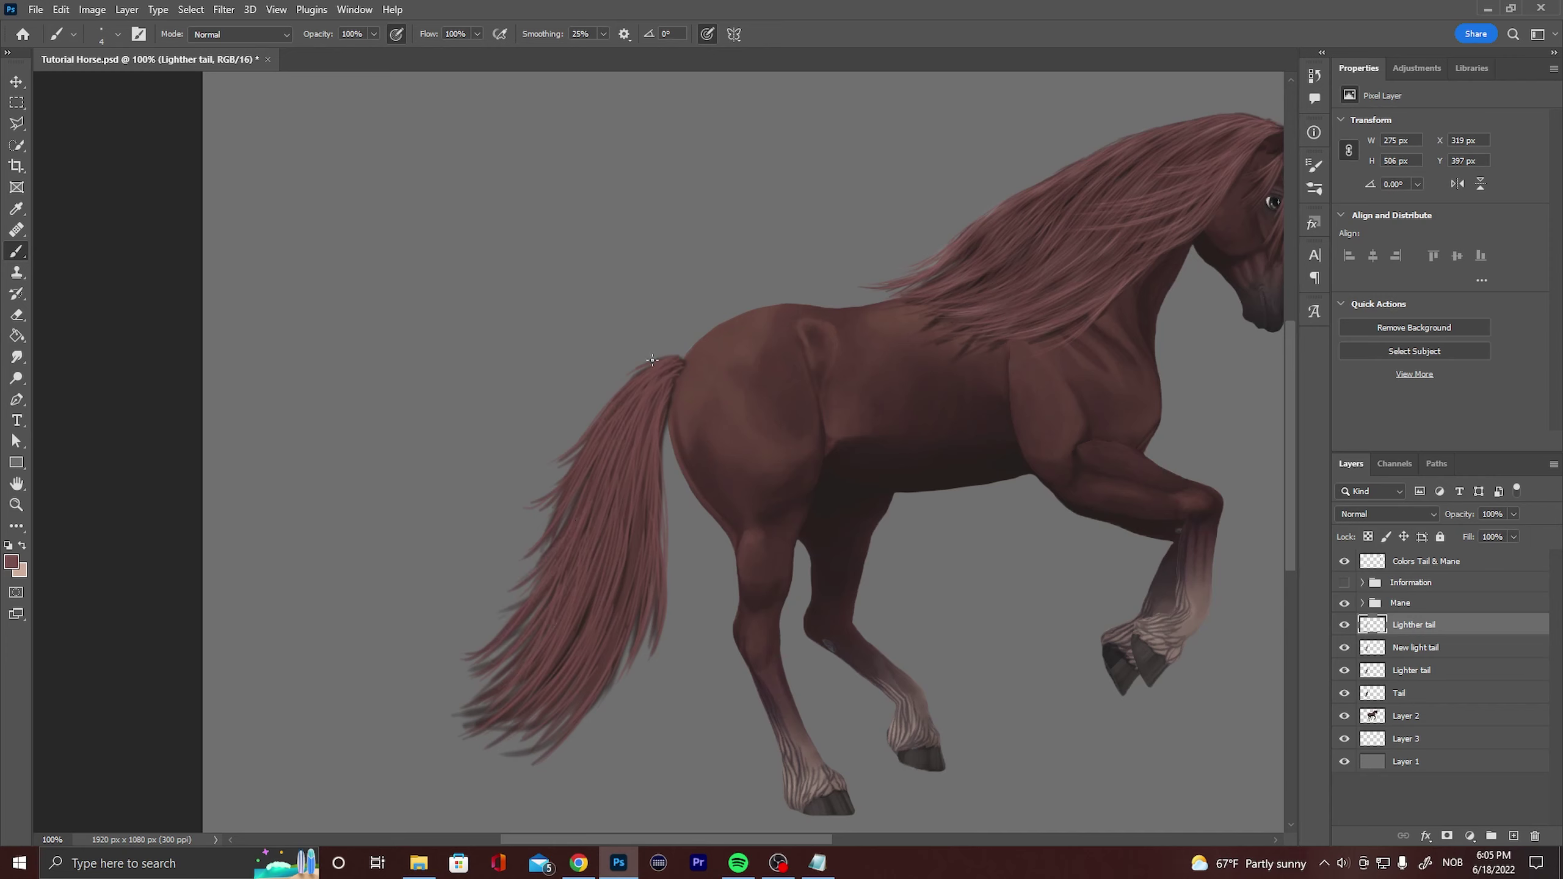
{"action": "left_click_drag", "start_coordinate": [634, 553], "coordinate": [626, 601]}
Create a new layer above "Lighther tail" and name it "Lighest one".
{"action": "left_click_drag", "start_coordinate": [659, 839], "coordinate": [806, 845]}
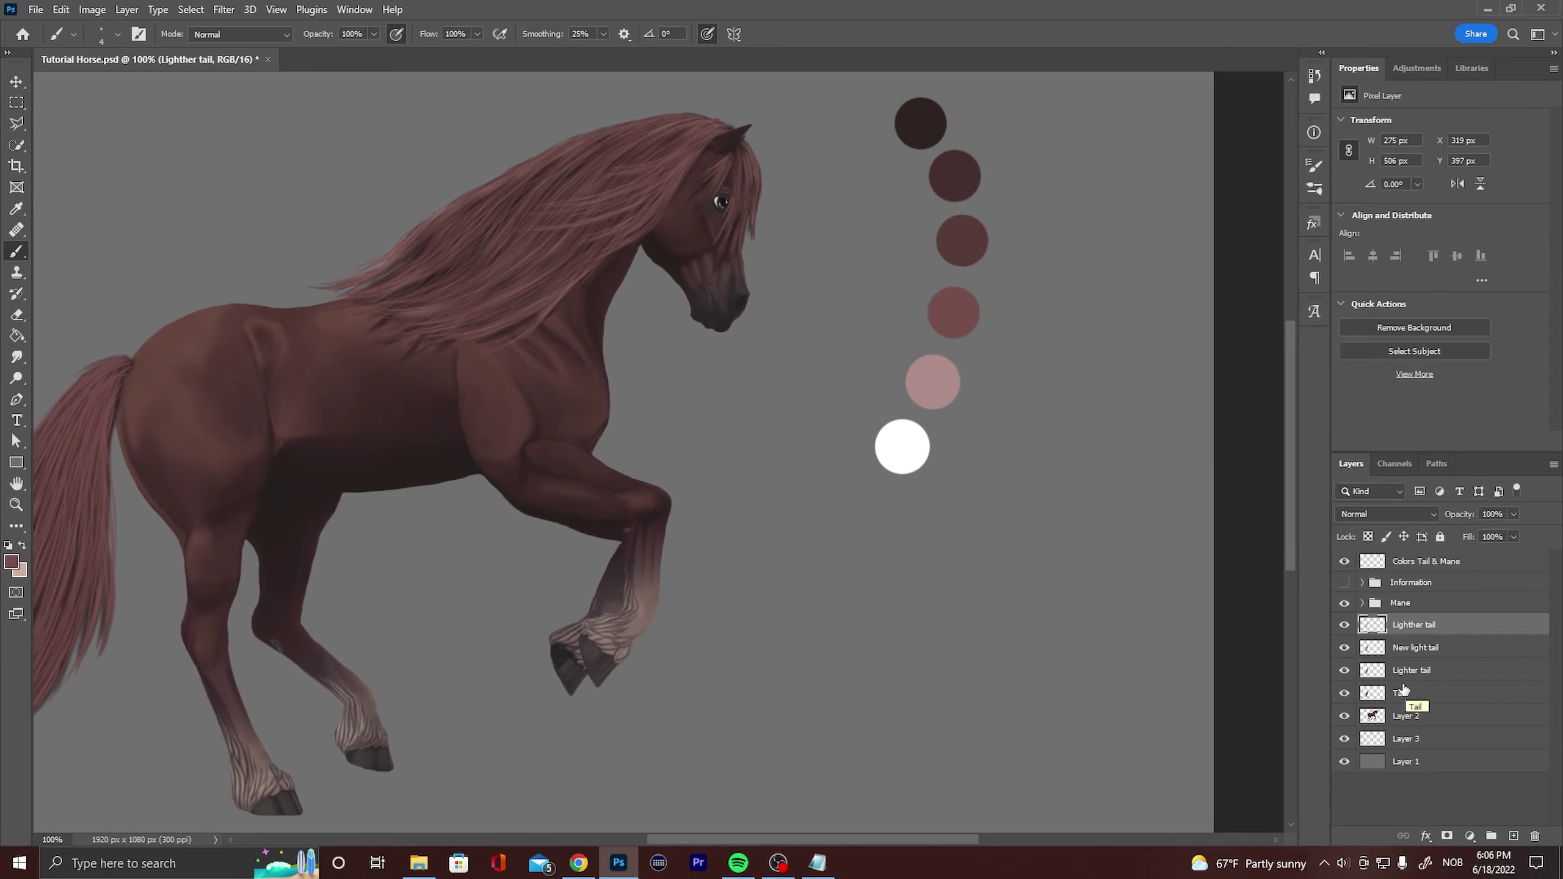
{"action": "key", "text": "ctrl+shift+alt+n"}
{"action": "double_click", "coordinate": [1406, 624]}
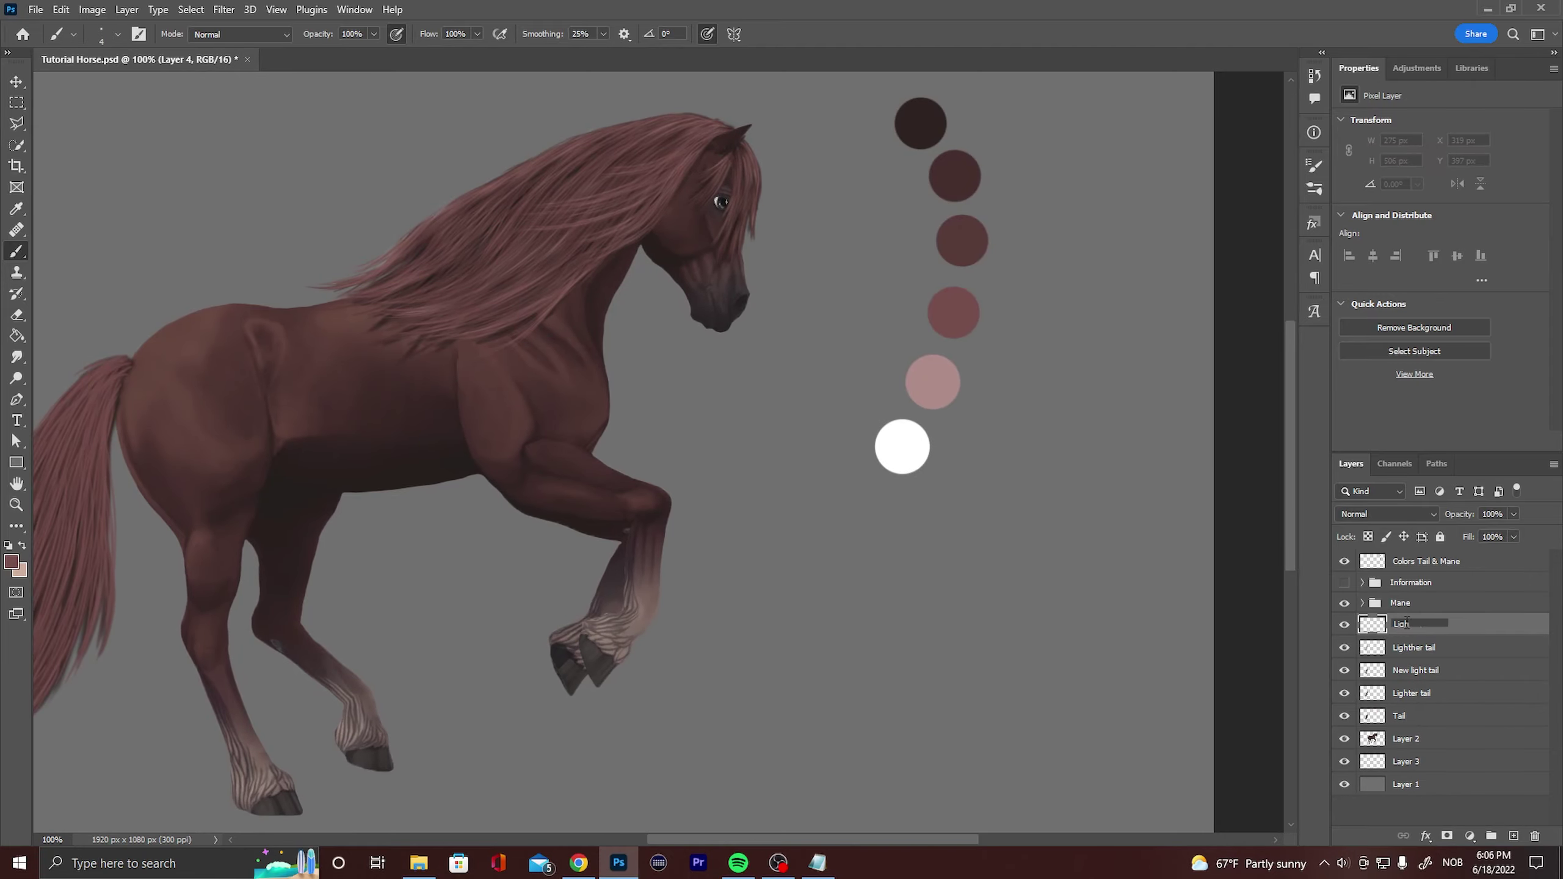
{"action": "type", "text": "Lighest one"}
{"action": "key", "text": "Return"}
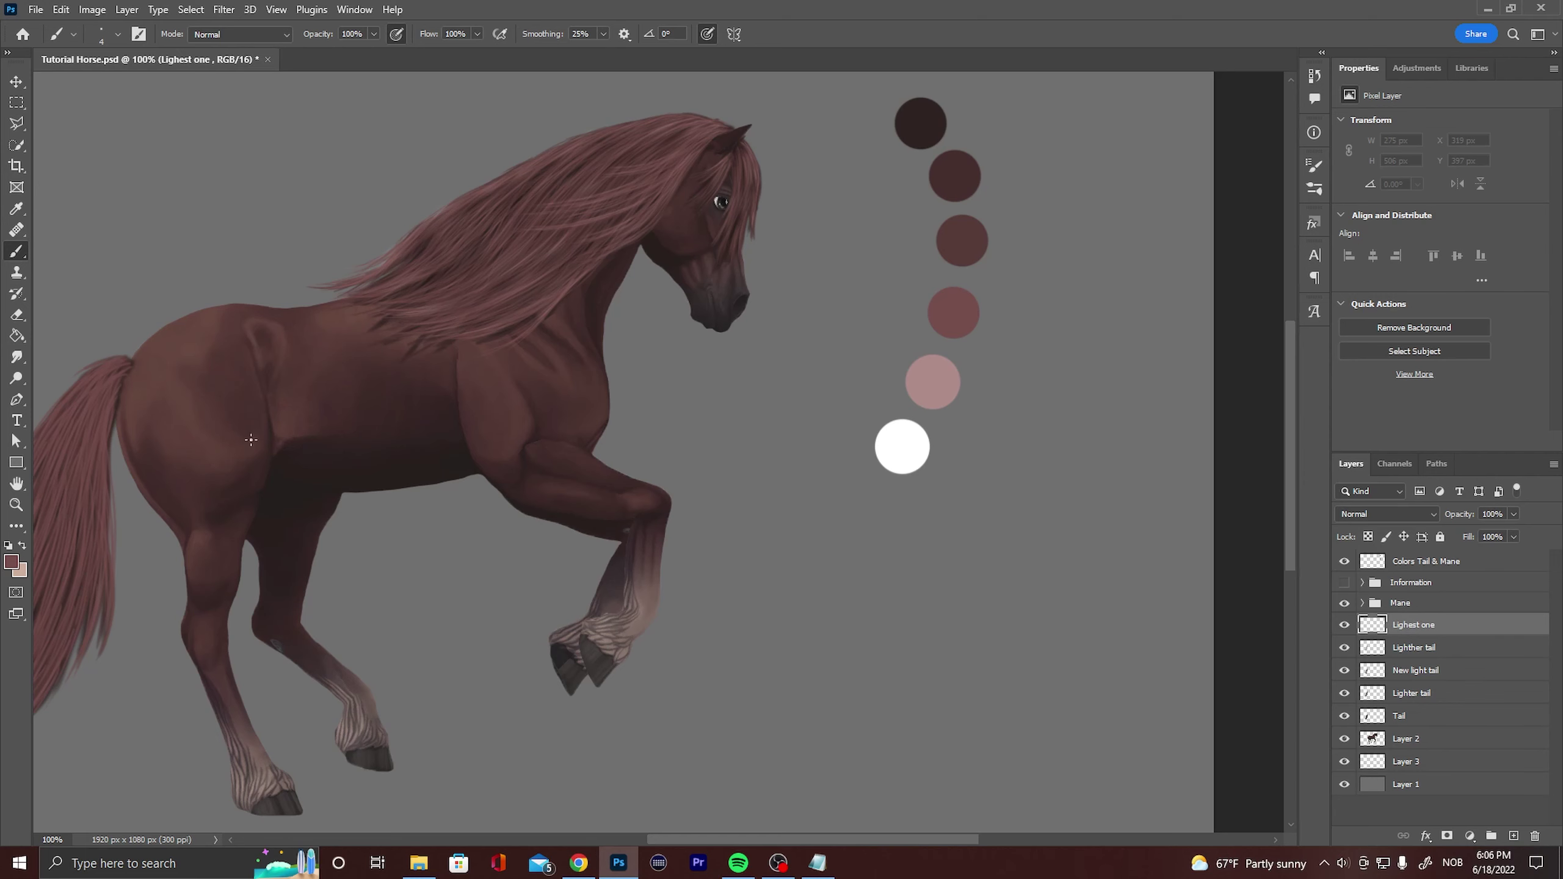
Set the foreground colour to the light pink swatch and the soft round brush to 2 px.
{"action": "left_click", "coordinate": [11, 562]}
{"action": "left_click", "coordinate": [914, 369]}
{"action": "key", "text": "Return"}
{"action": "left_click", "coordinate": [74, 34]}
{"action": "left_click", "coordinate": [158, 64]}
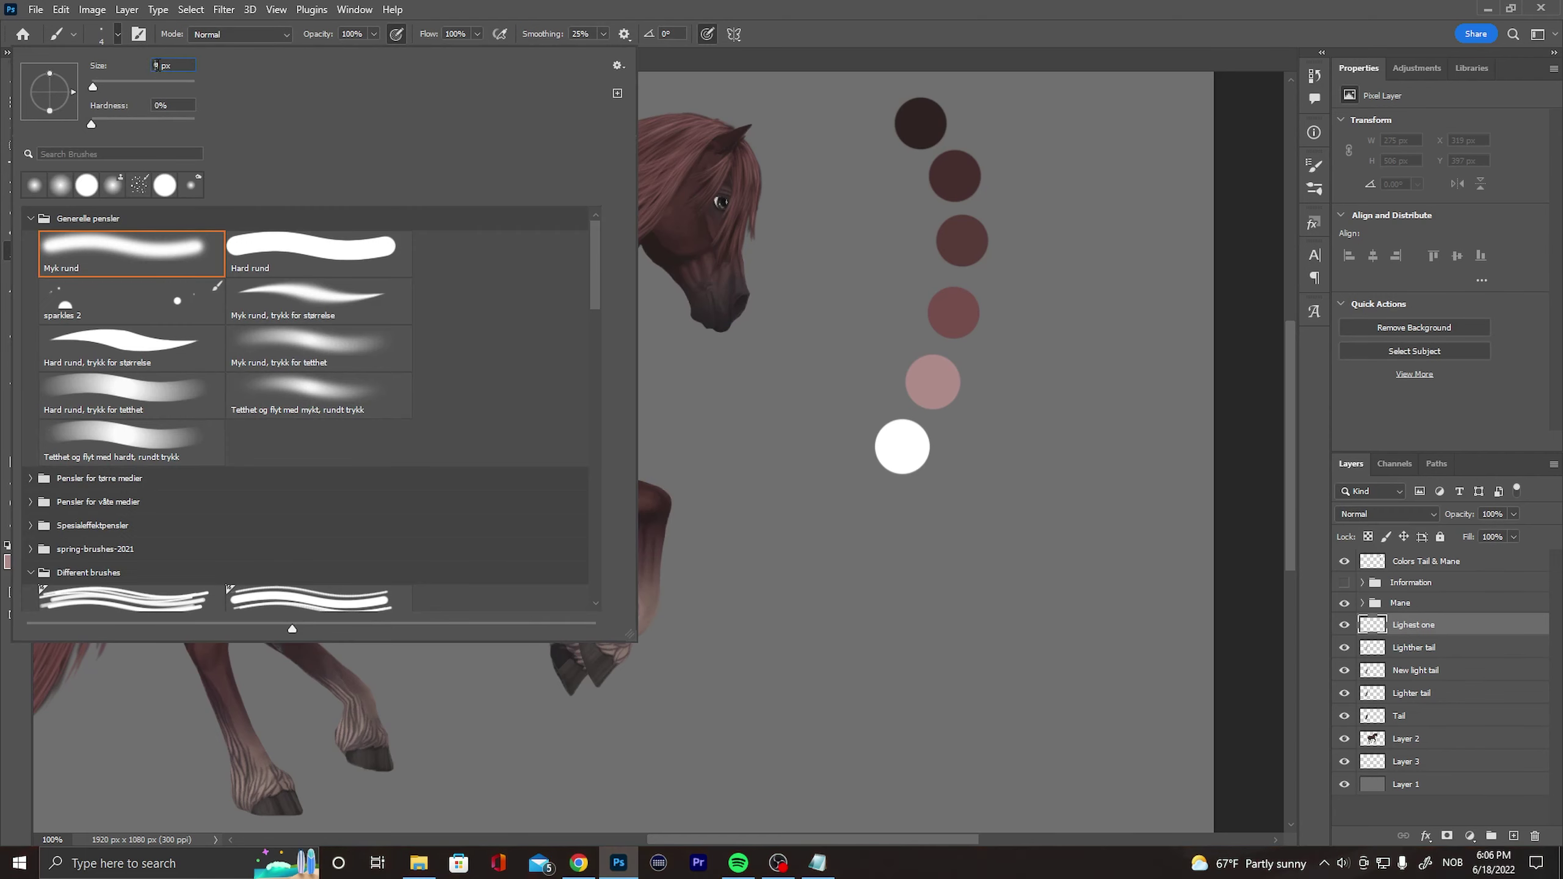
{"action": "key", "text": "BackSpace"}
{"action": "type", "text": "2"}
{"action": "key", "text": "Return"}
Paint fine light pink highlight strands along the upper outer edge of the tail at 200% zoom.
{"action": "left_click_drag", "start_coordinate": [725, 841], "coordinate": [628, 845]}
{"action": "left_click", "coordinate": [16, 504]}
{"action": "left_click", "coordinate": [414, 482]}
{"action": "left_click", "coordinate": [26, 254]}
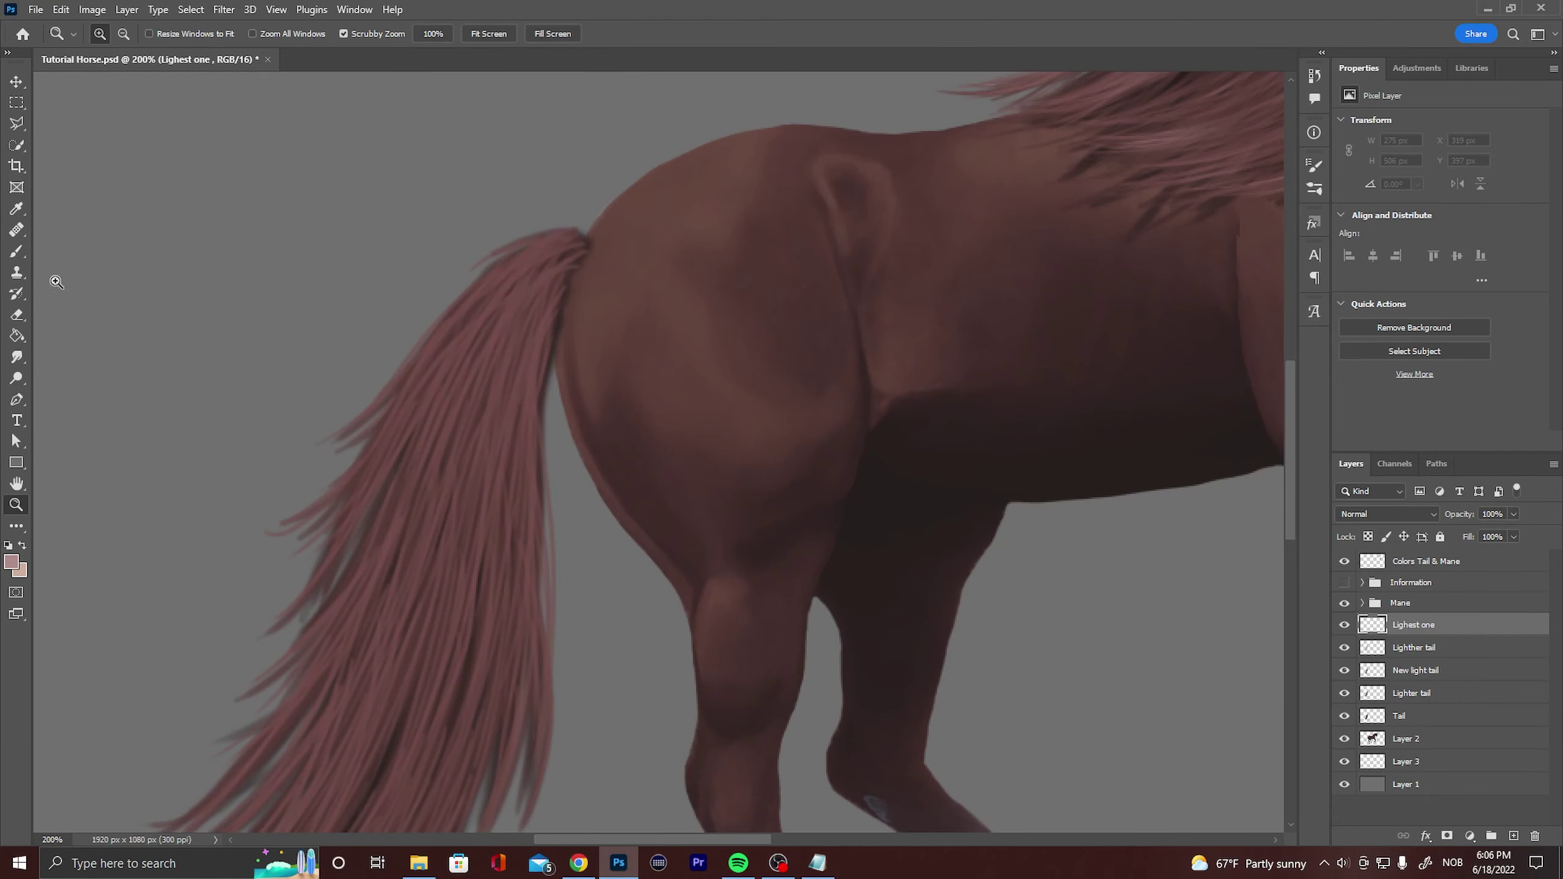
{"action": "mouse_move", "coordinate": [432, 346]}
{"action": "left_mouse_down"}
{"action": "mouse_move", "coordinate": [295, 519]}
{"action": "mouse_move", "coordinate": [362, 411]}
{"action": "mouse_move", "coordinate": [327, 555]}
{"action": "mouse_move", "coordinate": [298, 593]}
{"action": "left_mouse_up"}
{"action": "left_click_drag", "start_coordinate": [461, 317], "coordinate": [420, 369]}
{"action": "left_click_drag", "start_coordinate": [535, 262], "coordinate": [461, 323]}
{"action": "left_click_drag", "start_coordinate": [554, 241], "coordinate": [469, 308]}
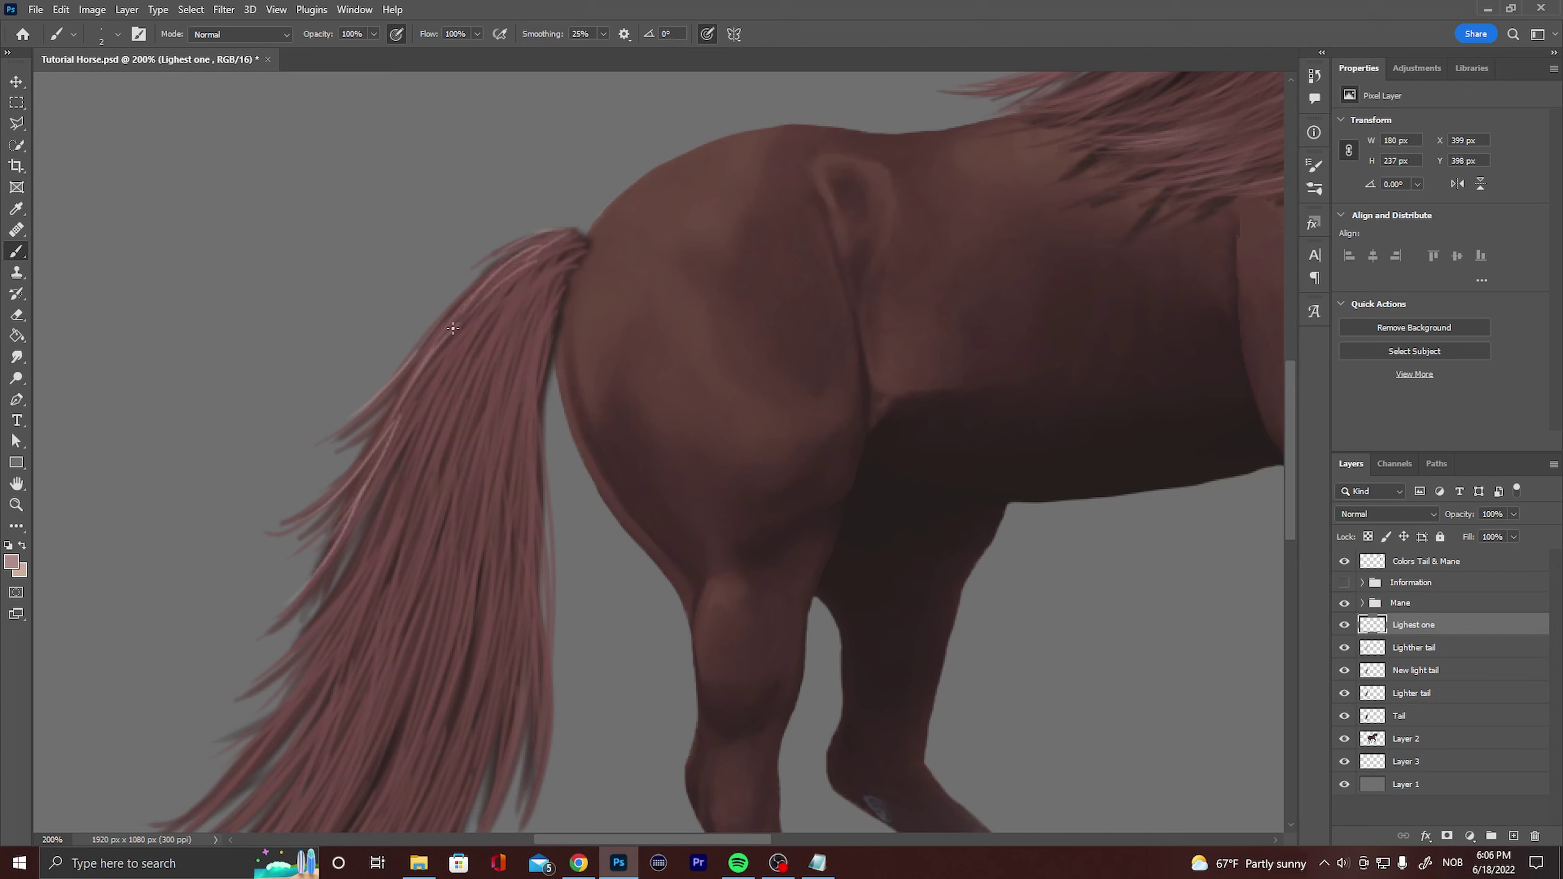
Add fine pink highlights down the tail's outer side and around its root.
{"action": "left_click_drag", "start_coordinate": [524, 265], "coordinate": [444, 364]}
{"action": "left_click_drag", "start_coordinate": [367, 561], "coordinate": [277, 680]}
{"action": "left_click_drag", "start_coordinate": [387, 510], "coordinate": [338, 581]}
{"action": "left_click_drag", "start_coordinate": [406, 449], "coordinate": [384, 479]}
{"action": "left_click_drag", "start_coordinate": [415, 405], "coordinate": [365, 498]}
{"action": "left_click_drag", "start_coordinate": [475, 316], "coordinate": [431, 370]}
{"action": "mouse_move", "coordinate": [560, 231]}
{"action": "left_mouse_down"}
{"action": "mouse_move", "coordinate": [519, 261]}
{"action": "mouse_move", "coordinate": [539, 255]}
{"action": "left_mouse_up"}
{"action": "mouse_move", "coordinate": [577, 242]}
{"action": "left_mouse_down"}
{"action": "mouse_move", "coordinate": [534, 275]}
{"action": "mouse_move", "coordinate": [490, 373]}
{"action": "left_mouse_up"}
Paint pink highlight strands along the tail's inner edge and one long strand through its centre.
{"action": "left_click_drag", "start_coordinate": [527, 430], "coordinate": [530, 777]}
{"action": "left_click_drag", "start_coordinate": [523, 633], "coordinate": [497, 777]}
{"action": "left_click_drag", "start_coordinate": [527, 541], "coordinate": [537, 637]}
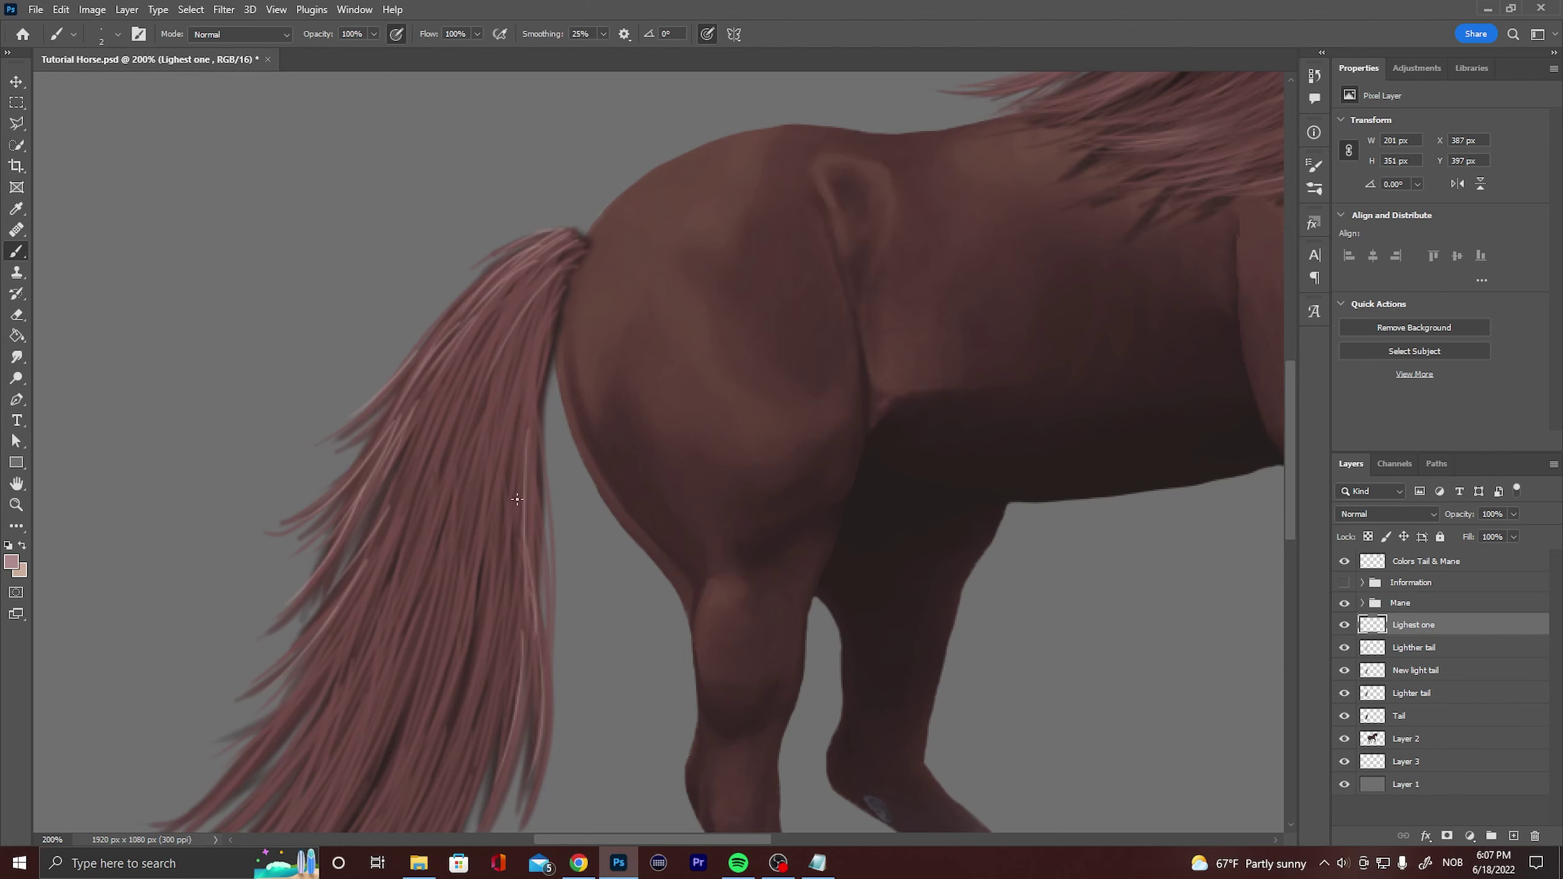
{"action": "left_click_drag", "start_coordinate": [550, 298], "coordinate": [519, 440]}
{"action": "mouse_move", "coordinate": [539, 320]}
{"action": "left_mouse_down"}
{"action": "mouse_move", "coordinate": [502, 413]}
{"action": "mouse_move", "coordinate": [512, 391]}
{"action": "left_mouse_up"}
{"action": "left_click_drag", "start_coordinate": [513, 288], "coordinate": [310, 795]}
{"action": "double_click", "coordinate": [1298, 447]}
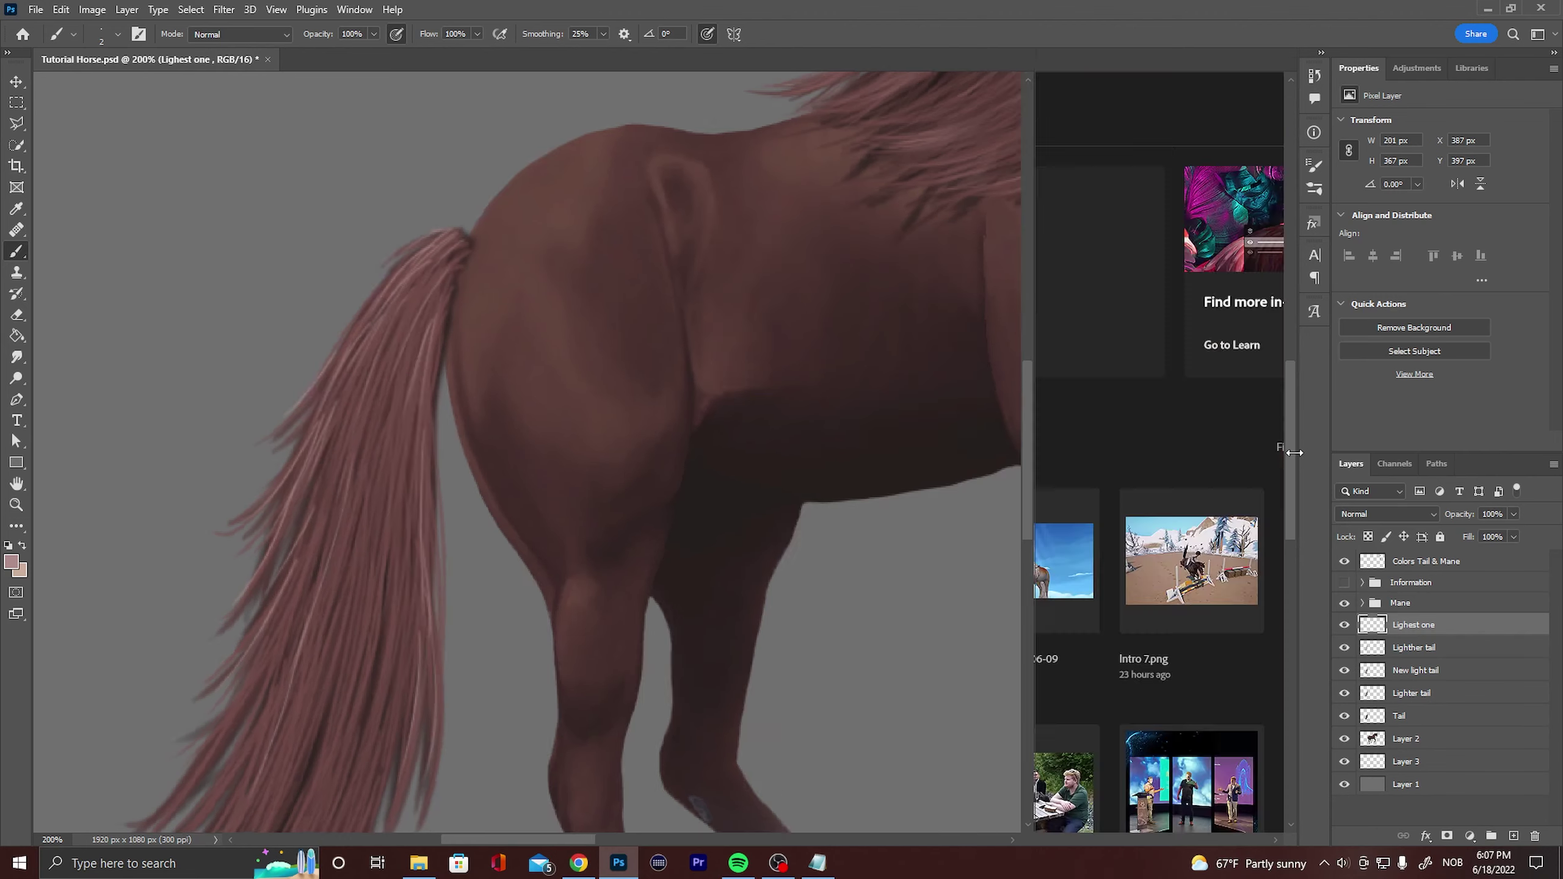
{"action": "left_click", "coordinate": [1317, 52]}
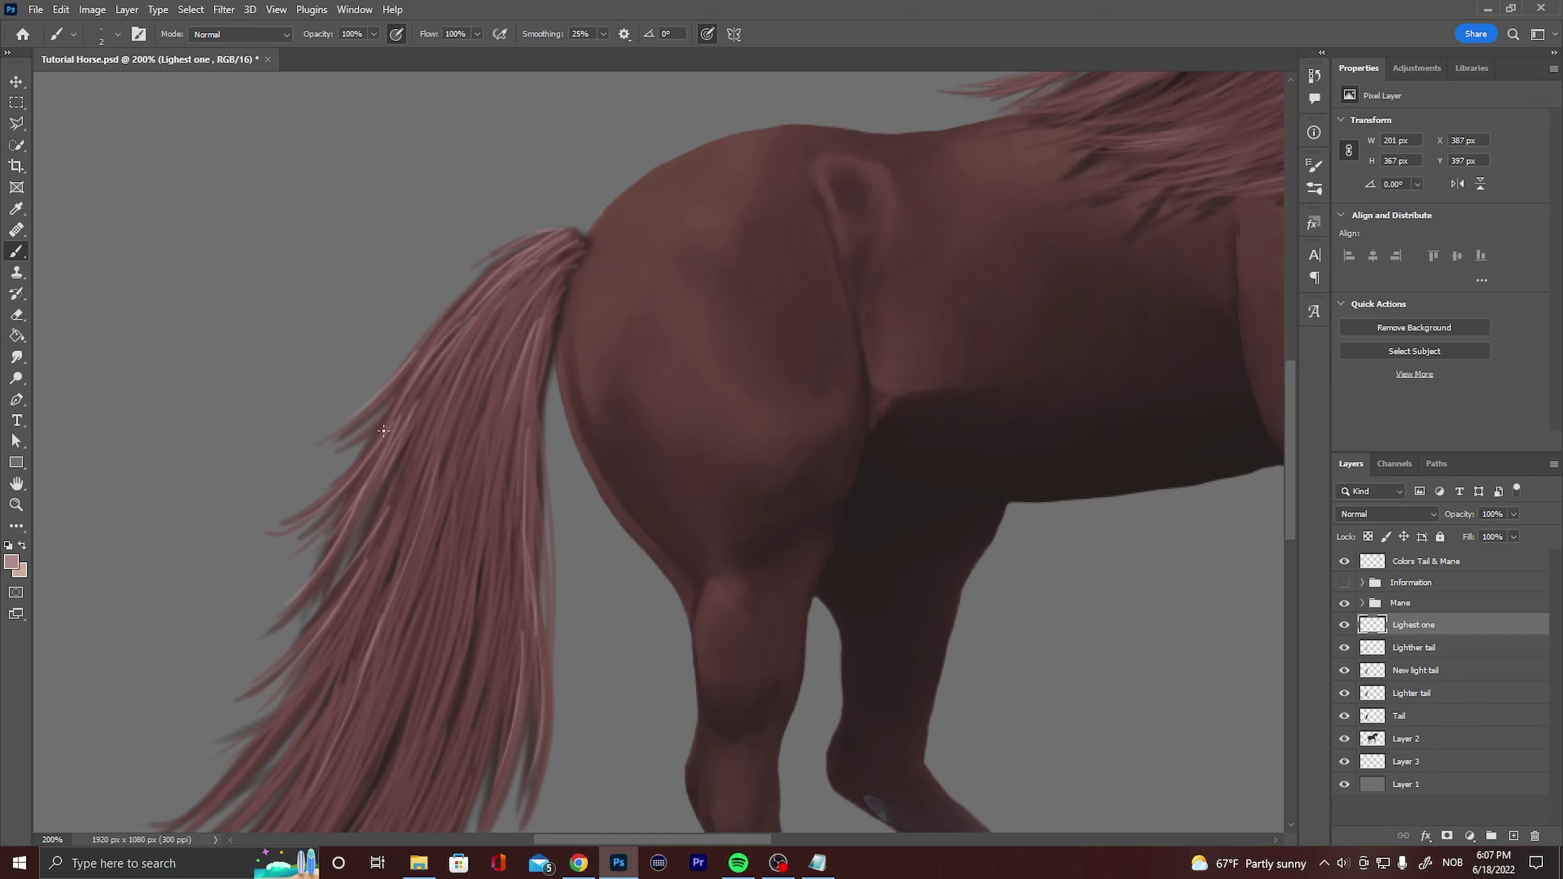
Paint pink highlights on the outer side of the tail's middle section.
{"action": "left_click_drag", "start_coordinate": [383, 431], "coordinate": [304, 589]}
{"action": "mouse_move", "coordinate": [393, 497]}
{"action": "left_mouse_down"}
{"action": "mouse_move", "coordinate": [364, 584]}
{"action": "mouse_move", "coordinate": [280, 700]}
{"action": "left_mouse_up"}
{"action": "left_click_drag", "start_coordinate": [332, 629], "coordinate": [255, 760]}
{"action": "left_click_drag", "start_coordinate": [306, 694], "coordinate": [223, 796]}
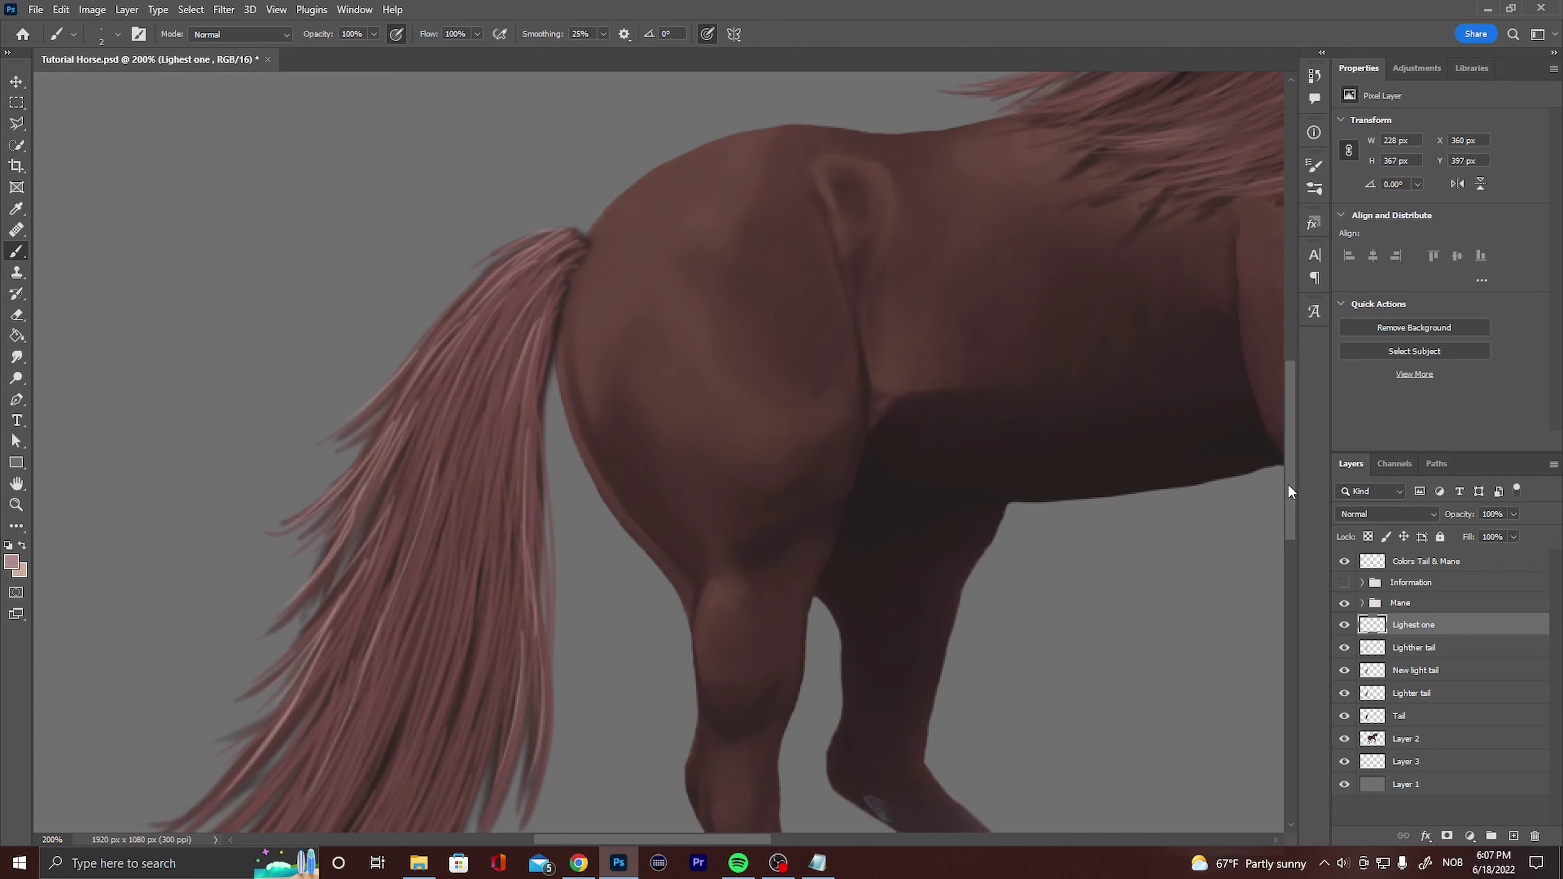
Paint pink highlight strands curving out to the outer and lower tips of the tail.
{"action": "left_click_drag", "start_coordinate": [1291, 490], "coordinate": [1291, 574]}
{"action": "left_click_drag", "start_coordinate": [240, 414], "coordinate": [169, 486]}
{"action": "left_click_drag", "start_coordinate": [319, 326], "coordinate": [178, 520]}
{"action": "left_click_drag", "start_coordinate": [316, 395], "coordinate": [236, 503]}
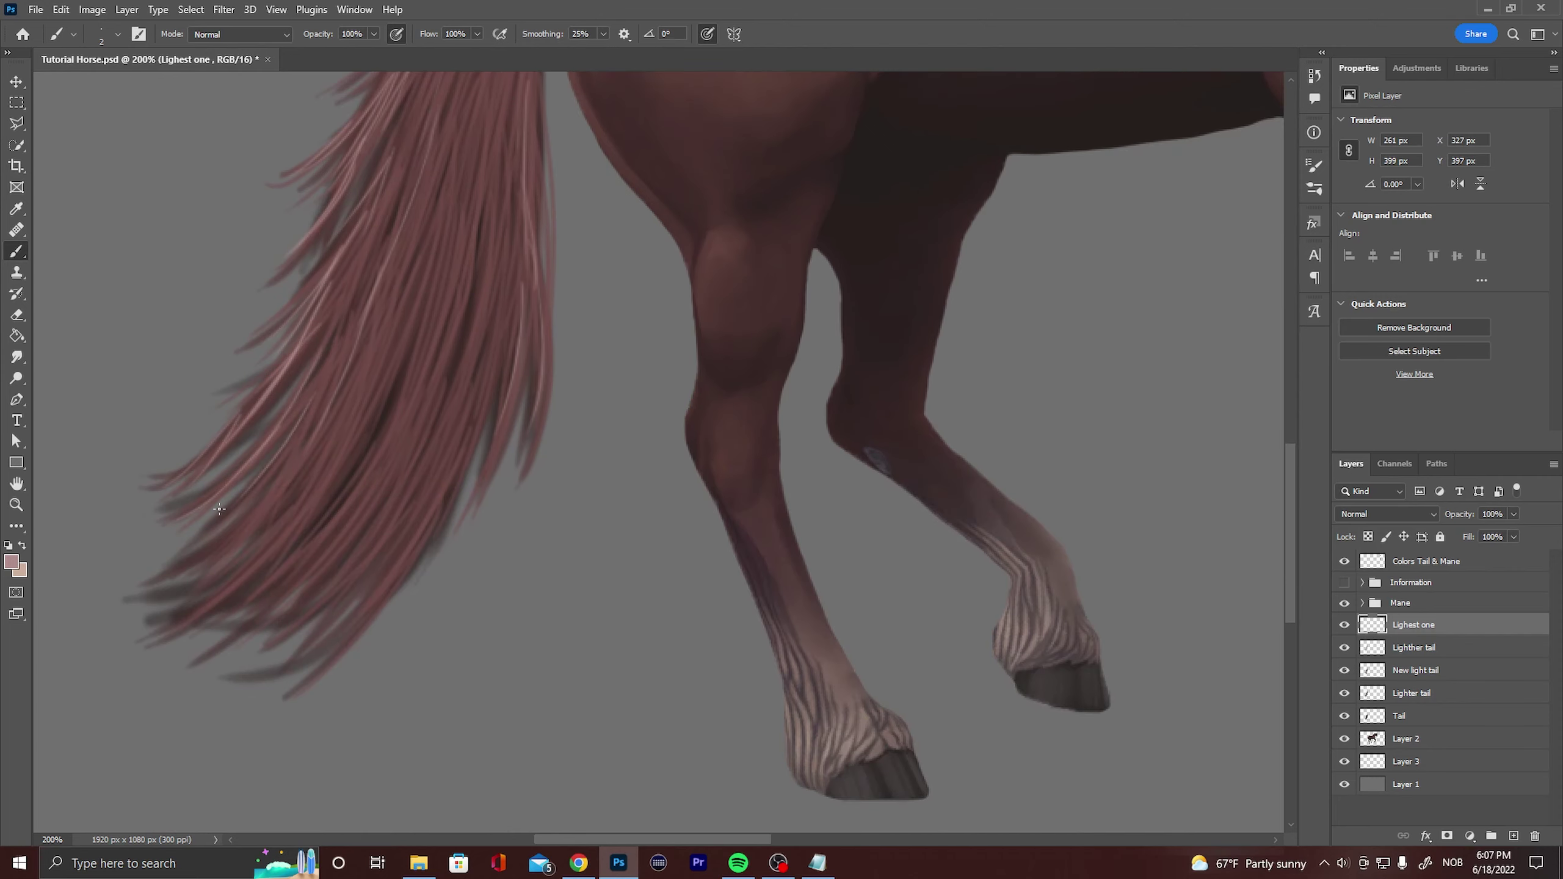
{"action": "left_click_drag", "start_coordinate": [300, 447], "coordinate": [210, 562]}
{"action": "left_click_drag", "start_coordinate": [305, 499], "coordinate": [188, 623]}
{"action": "left_click_drag", "start_coordinate": [359, 467], "coordinate": [215, 601]}
{"action": "left_click_drag", "start_coordinate": [408, 487], "coordinate": [232, 626]}
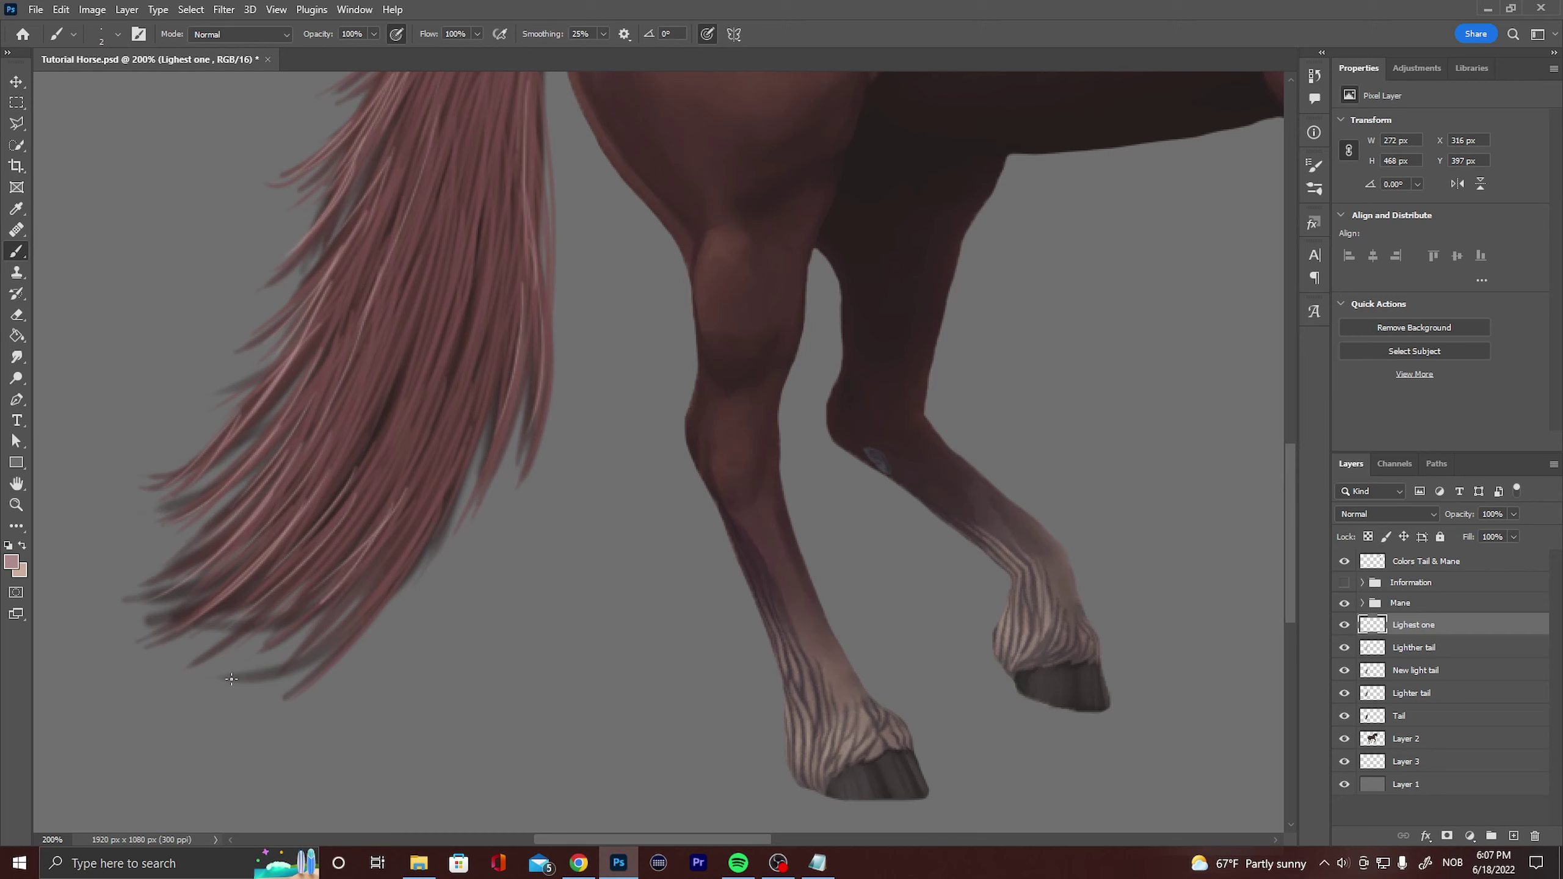
Highlight the bottom tips and lower inner edge of the tail with fine pink strands.
{"action": "left_click_drag", "start_coordinate": [322, 603], "coordinate": [264, 652]}
{"action": "left_click_drag", "start_coordinate": [422, 462], "coordinate": [381, 522]}
{"action": "left_click_drag", "start_coordinate": [403, 442], "coordinate": [332, 525]}
{"action": "left_click_drag", "start_coordinate": [528, 254], "coordinate": [510, 376]}
{"action": "mouse_move", "coordinate": [476, 411]}
{"action": "left_mouse_down"}
{"action": "mouse_move", "coordinate": [447, 492]}
{"action": "mouse_move", "coordinate": [324, 657]}
{"action": "left_mouse_up"}
{"action": "left_click_drag", "start_coordinate": [495, 320], "coordinate": [450, 449]}
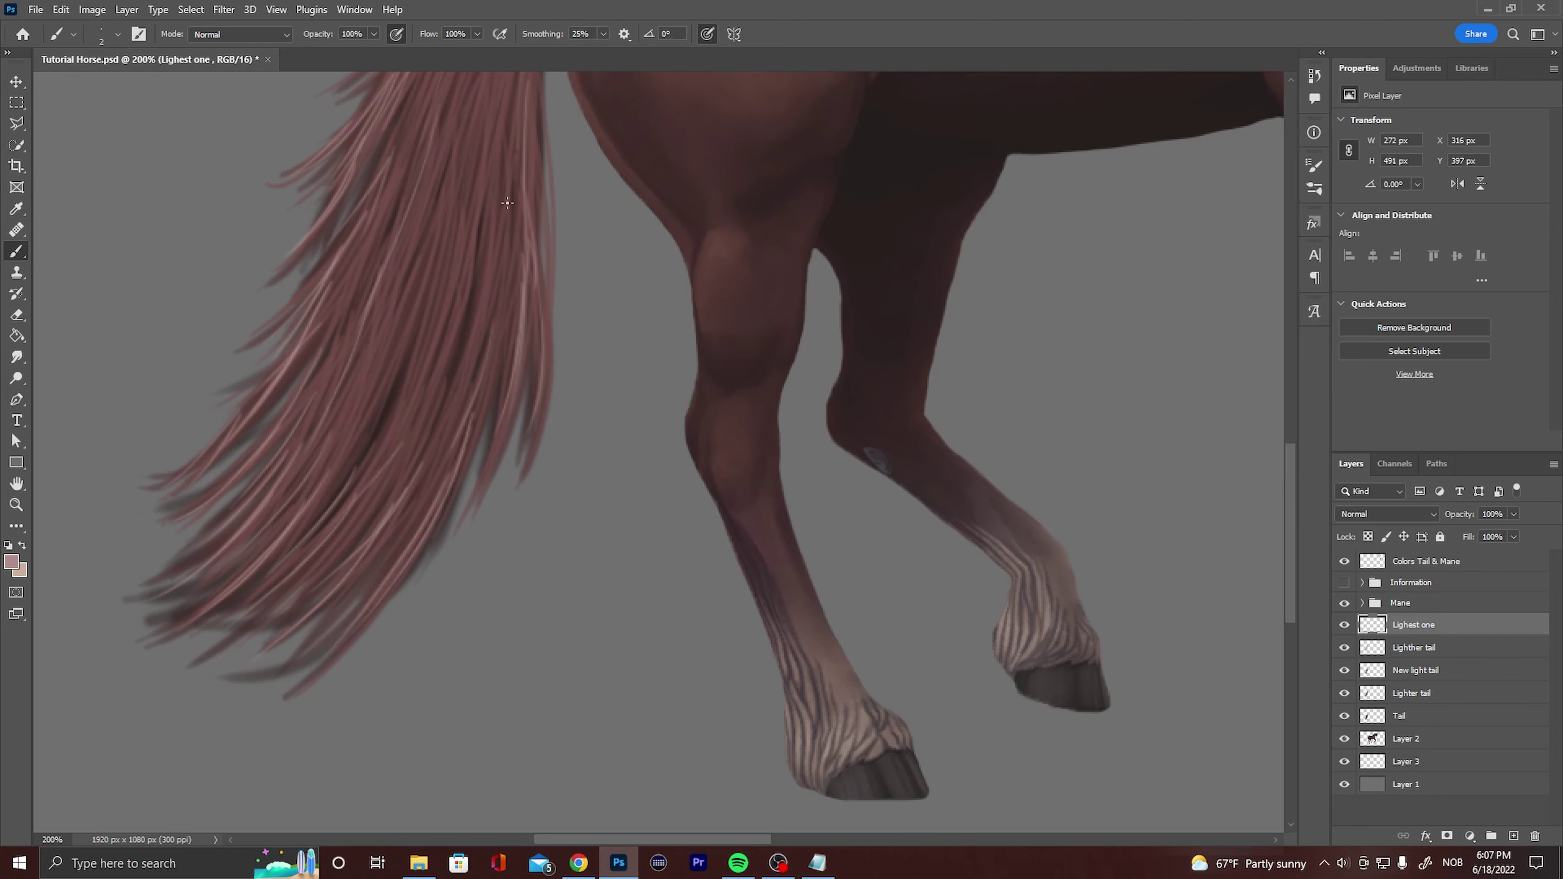
{"action": "left_click_drag", "start_coordinate": [507, 244], "coordinate": [474, 423]}
Add long pink highlights down the inner side and centre of the upper tail.
{"action": "left_click_drag", "start_coordinate": [1291, 533], "coordinate": [1290, 441]}
{"action": "left_click_drag", "start_coordinate": [520, 665], "coordinate": [493, 740]}
{"action": "left_click_drag", "start_coordinate": [525, 550], "coordinate": [525, 655]}
{"action": "left_click_drag", "start_coordinate": [522, 379], "coordinate": [477, 584]}
{"action": "left_click_drag", "start_coordinate": [468, 579], "coordinate": [403, 830]}
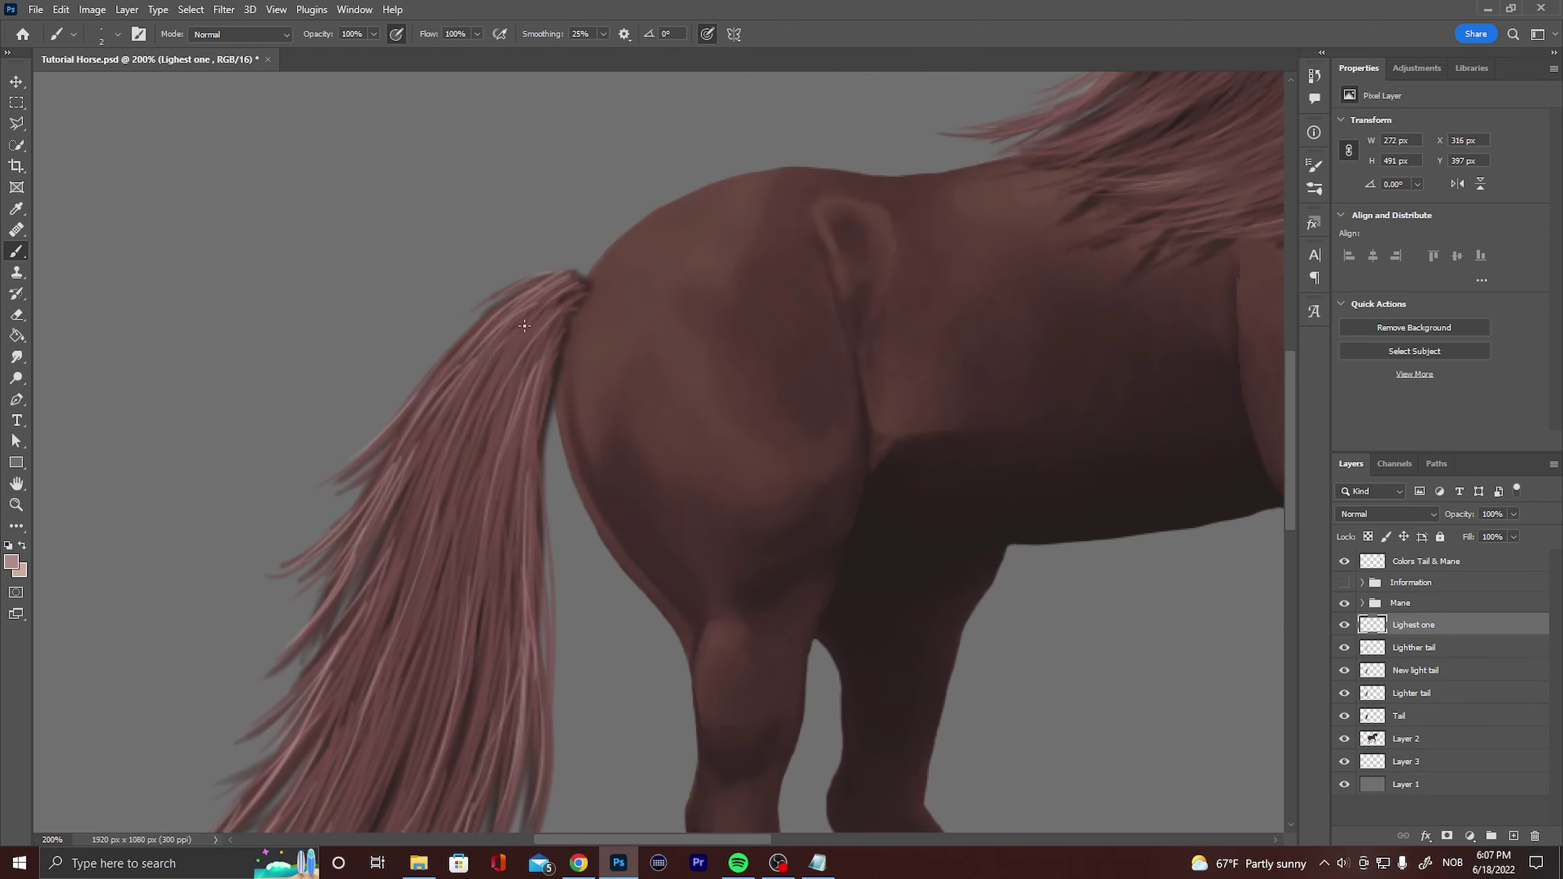
{"action": "left_click_drag", "start_coordinate": [524, 333], "coordinate": [412, 680]}
{"action": "left_click_drag", "start_coordinate": [443, 533], "coordinate": [337, 831]}
Fill the middle and lower part of the tail with additional fine pink highlights.
{"action": "scroll", "coordinate": [887, 359], "scroll_direction": "down", "scroll_amount": 6}
{"action": "left_click_drag", "start_coordinate": [457, 189], "coordinate": [383, 459]}
{"action": "left_click_drag", "start_coordinate": [404, 276], "coordinate": [370, 367]}
{"action": "left_click_drag", "start_coordinate": [406, 444], "coordinate": [356, 543]}
{"action": "left_click_drag", "start_coordinate": [383, 244], "coordinate": [361, 299]}
{"action": "left_click_drag", "start_coordinate": [372, 368], "coordinate": [326, 464]}
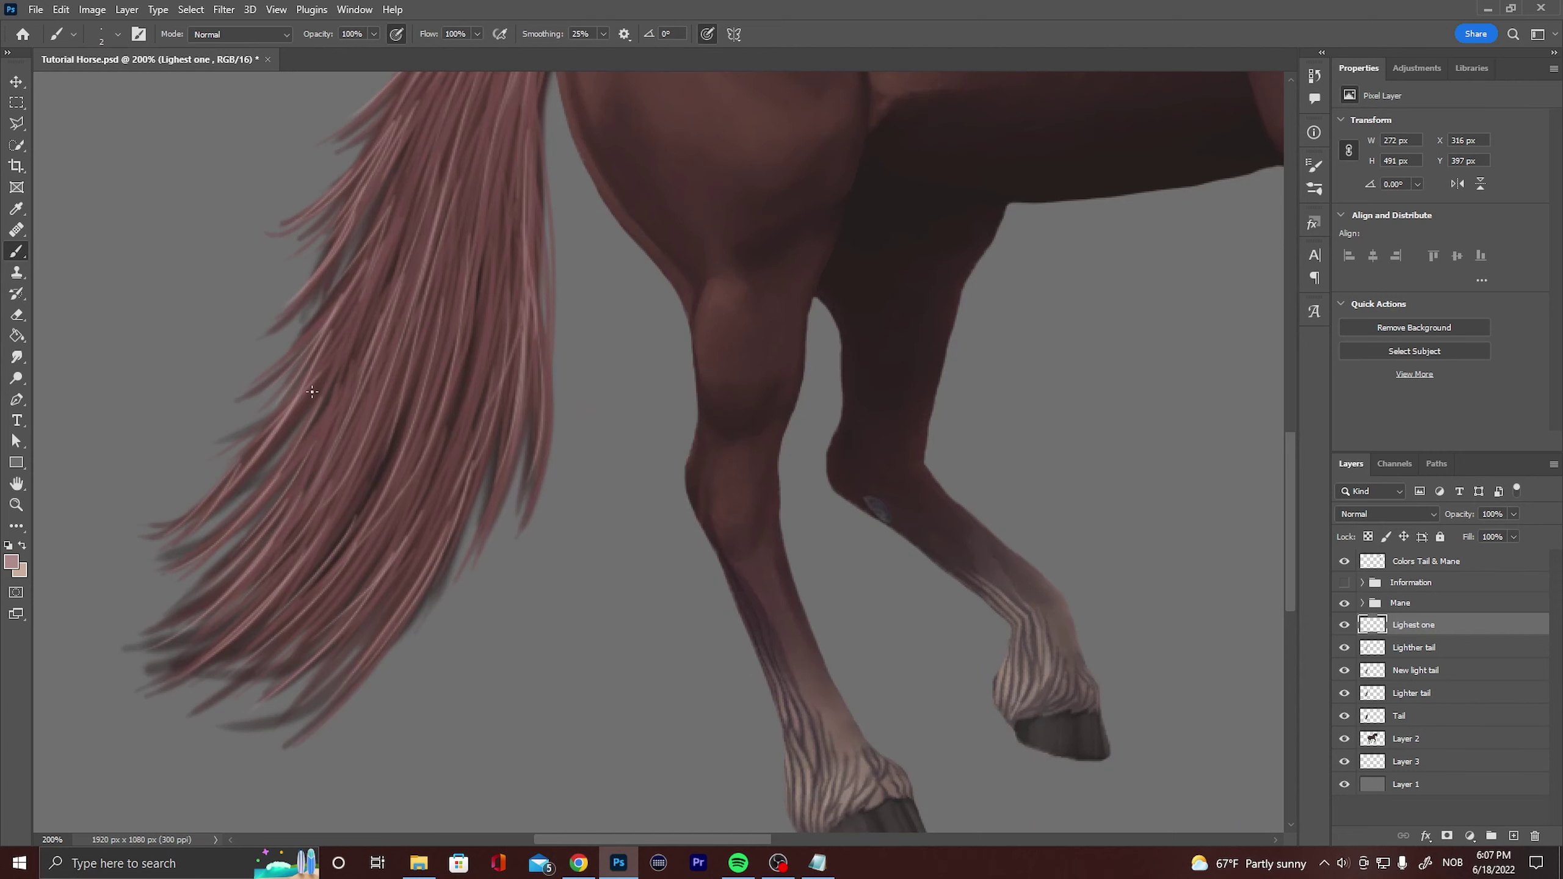
{"action": "left_click_drag", "start_coordinate": [413, 166], "coordinate": [347, 331]}
Touch up the pink highlights near the tail's root and add long strands through its inner half.
{"action": "left_click_drag", "start_coordinate": [1291, 579], "coordinate": [1292, 544]}
{"action": "left_click_drag", "start_coordinate": [437, 212], "coordinate": [407, 267]}
{"action": "left_click_drag", "start_coordinate": [491, 123], "coordinate": [454, 162]}
{"action": "left_click_drag", "start_coordinate": [557, 100], "coordinate": [527, 144]}
{"action": "left_click_drag", "start_coordinate": [510, 239], "coordinate": [417, 567]}
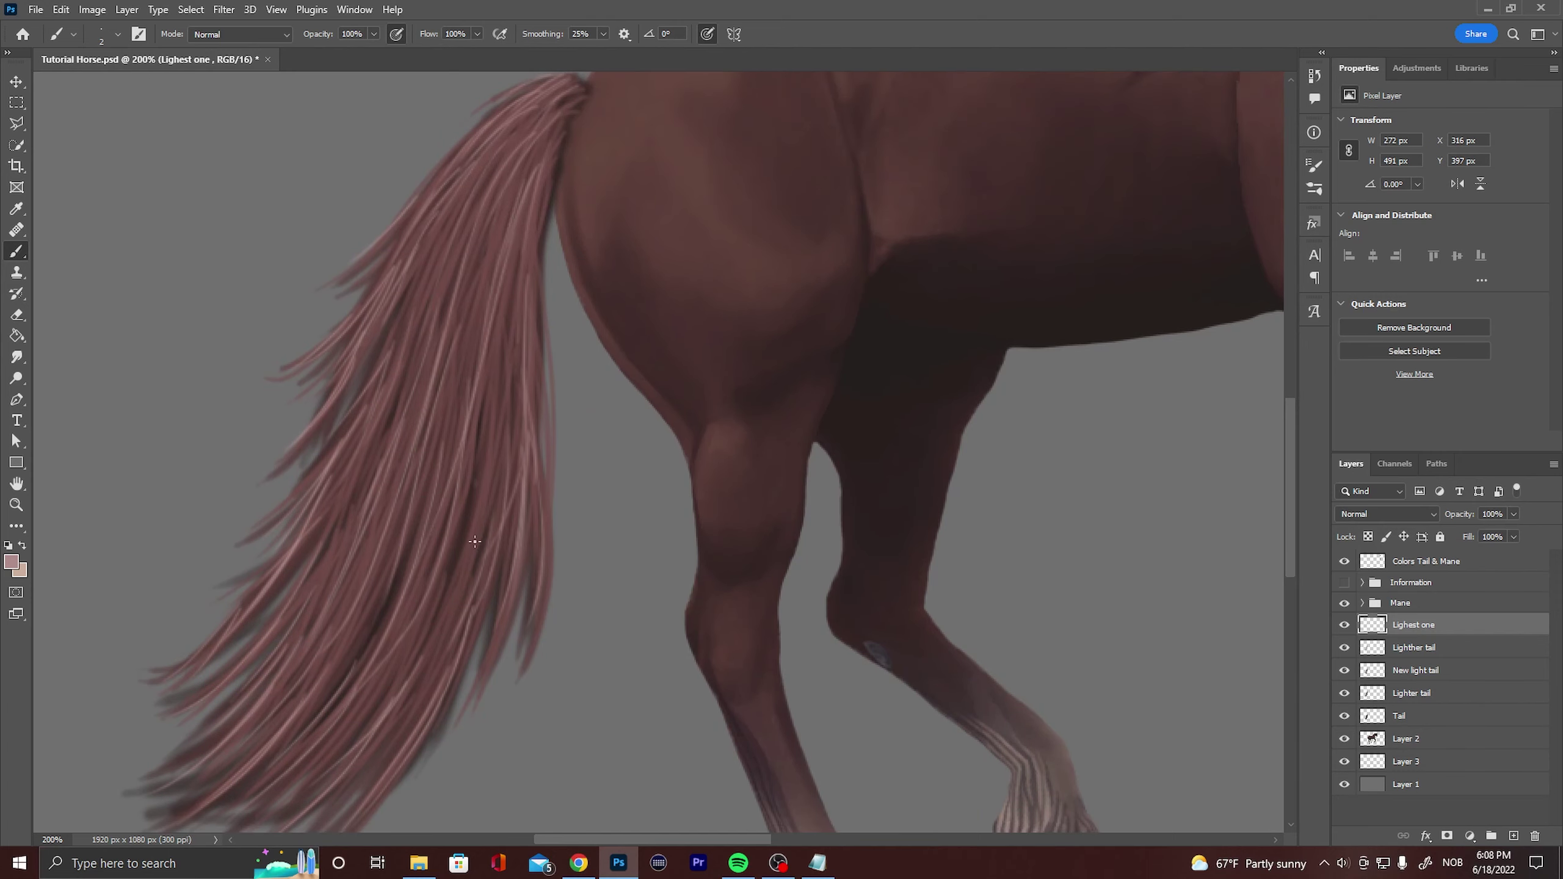
{"action": "left_click_drag", "start_coordinate": [474, 493], "coordinate": [425, 680]}
Smudge the highlights from the tail's root down its outer side with a soft 20 px Smudge brush at 9% strength.
{"action": "left_click", "coordinate": [17, 356]}
{"action": "left_click", "coordinate": [113, 36]}
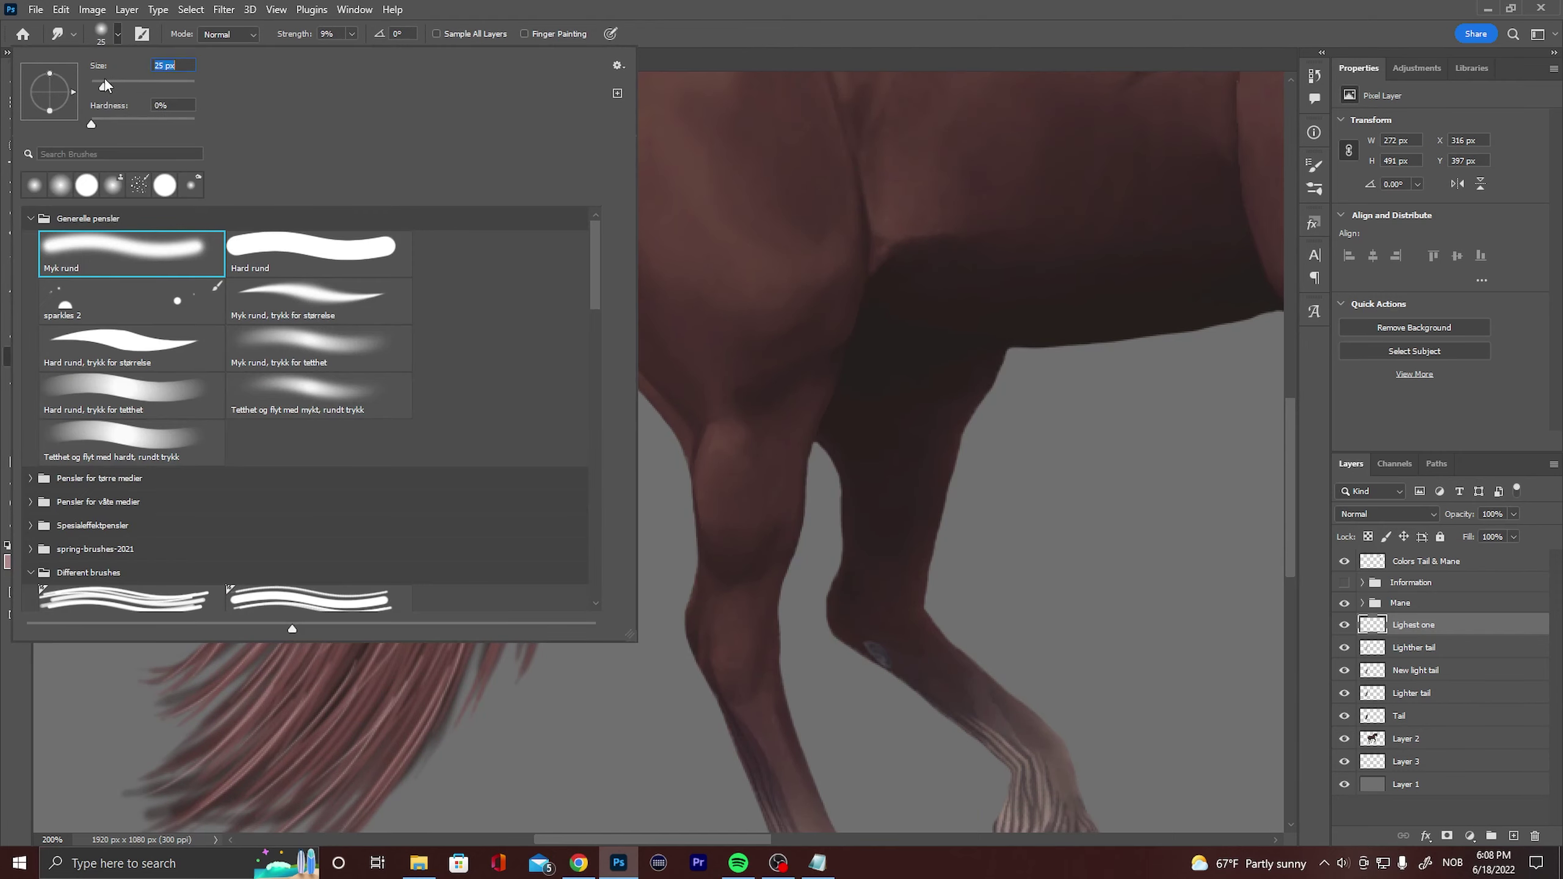
{"action": "left_click_drag", "start_coordinate": [105, 79], "coordinate": [99, 82]}
{"action": "left_click_drag", "start_coordinate": [1292, 562], "coordinate": [1292, 534]}
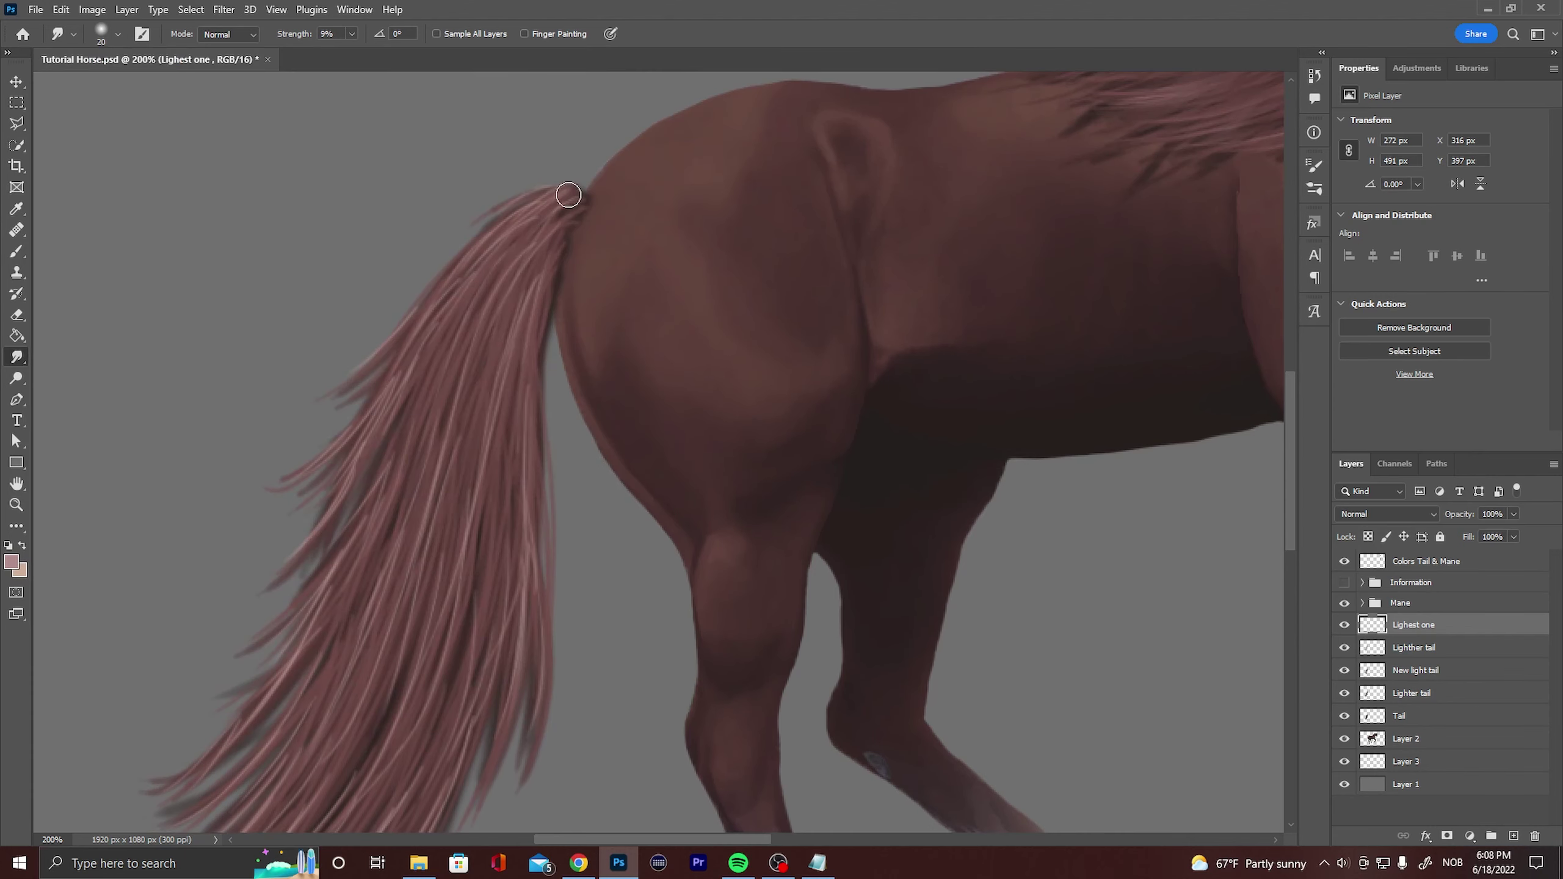
{"action": "mouse_move", "coordinate": [568, 195]}
{"action": "left_mouse_down"}
{"action": "mouse_move", "coordinate": [453, 275]}
{"action": "mouse_move", "coordinate": [332, 508]}
{"action": "left_mouse_up"}
{"action": "mouse_move", "coordinate": [213, 754]}
{"action": "left_mouse_down"}
{"action": "mouse_move", "coordinate": [372, 517]}
{"action": "mouse_move", "coordinate": [396, 421]}
{"action": "left_mouse_up"}
Smudge the highlights at the tail's lower tips to soften their ends.
{"action": "left_click_drag", "start_coordinate": [1294, 511], "coordinate": [1292, 565]}
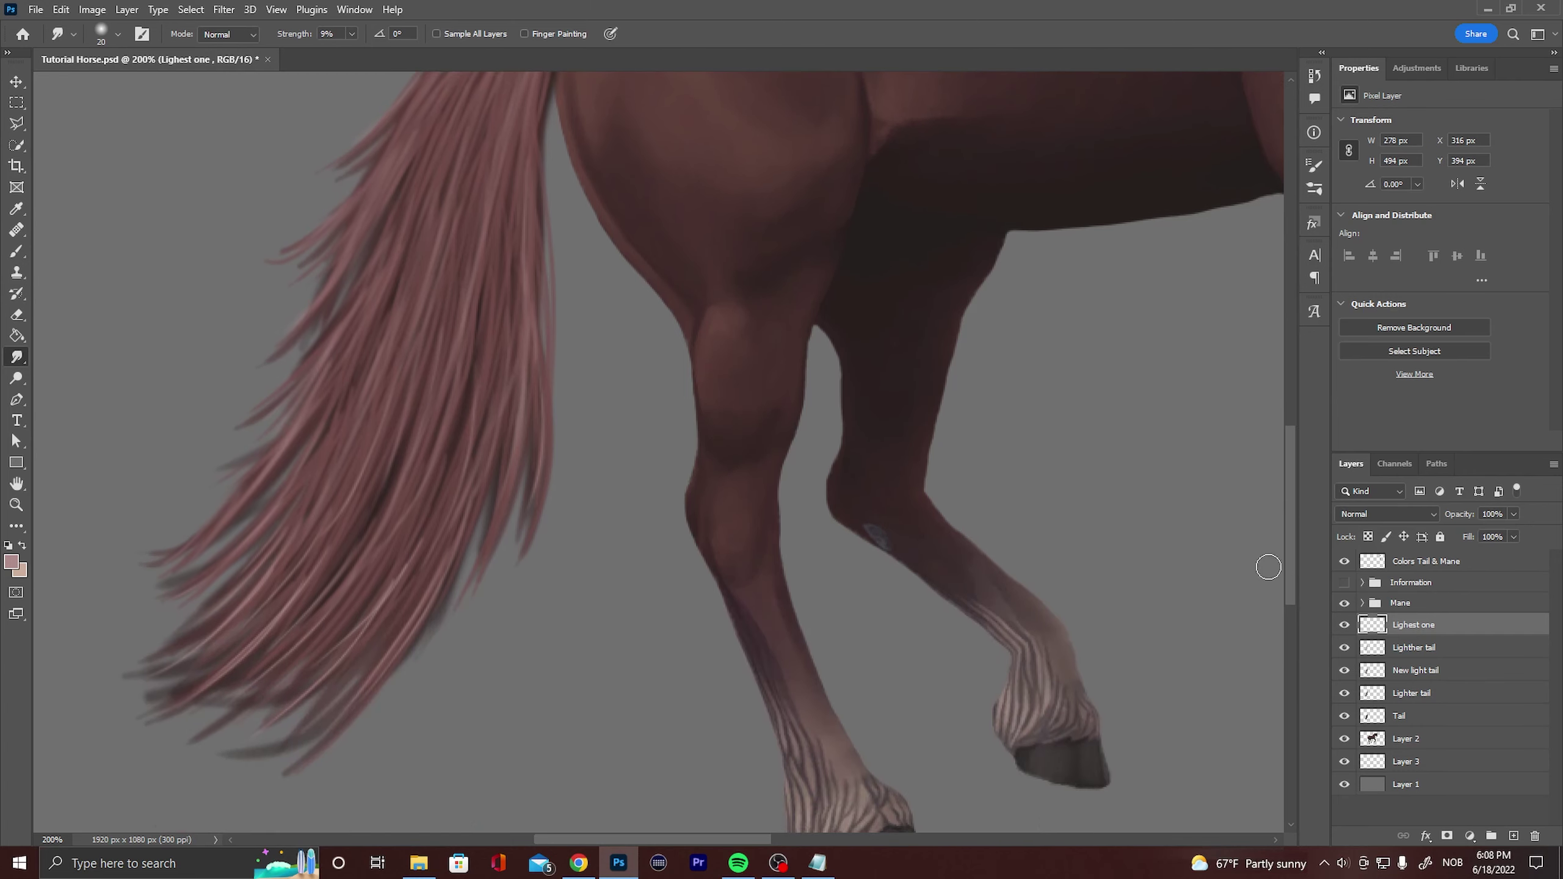
{"action": "left_click_drag", "start_coordinate": [404, 644], "coordinate": [267, 733]}
{"action": "left_click_drag", "start_coordinate": [260, 622], "coordinate": [182, 705]}
{"action": "scroll", "coordinate": [1266, 519], "scroll_direction": "up", "scroll_amount": 5}
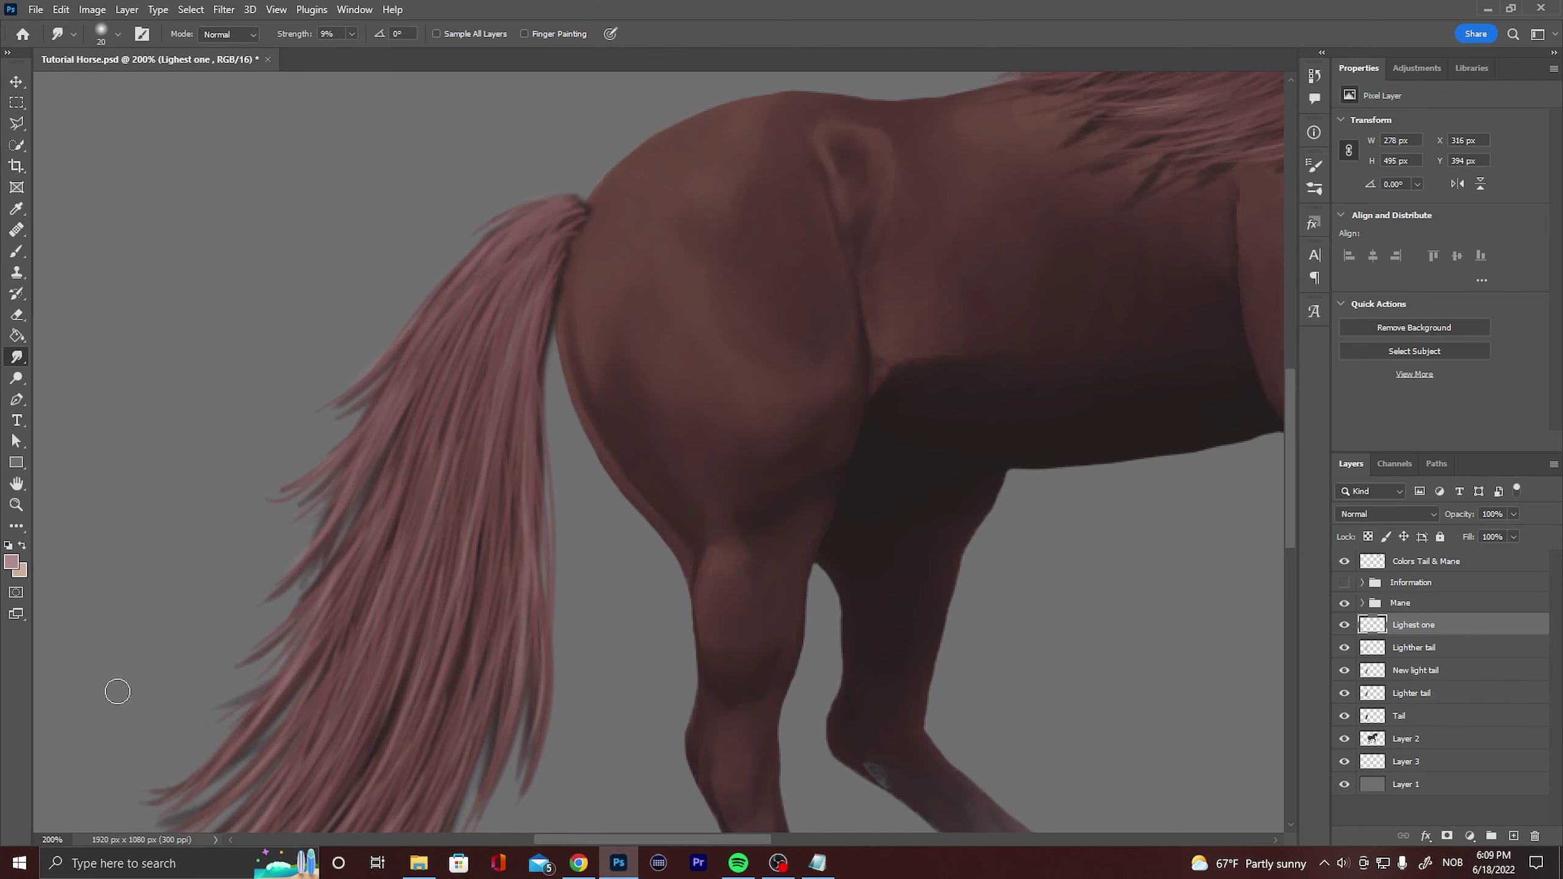
{"action": "key", "text": "z"}
{"action": "left_click", "coordinate": [611, 493], "text": "alt"}
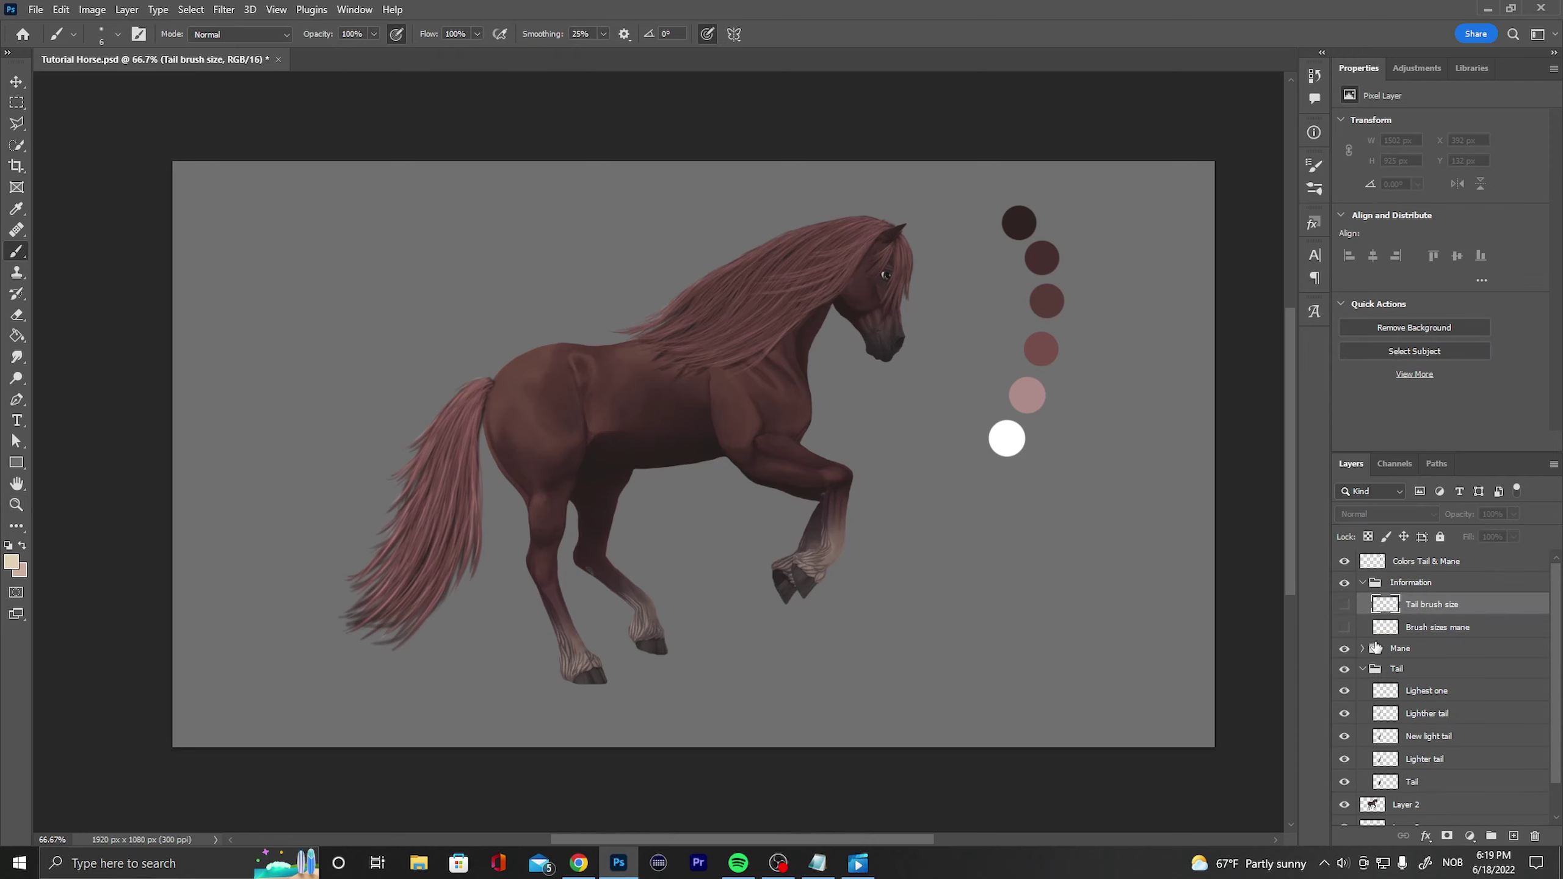
Show the "Tail brush size" layer in the Information group.
{"action": "left_click", "coordinate": [1344, 605]}
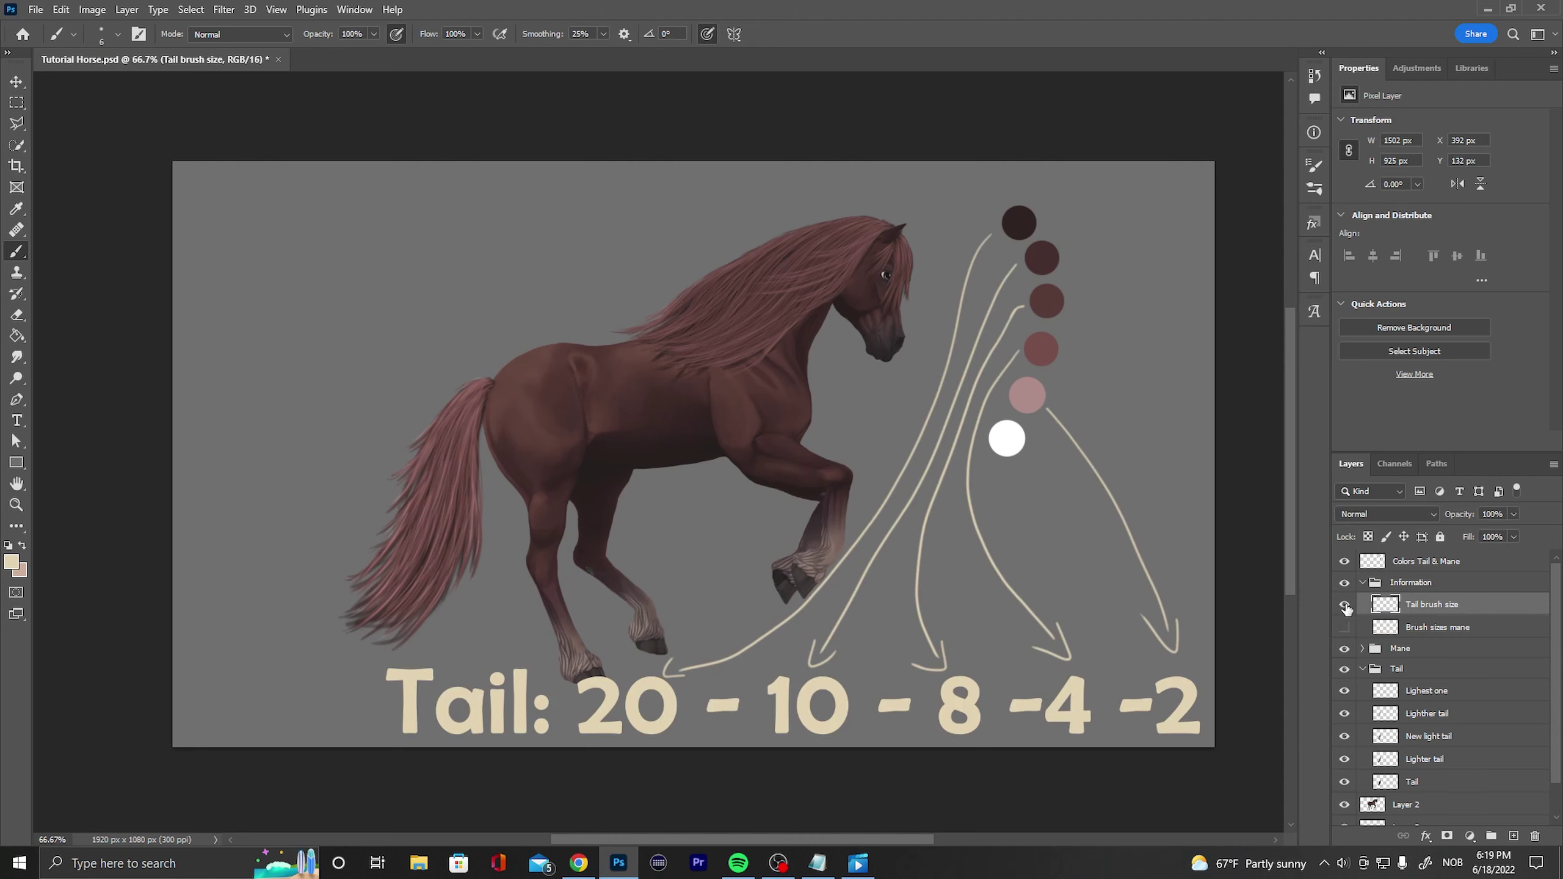